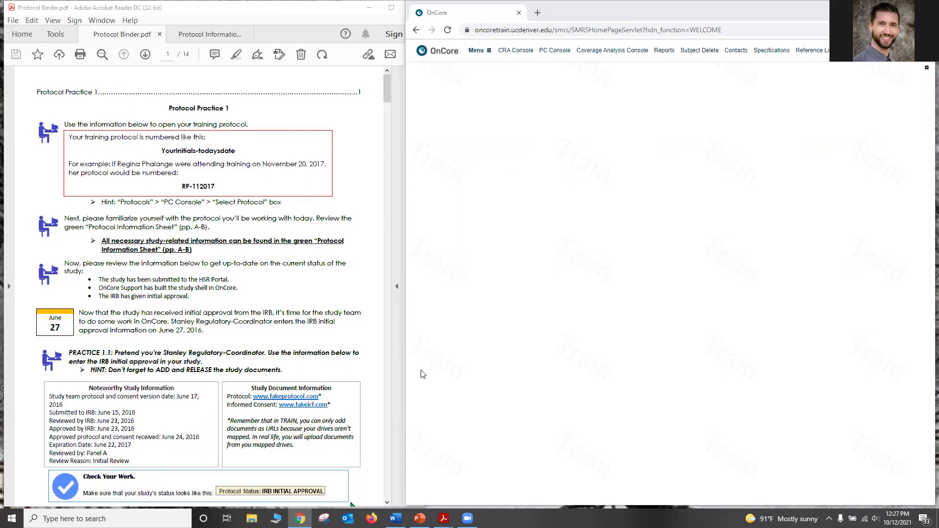
pyautogui.click(213, 31)
pyautogui.click(130, 34)
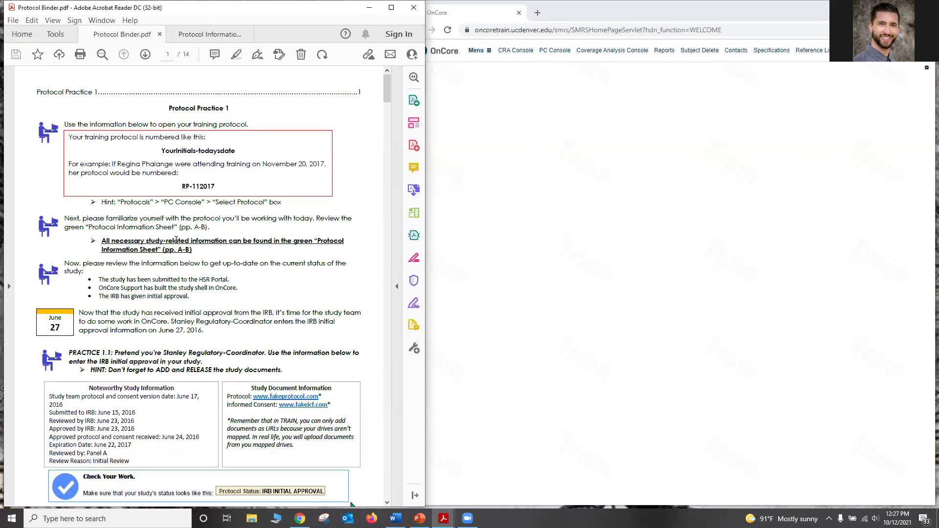
pyautogui.click(559, 210)
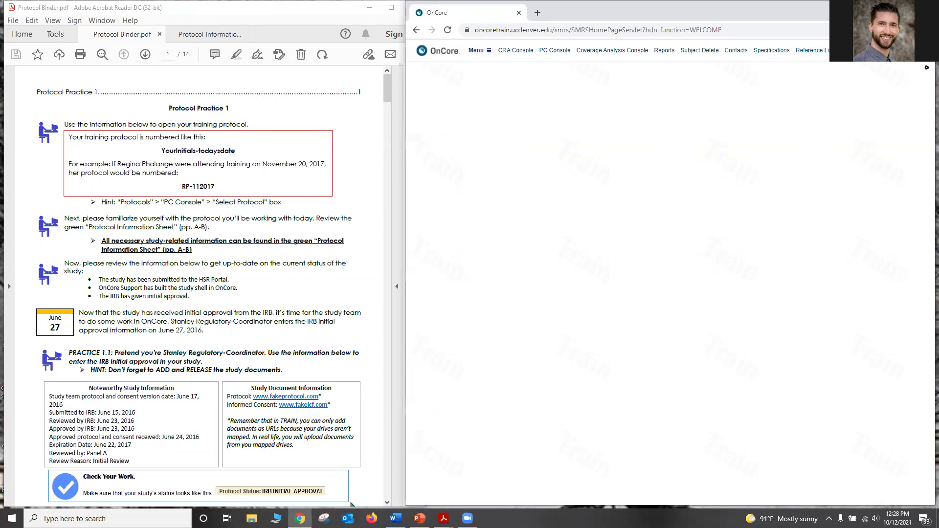
# Step: Look through the account options and the main navigation's categories and submenus, including Admin and Financials
pyautogui.click(927, 68)
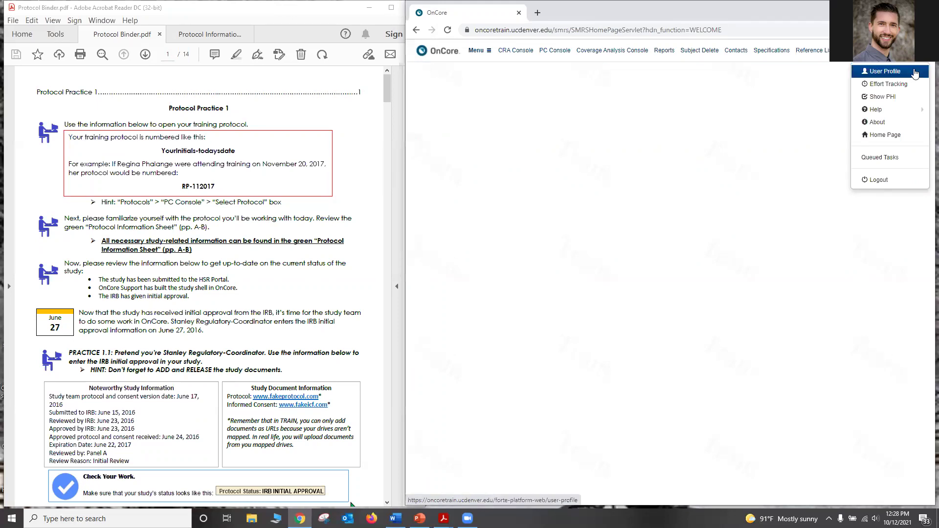
pyautogui.moveTo(908, 111)
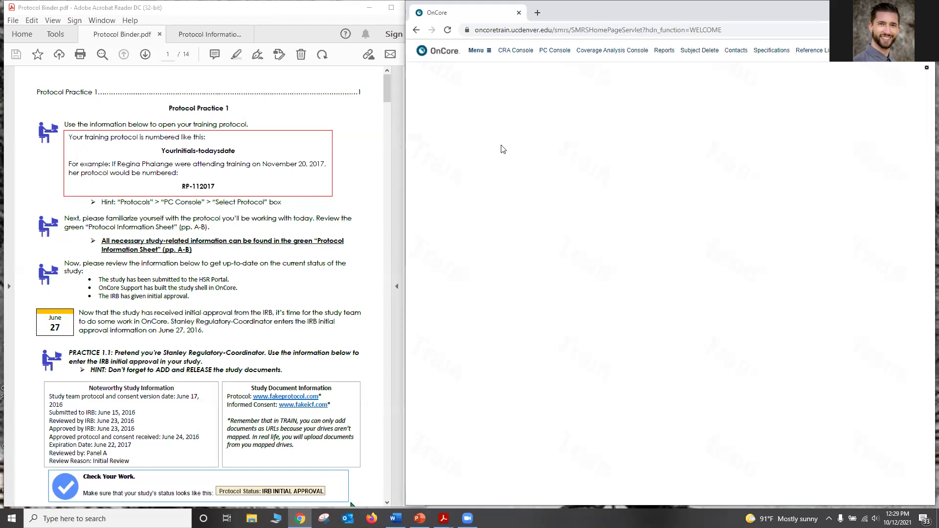
pyautogui.click(488, 58)
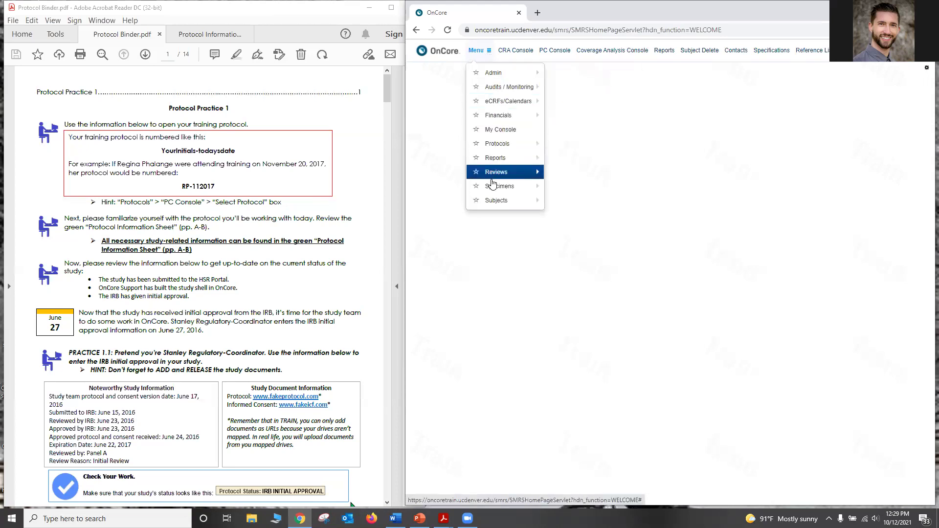
pyautogui.moveTo(517, 79)
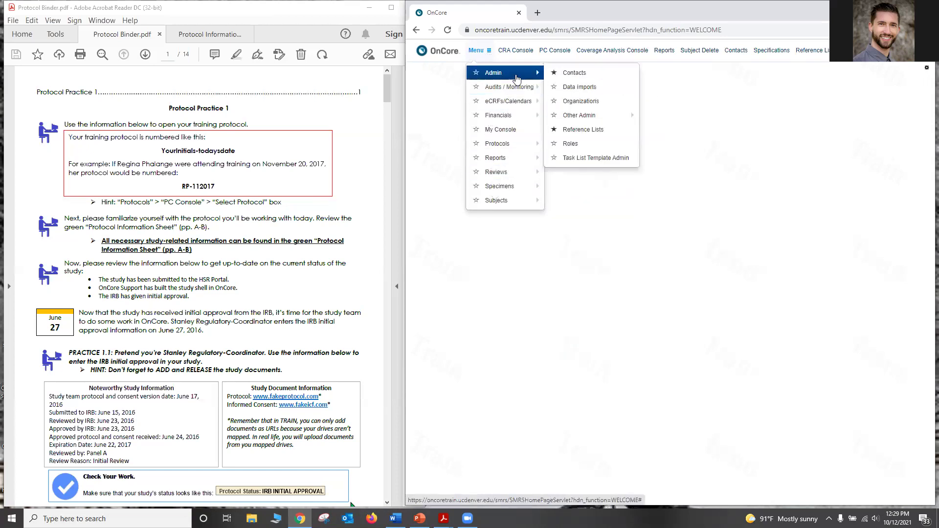
pyautogui.moveTo(508, 119)
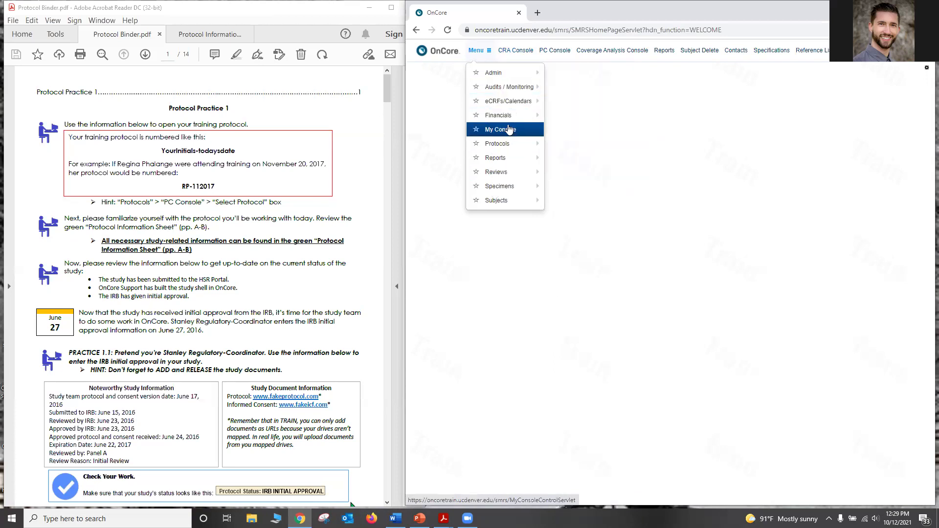
pyautogui.moveTo(510, 190)
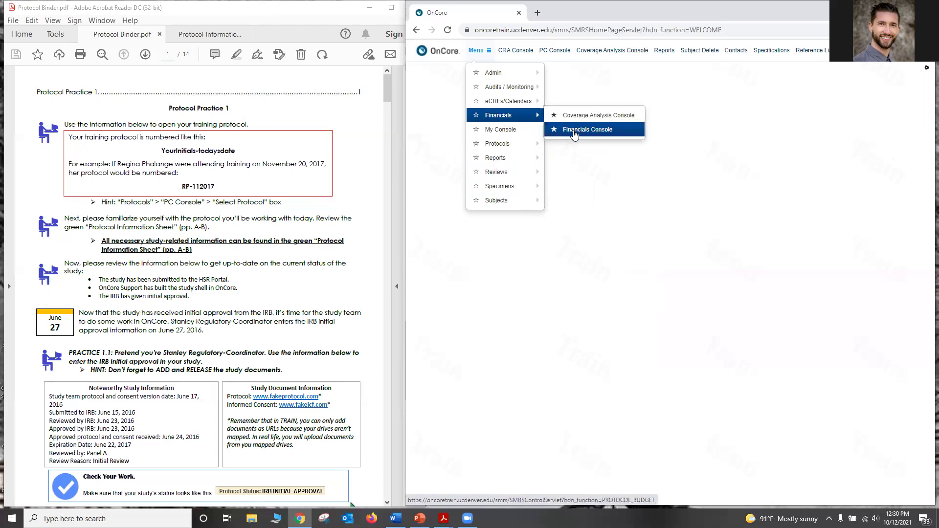
pyautogui.moveTo(509, 147)
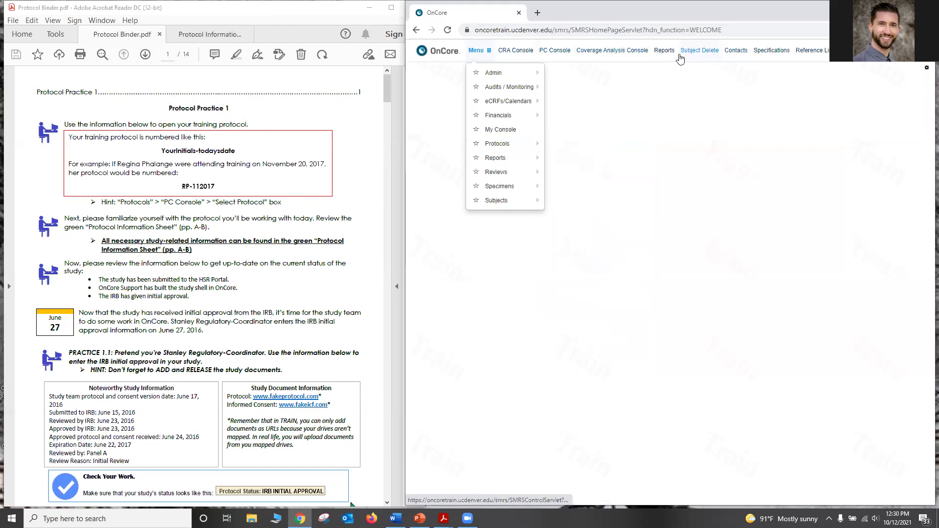
pyautogui.click(654, 112)
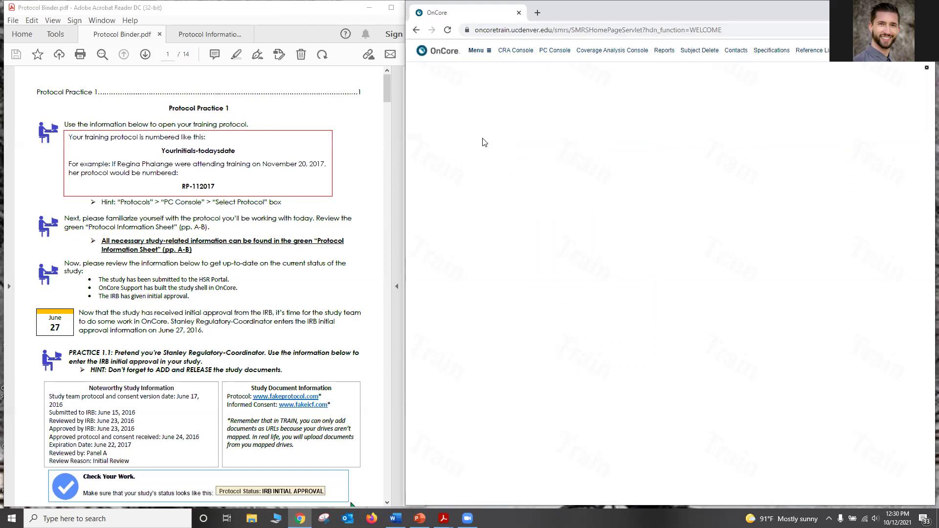
pyautogui.click(486, 52)
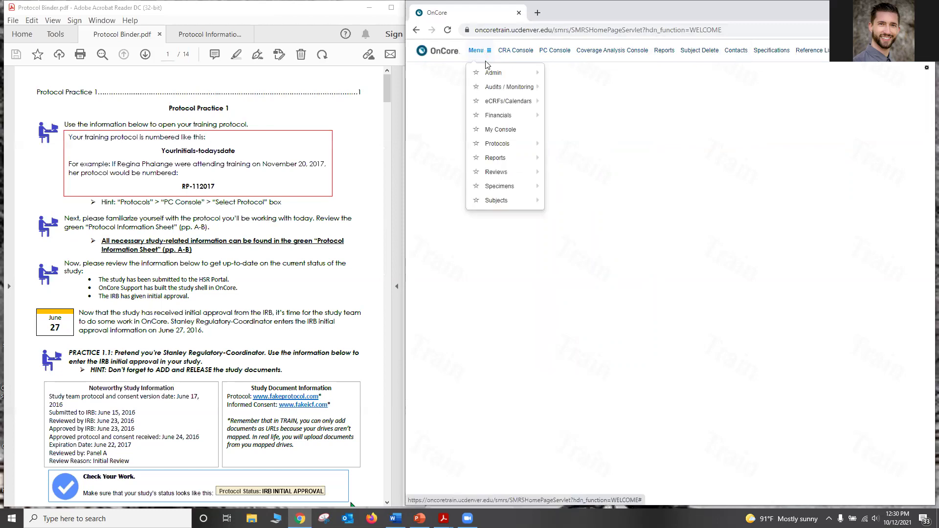
pyautogui.moveTo(478, 74)
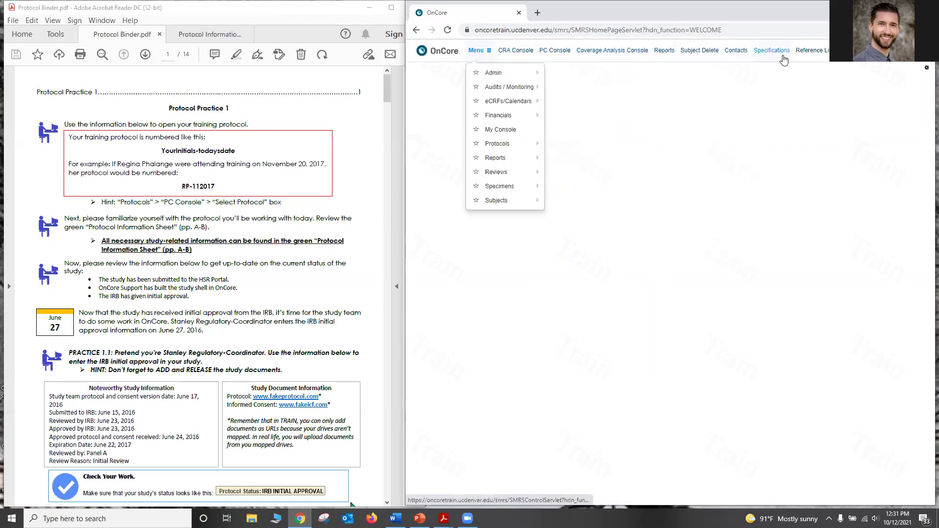
pyautogui.click(792, 108)
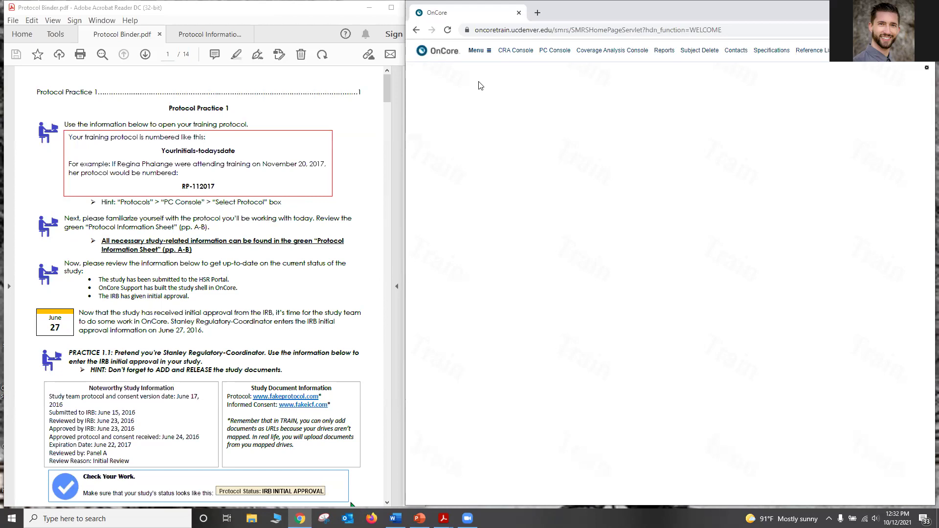
# Step: Add the Protocols widget in the home screen configuration, save it, and return to the home page
pyautogui.click(927, 72)
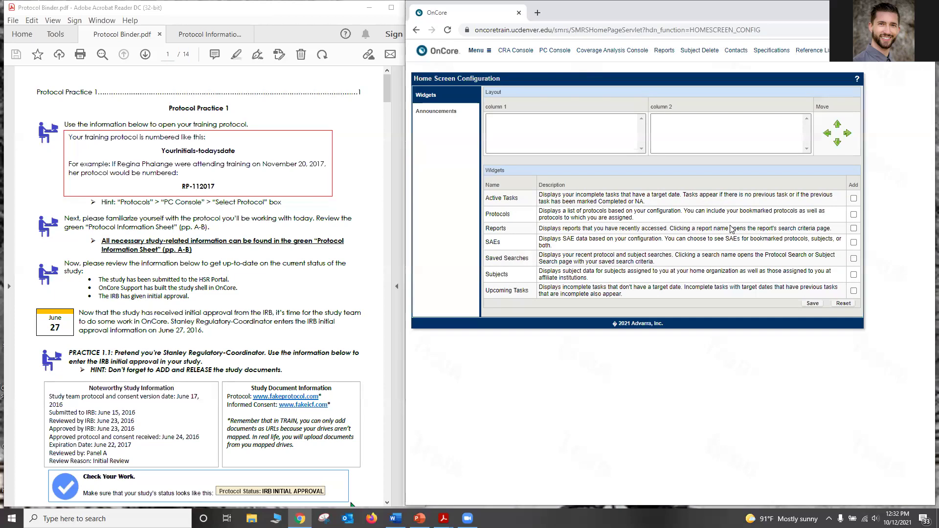
pyautogui.click(853, 214)
pyautogui.click(813, 304)
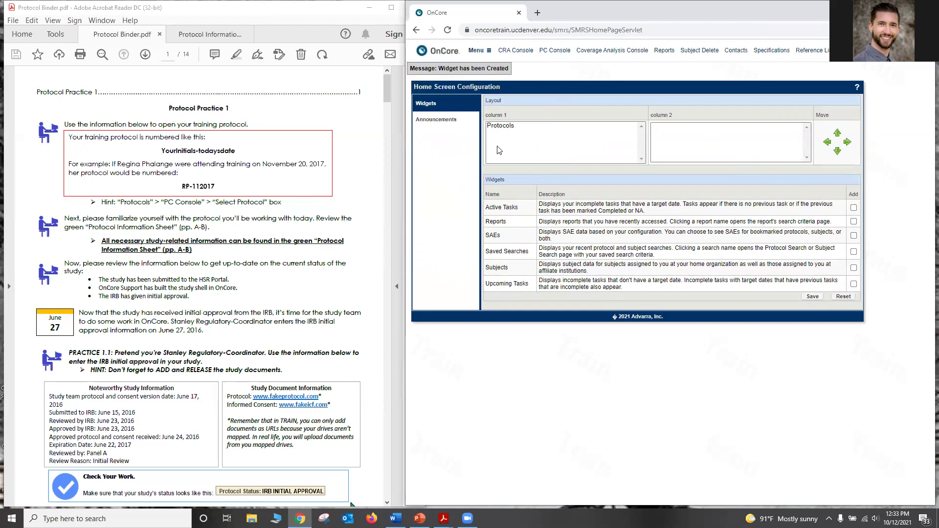
pyautogui.click(438, 54)
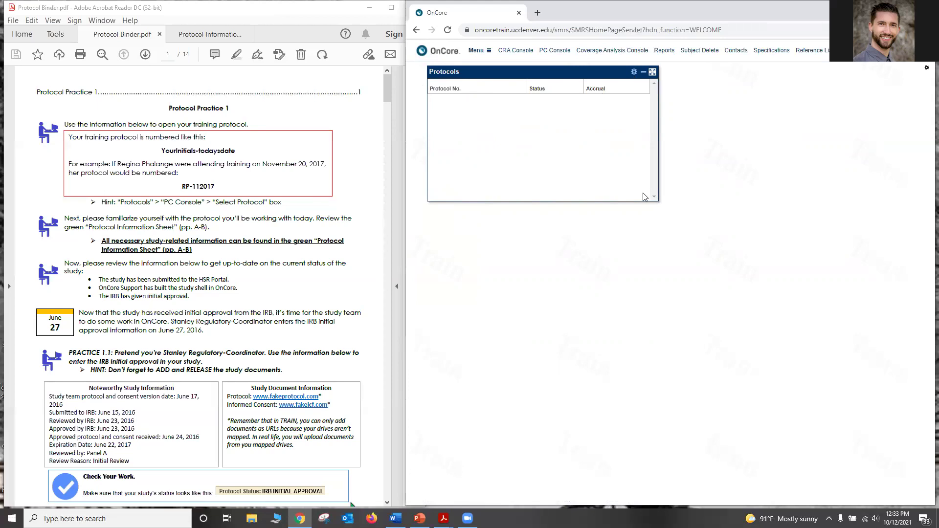
# Step: Configure the Protocols widget's watch list with Display Bookmarked Protocol and Display Assigned Role both set to Yes, and save
pyautogui.click(634, 73)
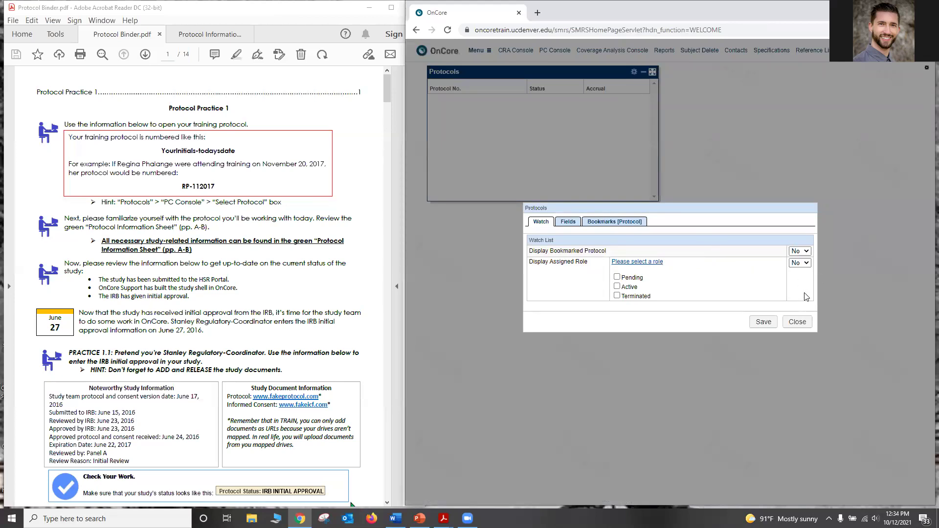
pyautogui.click(805, 252)
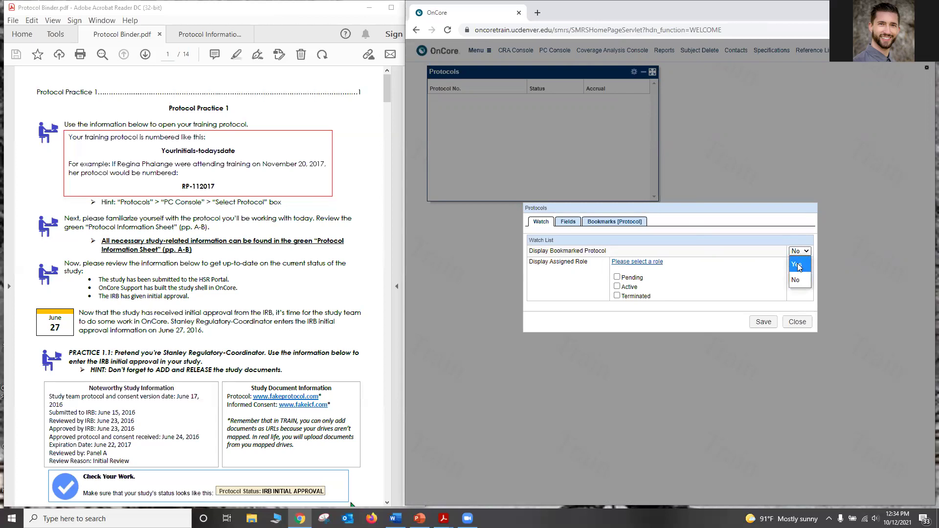
pyautogui.click(797, 266)
pyautogui.click(800, 267)
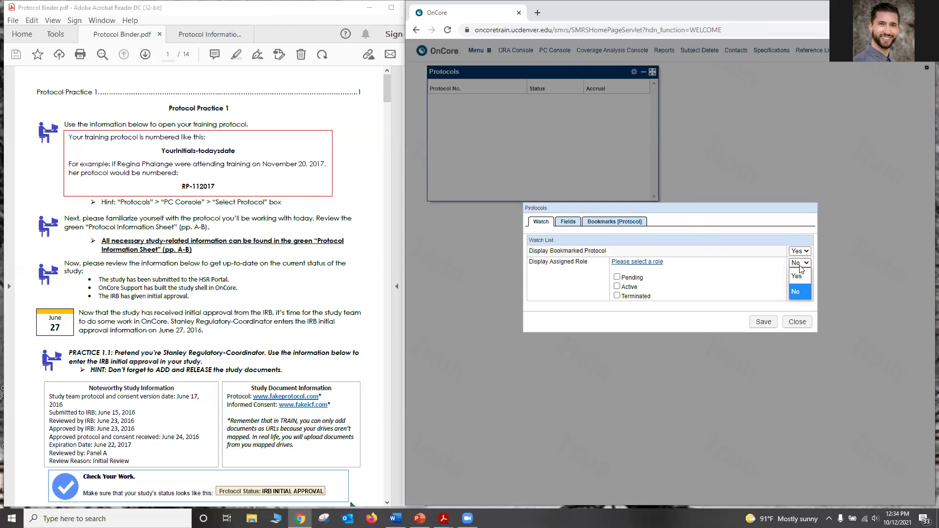
pyautogui.click(797, 276)
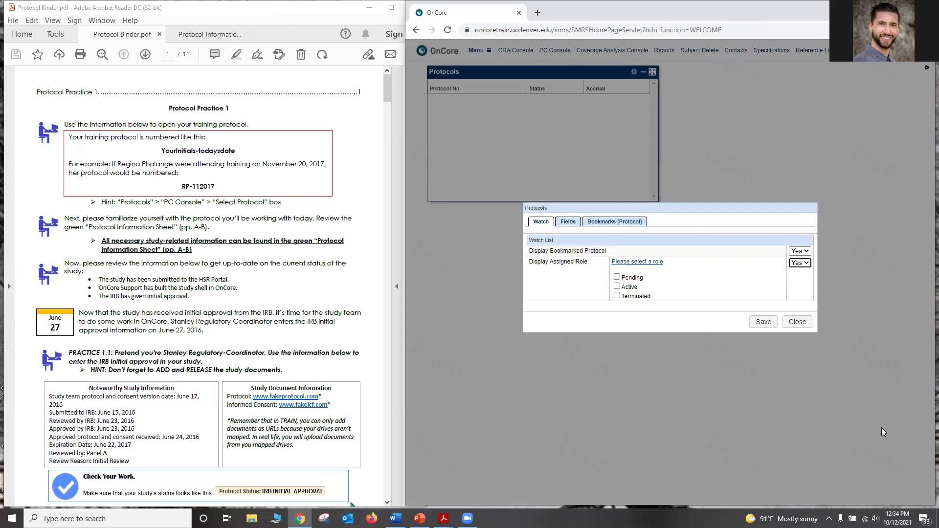
pyautogui.click(766, 324)
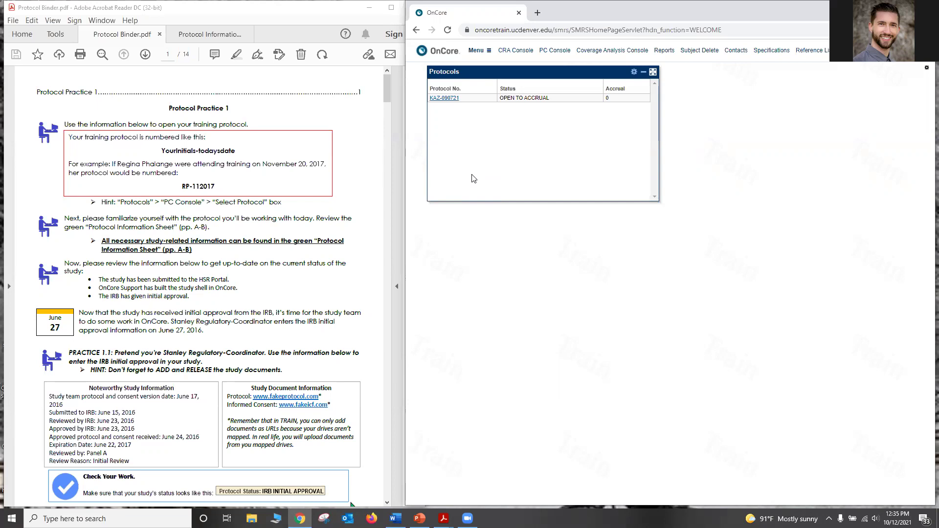
# Step: Open the PC Console from the Protocols functions
pyautogui.click(487, 57)
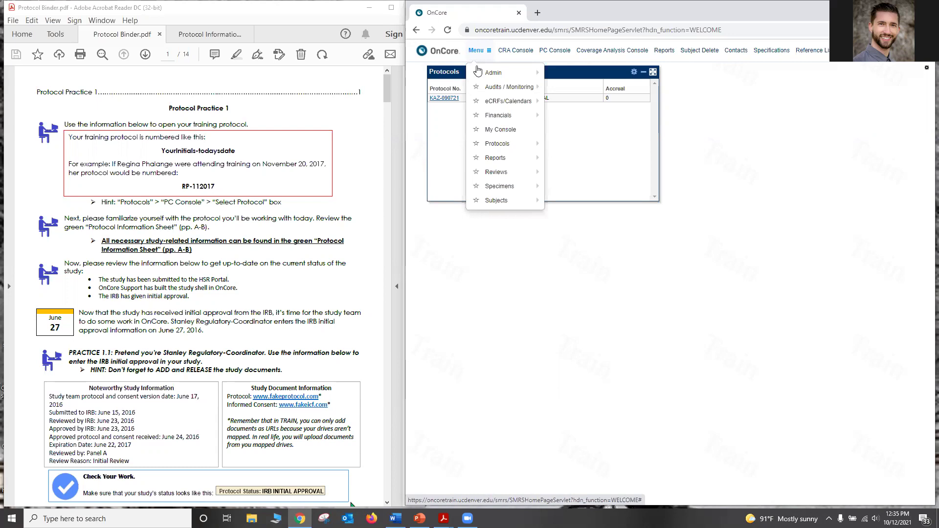
pyautogui.moveTo(489, 122)
pyautogui.moveTo(492, 147)
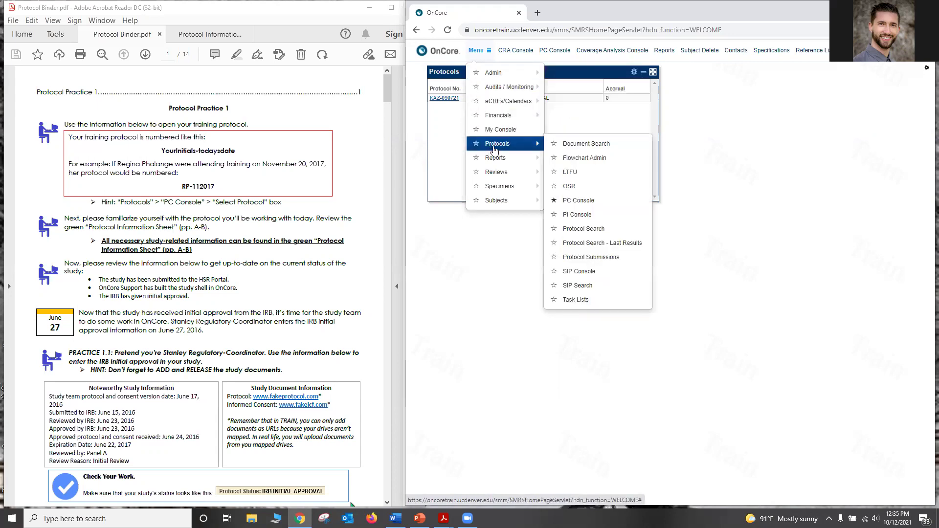
pyautogui.click(570, 205)
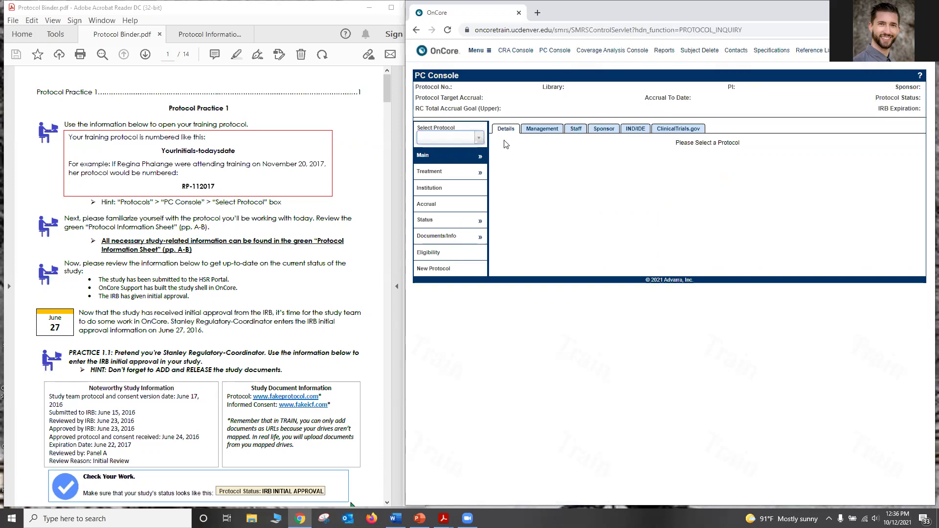
# Step: Search the protocol selector for "kaz" and open protocol KAZ-101221
pyautogui.click(446, 139)
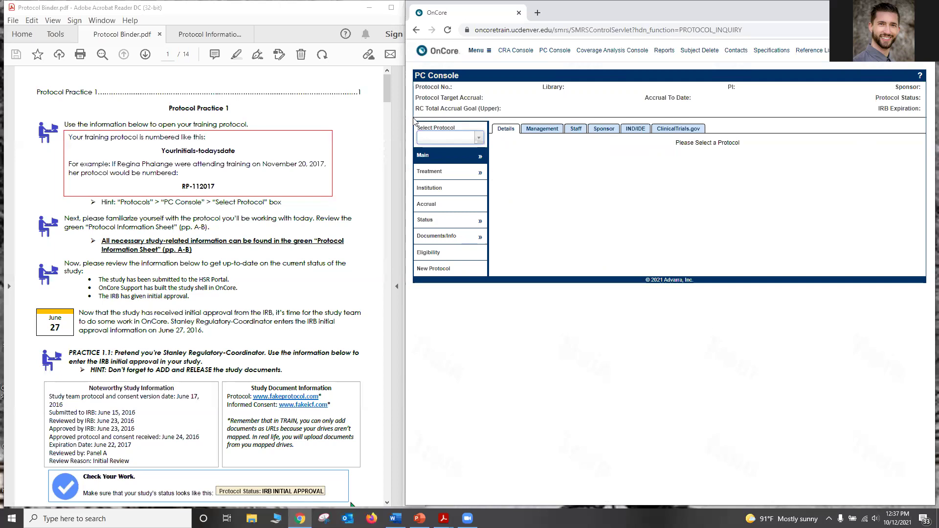
pyautogui.click(439, 136)
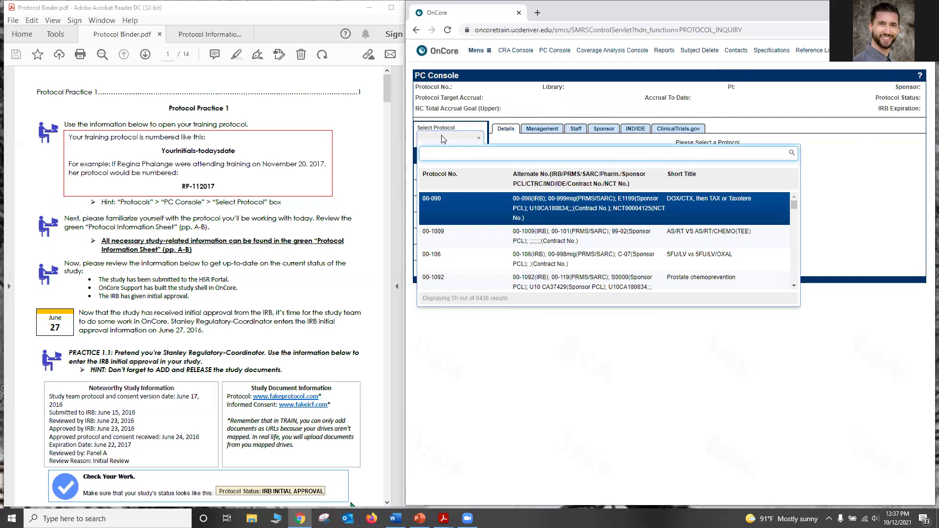
pyautogui.write('kaz')
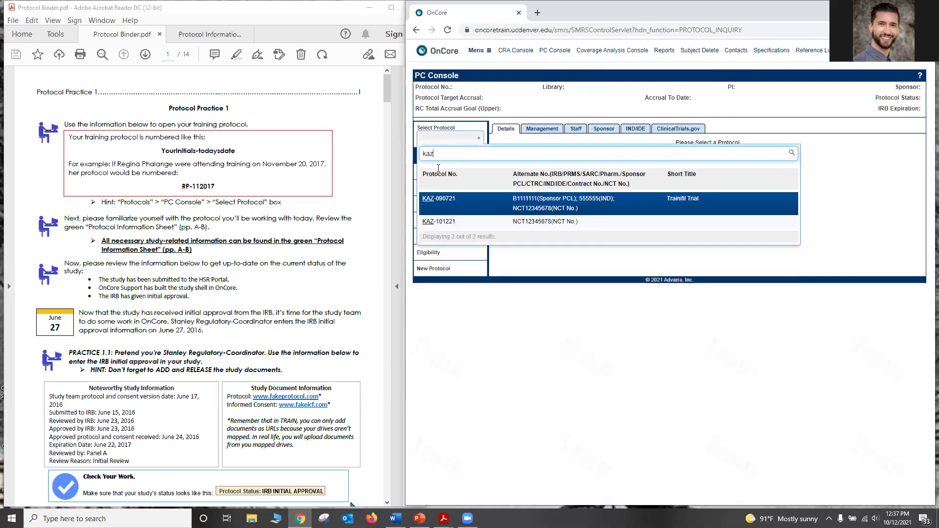
pyautogui.click(460, 225)
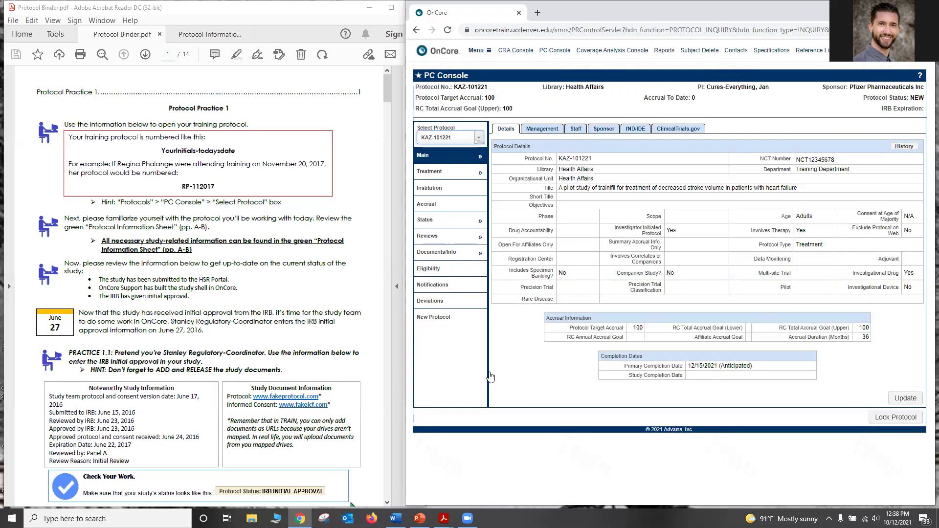
# Step: Search the protocol selector for "mn-10" and dismiss the list without selecting another protocol
pyautogui.click(469, 137)
pyautogui.write('mn')
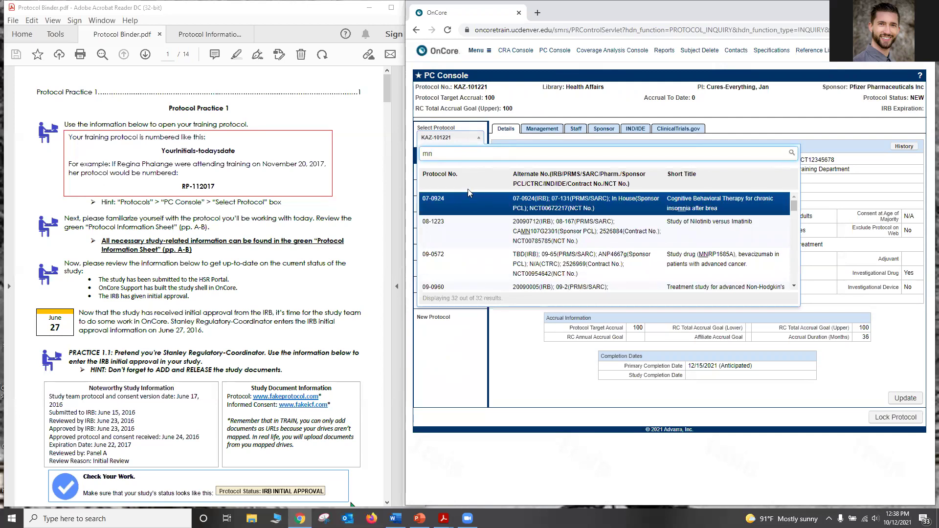
pyautogui.write('-10')
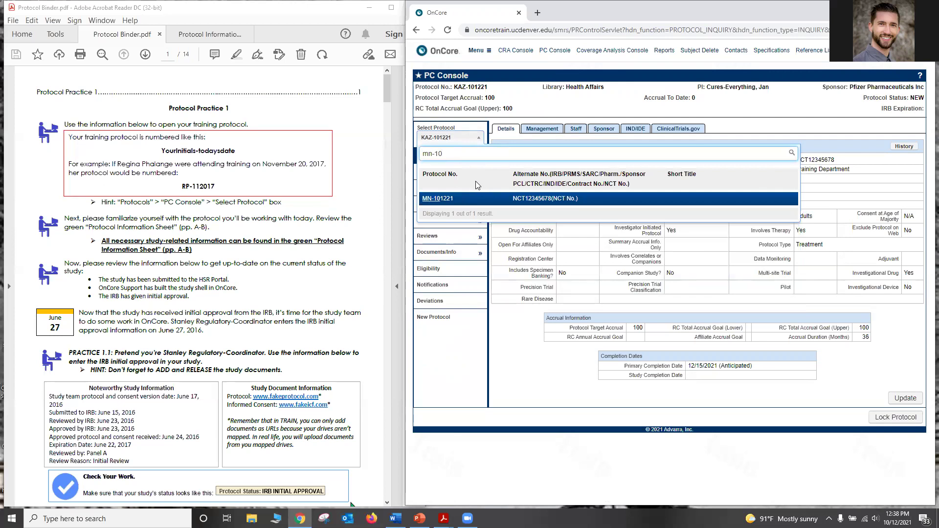
pyautogui.click(505, 372)
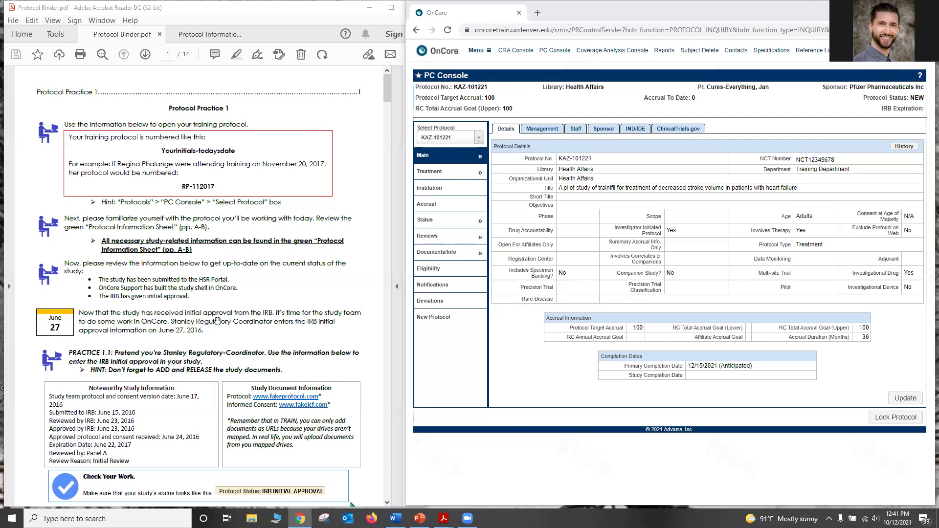
# Step: Review the Practice 1.1 instructions in the Protocol Binder and open the Reviews section of protocol KAZ-101221
pyautogui.scroll(-2, 157, 352)
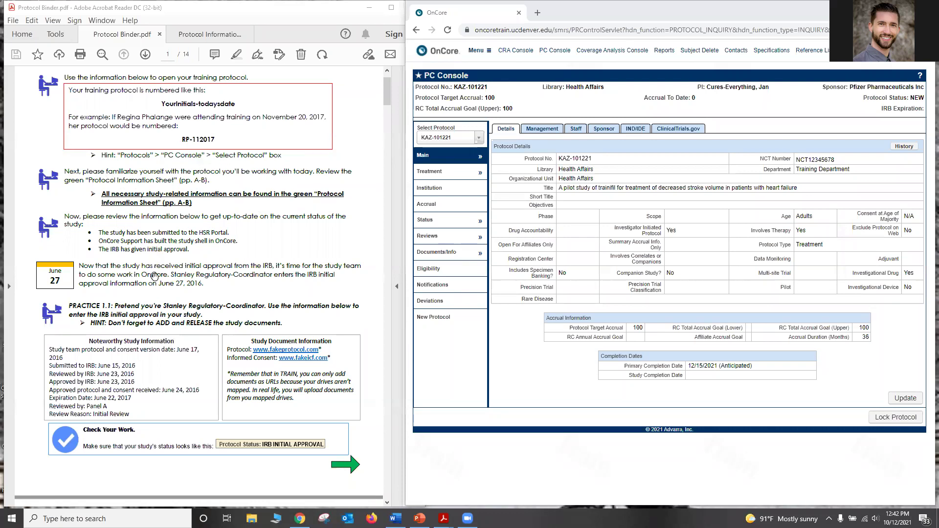
pyautogui.scroll(-1, 134, 318)
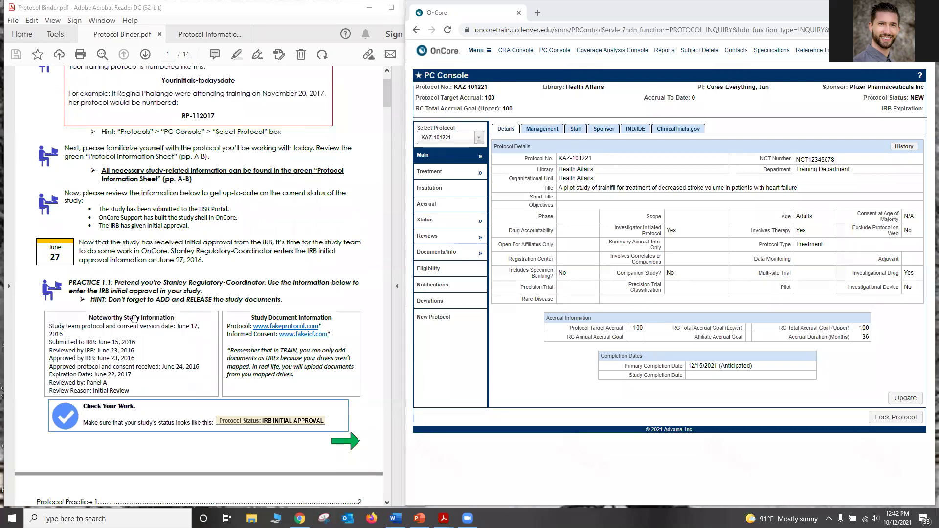
pyautogui.scroll(-1, 134, 318)
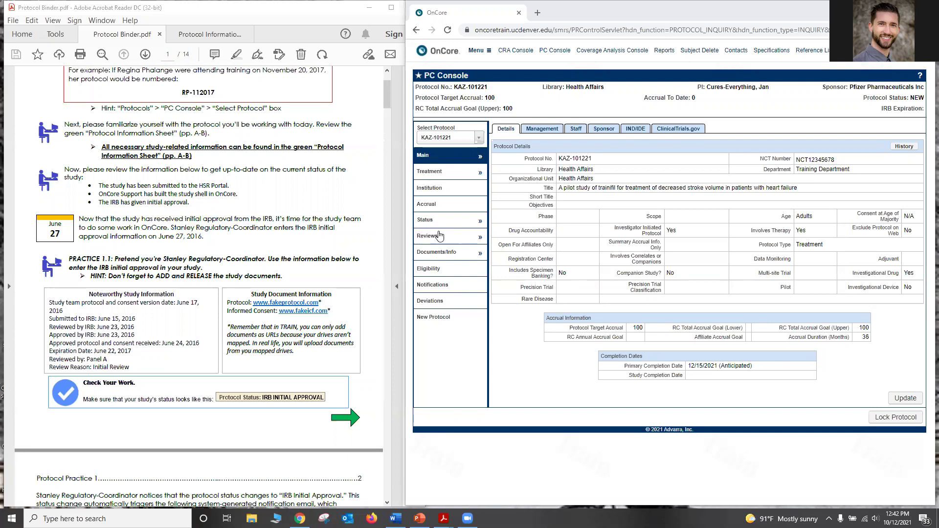
pyautogui.click(438, 237)
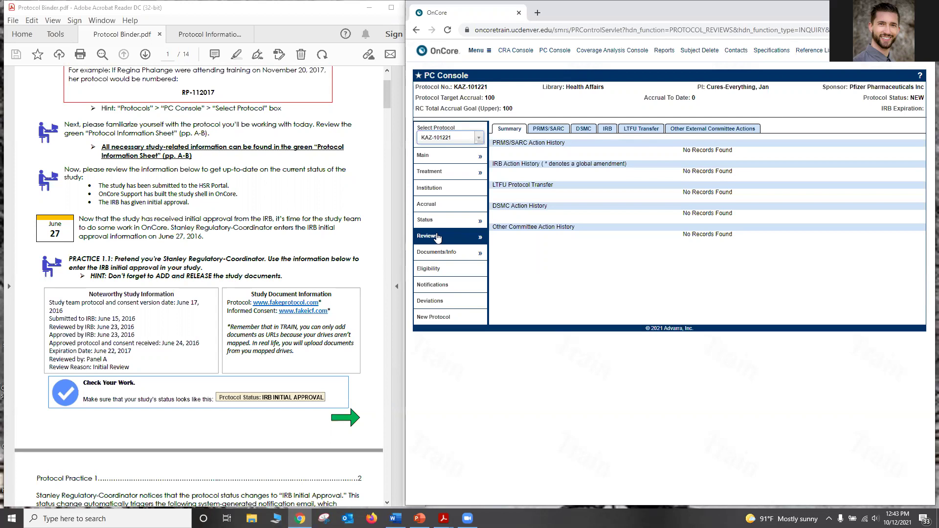
# Step: Start a new IRB review record for protocol KAZ-101221
pyautogui.click(560, 128)
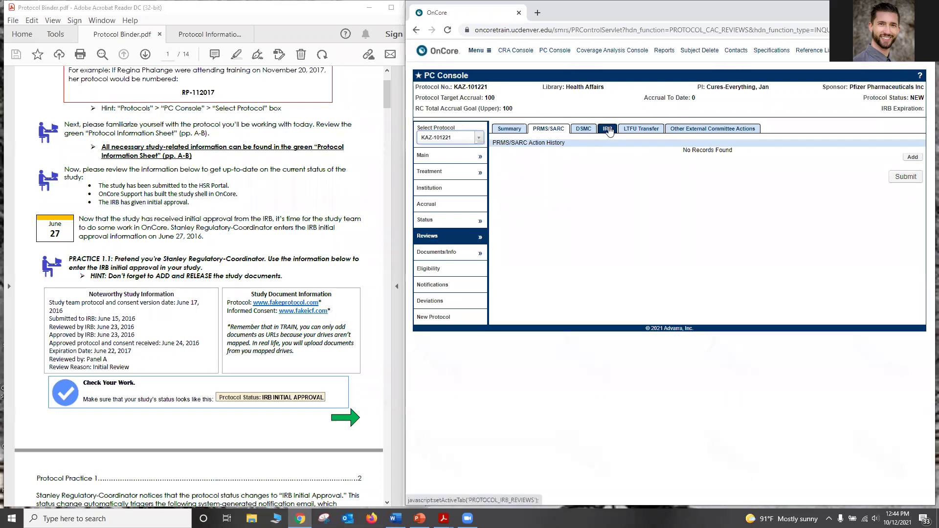
pyautogui.click(608, 131)
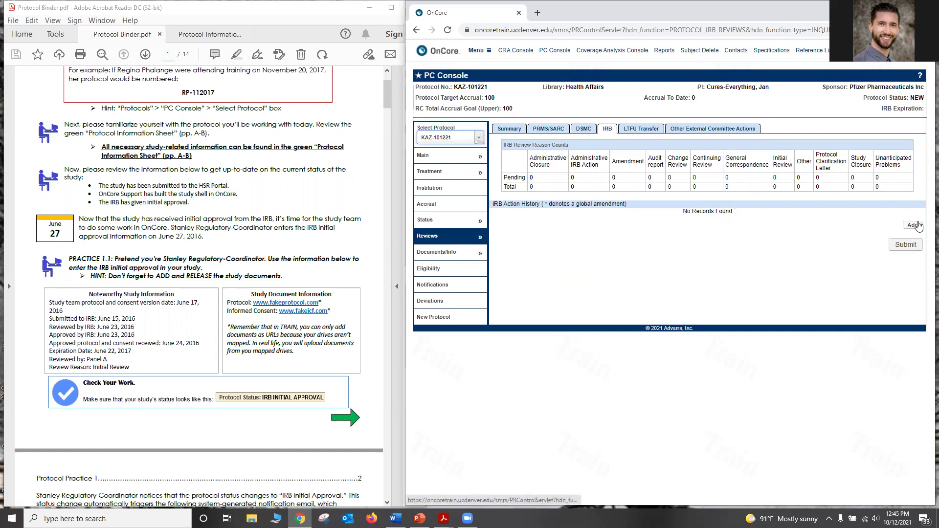
pyautogui.click(918, 226)
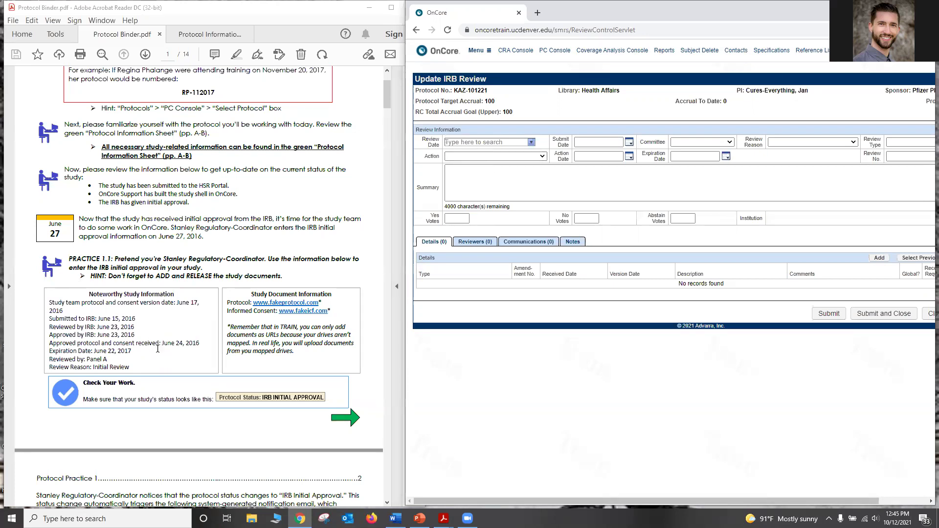
pyautogui.scroll(-1, 157, 348)
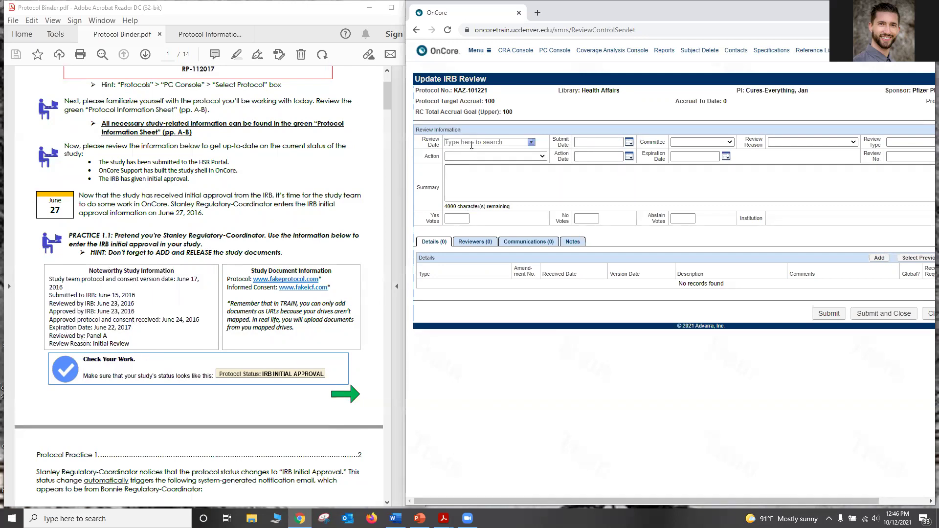
# Step: Set the IRB review date to 06/23/2016 and the submit date to 06/15/2016
pyautogui.click(474, 145)
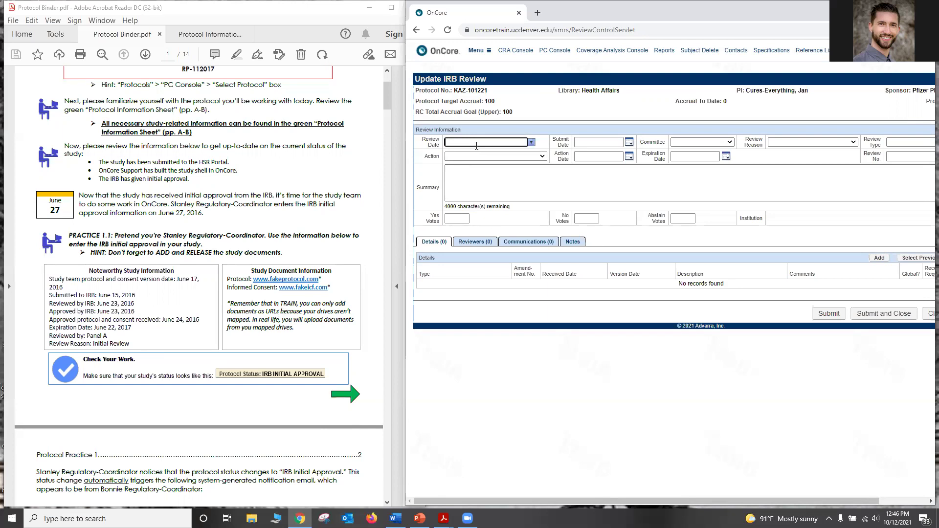
pyautogui.write('06/')
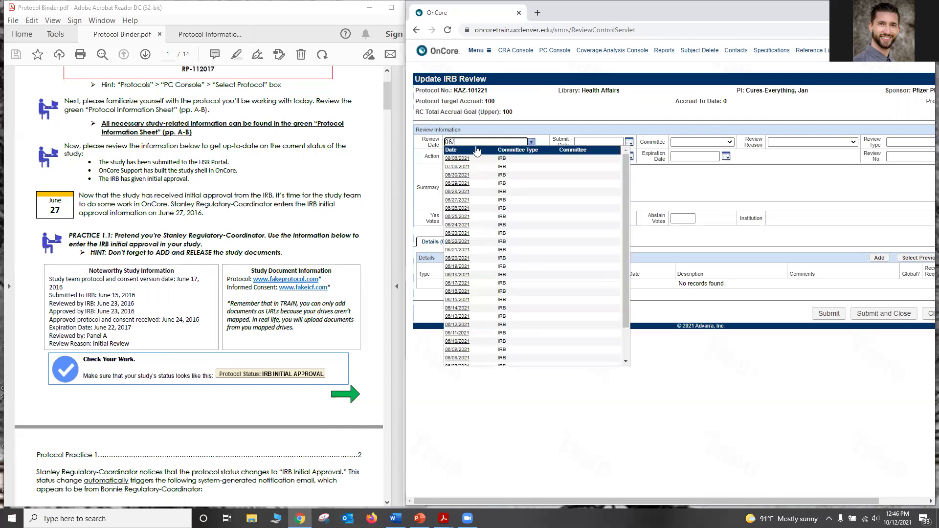
pyautogui.write('23')
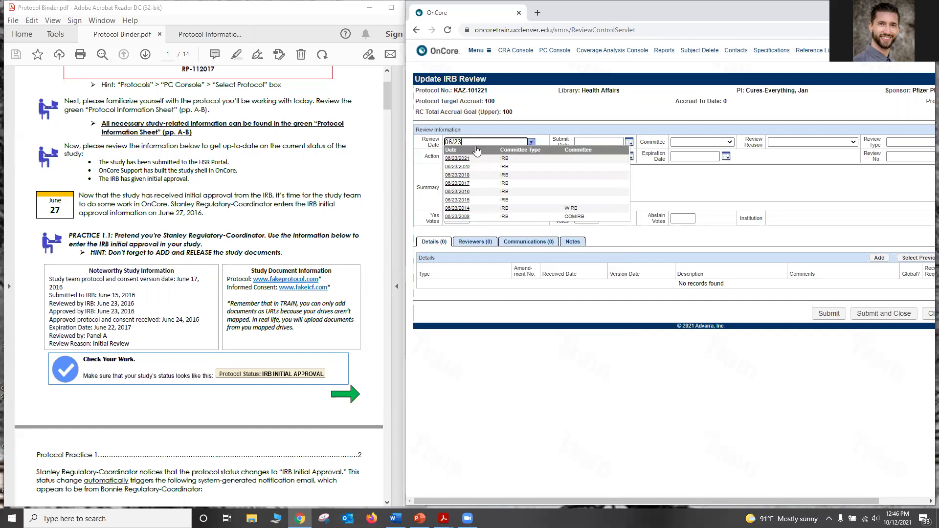
pyautogui.write('/2016')
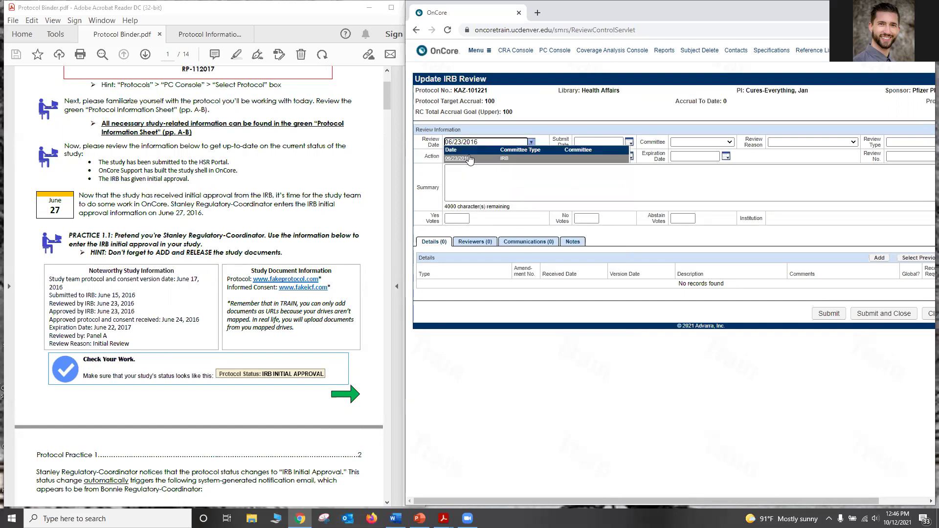
pyautogui.click(473, 159)
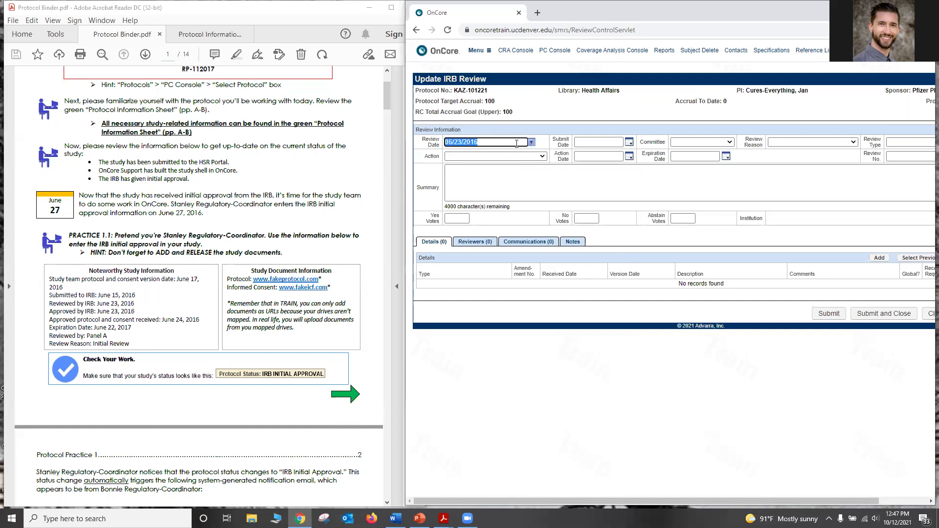
pyautogui.click(579, 141)
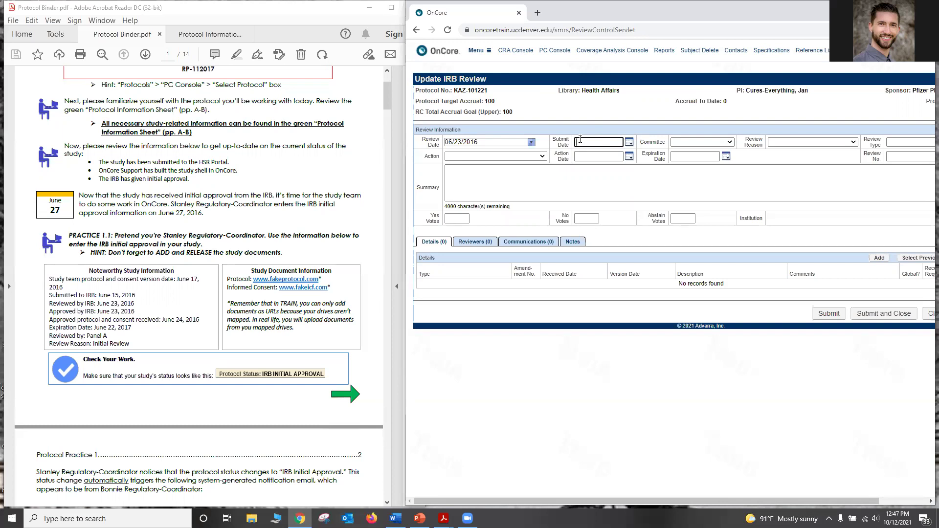
pyautogui.write('06152016')
pyautogui.click(630, 122)
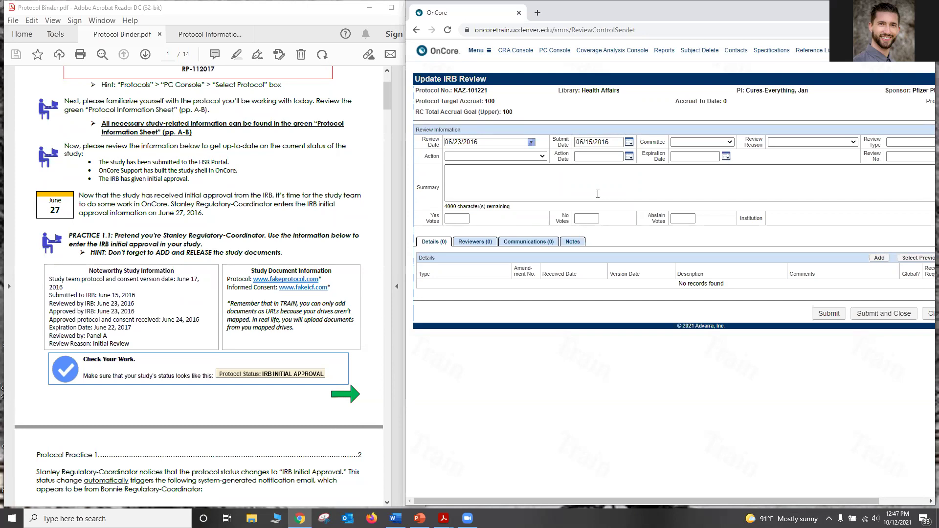
# Step: Set the committee to COMIRB Panel A, the review reason to Initial Review and the review type to Full
pyautogui.click(705, 142)
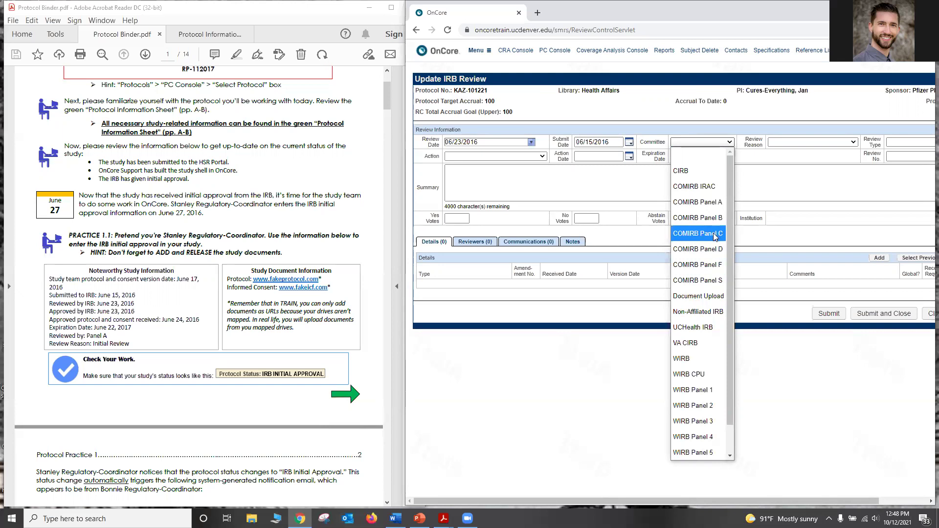
pyautogui.click(711, 205)
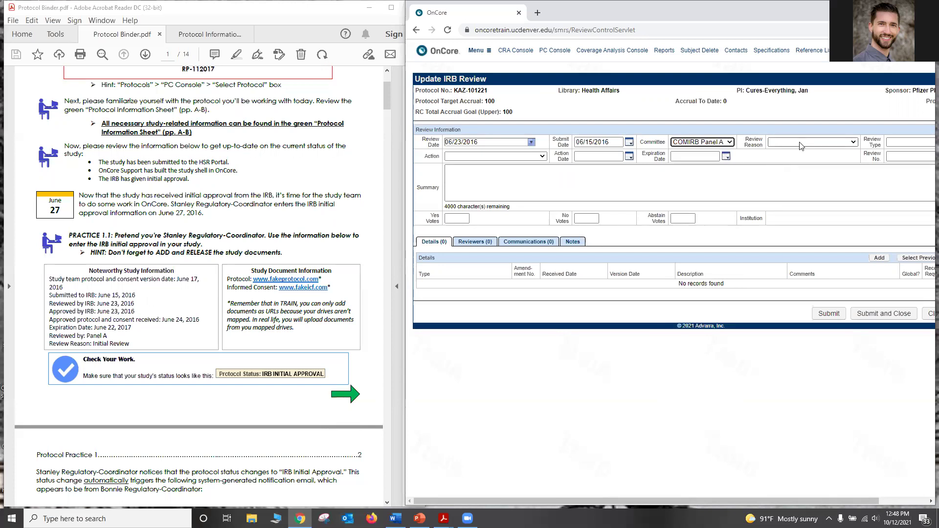
pyautogui.click(837, 146)
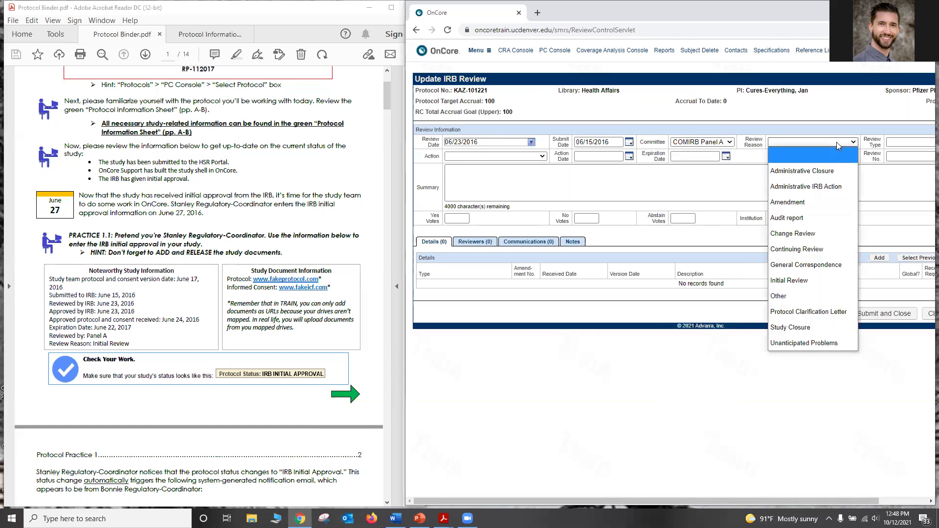
pyautogui.click(789, 279)
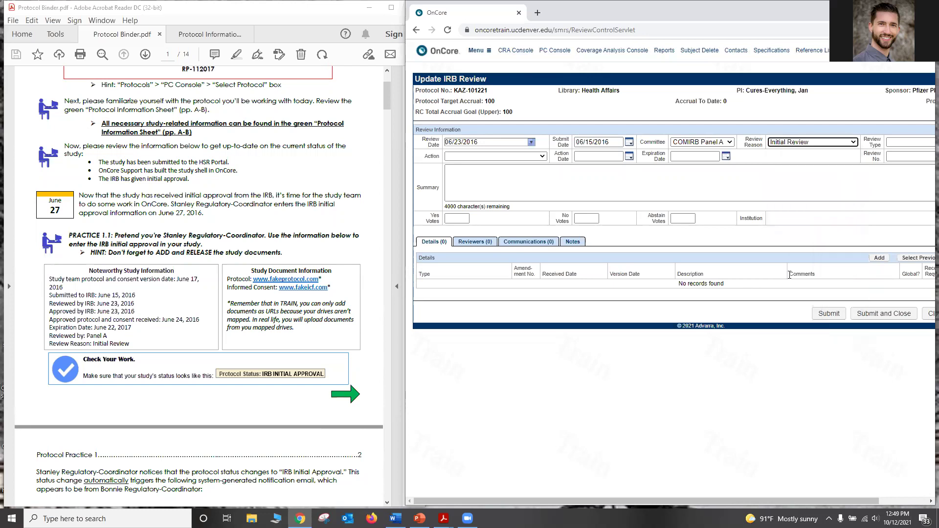
pyautogui.moveTo(531, 496); pyautogui.dragTo(603, 496)
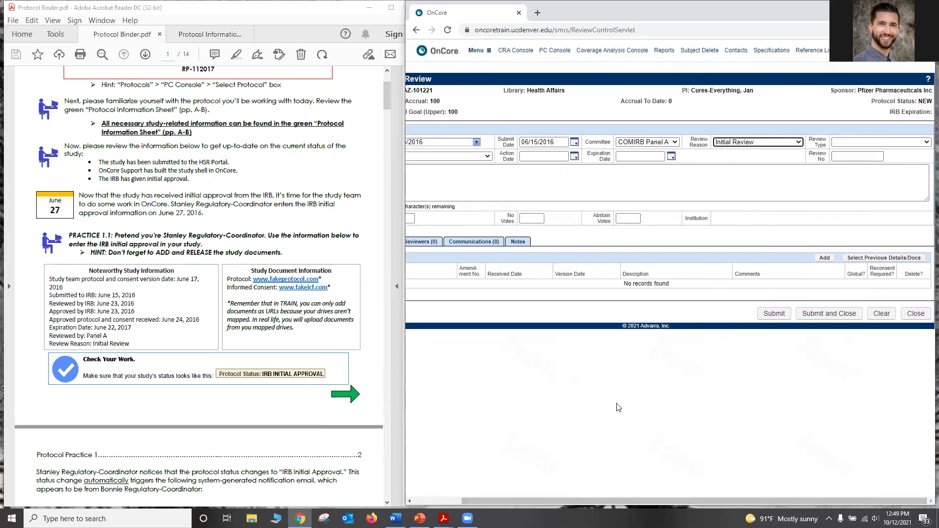
pyautogui.click(886, 142)
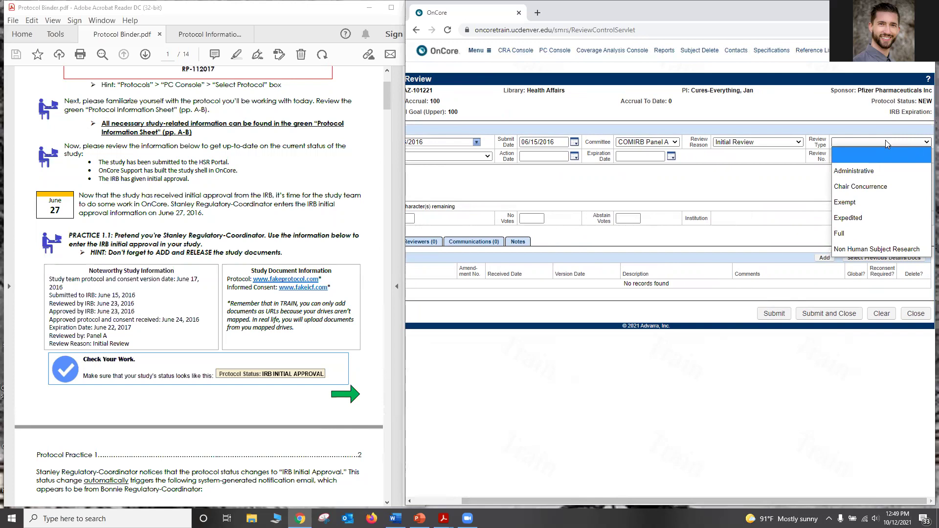
pyautogui.click(859, 234)
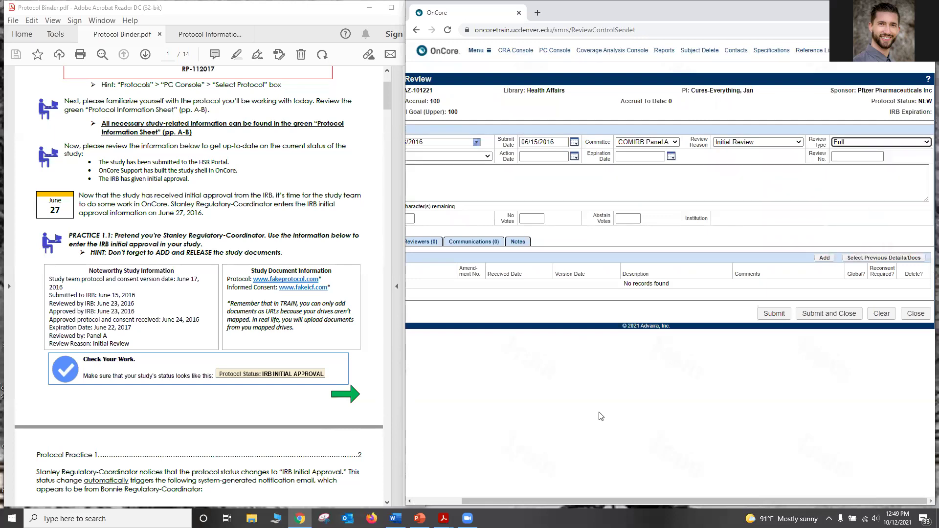
# Step: Set the review action to Approved with action date 06/23/2016 and expiration date 06/22/2017
pyautogui.moveTo(651, 501); pyautogui.dragTo(583, 499)
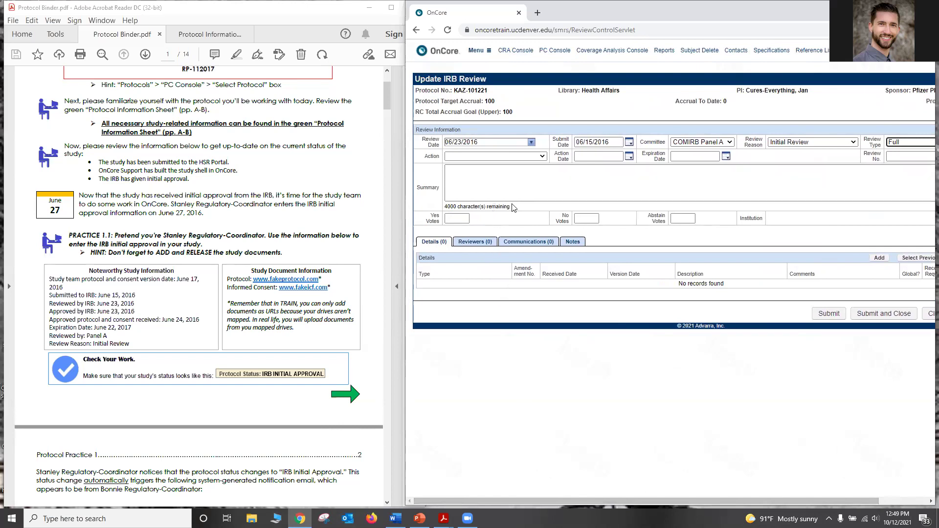
pyautogui.click(538, 162)
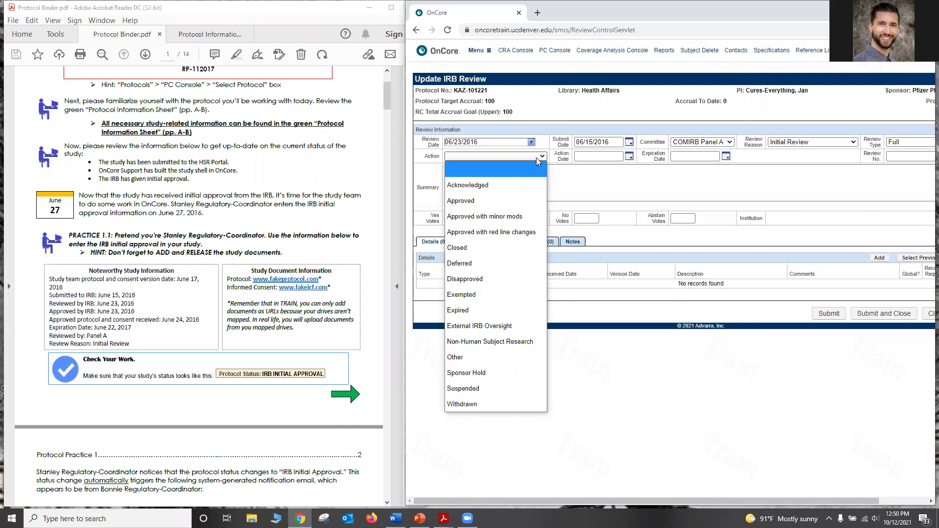
pyautogui.click(494, 199)
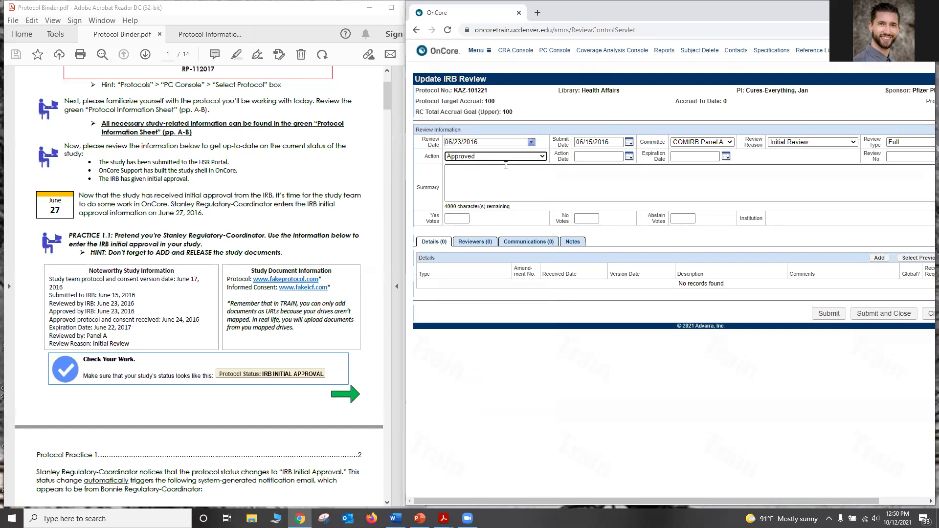
pyautogui.click(600, 157)
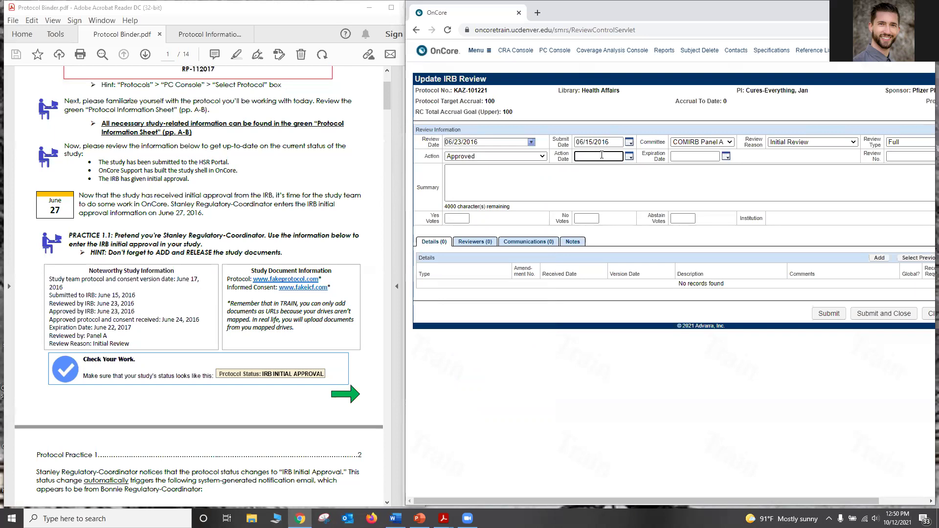
pyautogui.write('06232016')
pyautogui.click(677, 155)
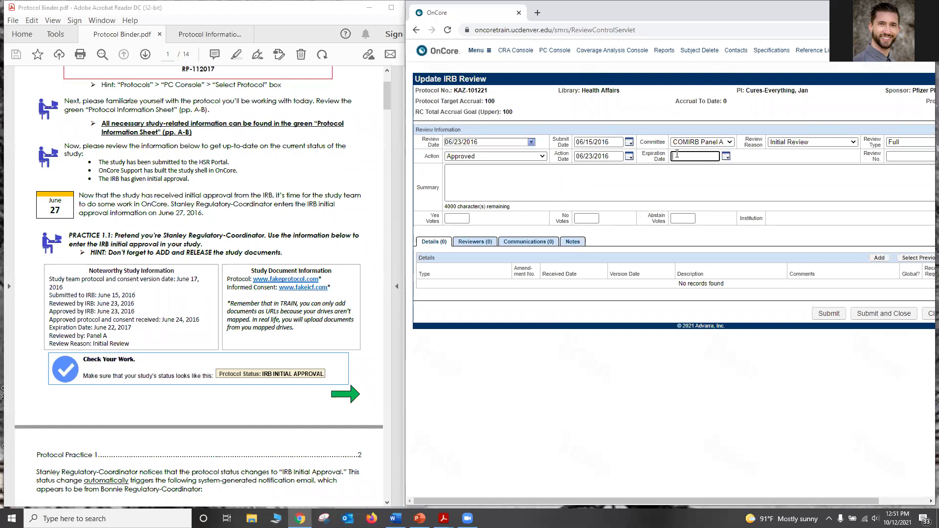
pyautogui.write('06222017')
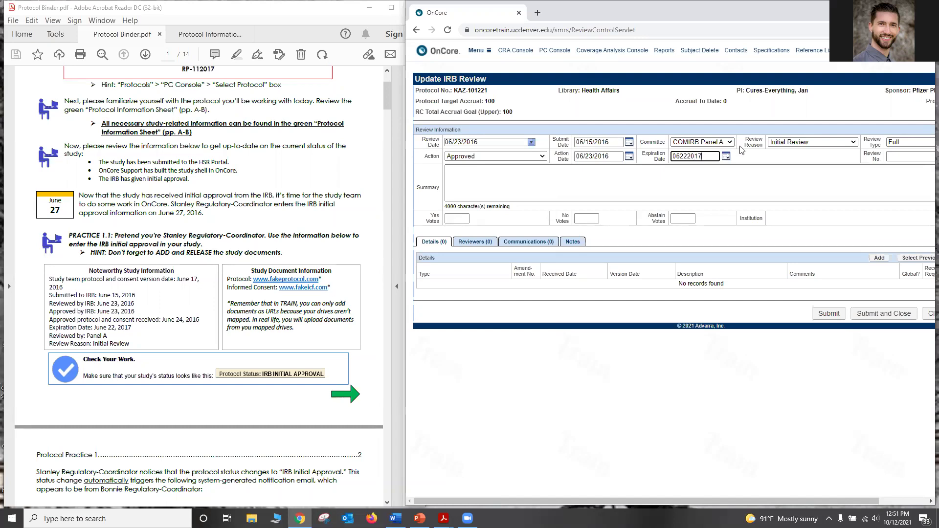
pyautogui.click(765, 178)
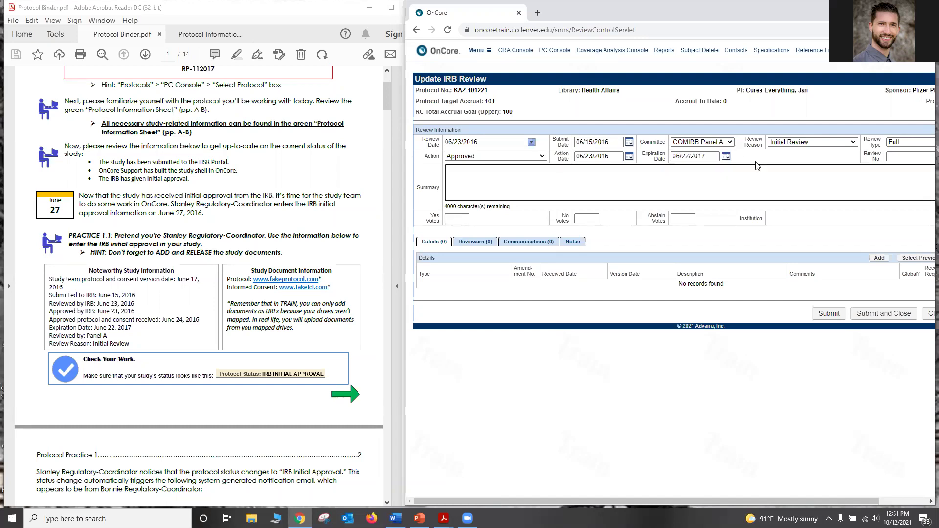
# Step: Check the review fields, submit the IRB review without a review number, and check the protocol status
pyautogui.moveTo(520, 500); pyautogui.dragTo(571, 499)
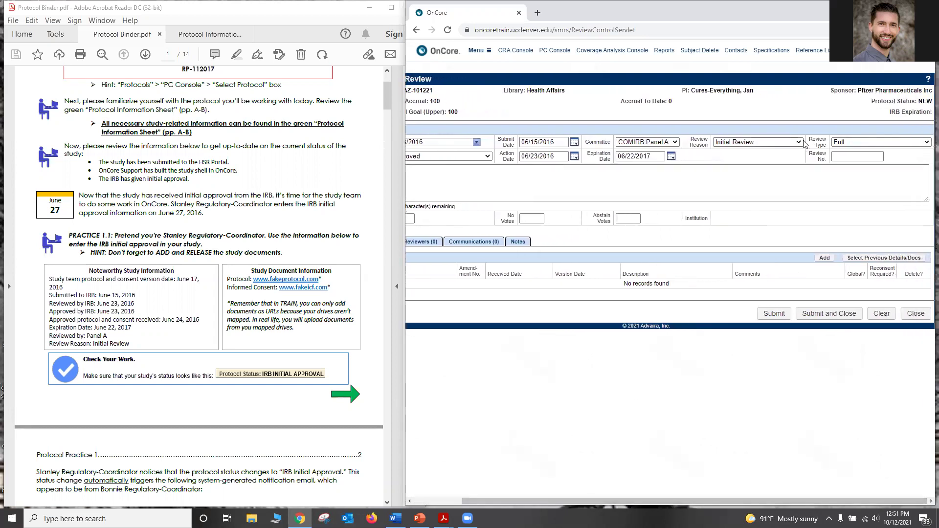
pyautogui.click(850, 157)
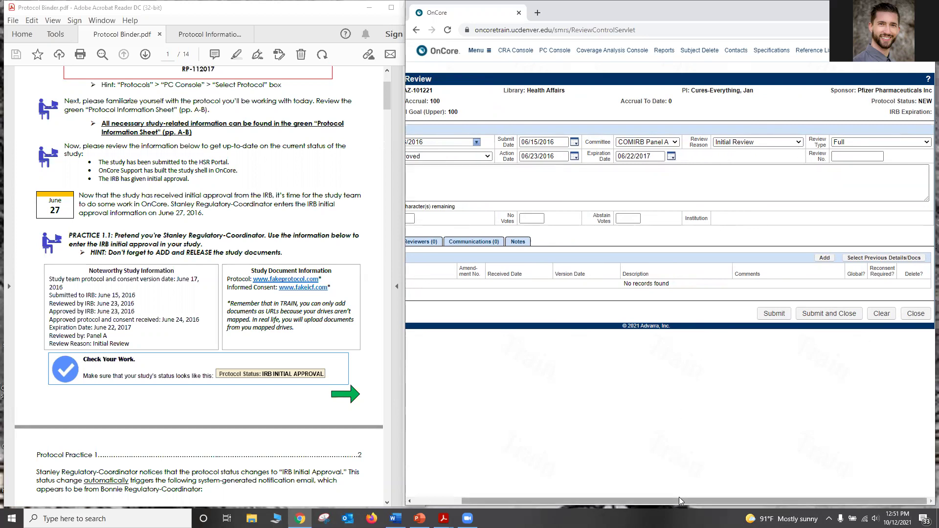
pyautogui.moveTo(685, 501); pyautogui.dragTo(615, 510)
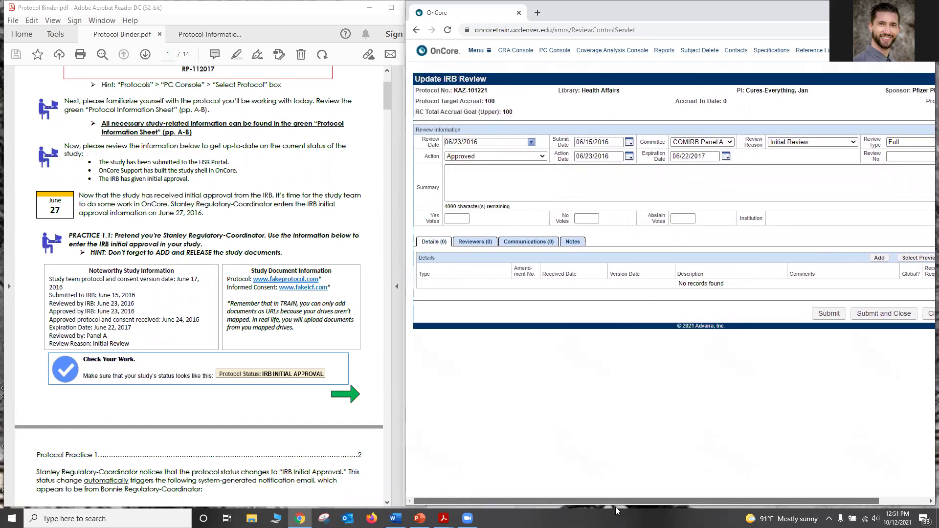
pyautogui.moveTo(615, 512); pyautogui.dragTo(664, 509)
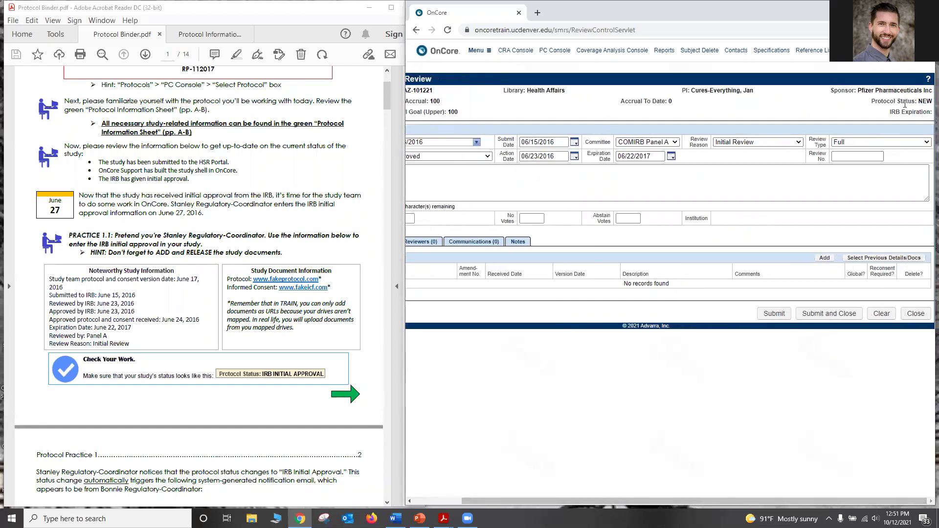
pyautogui.click(775, 313)
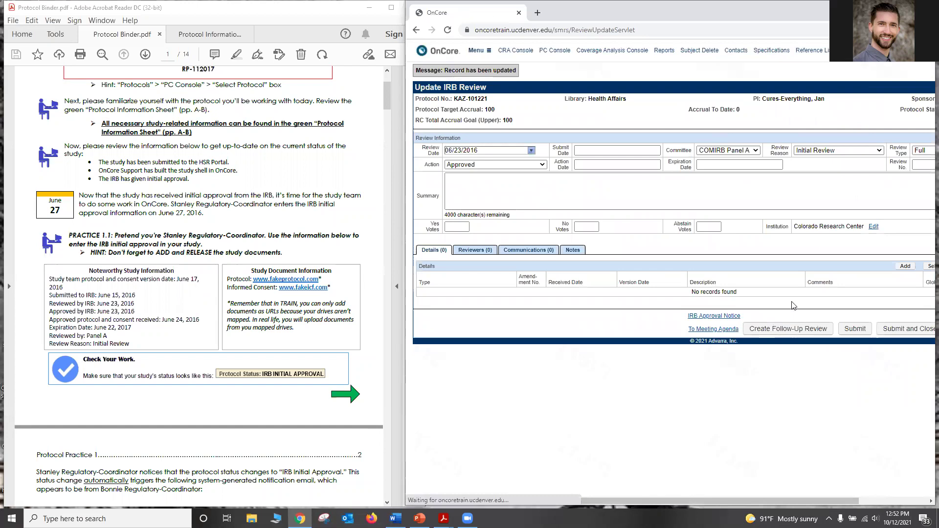
pyautogui.moveTo(543, 498); pyautogui.dragTo(629, 498)
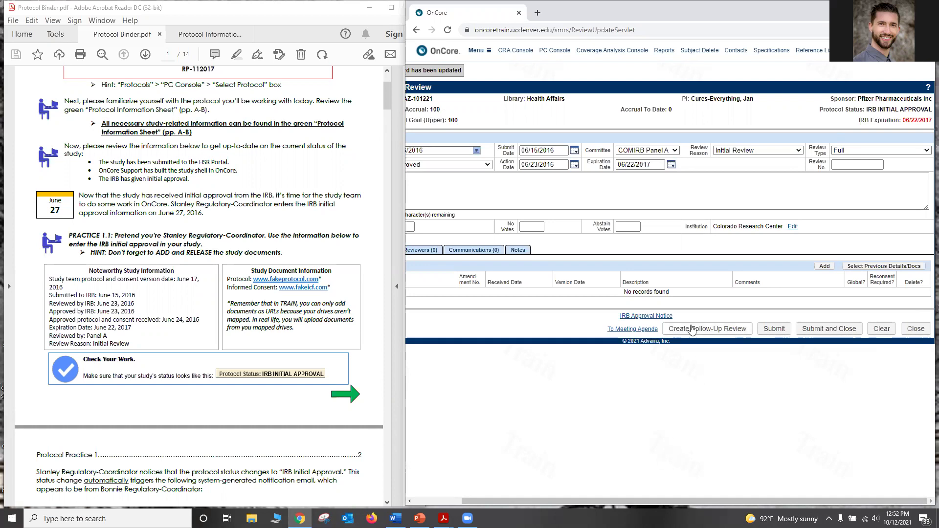
pyautogui.click(746, 201)
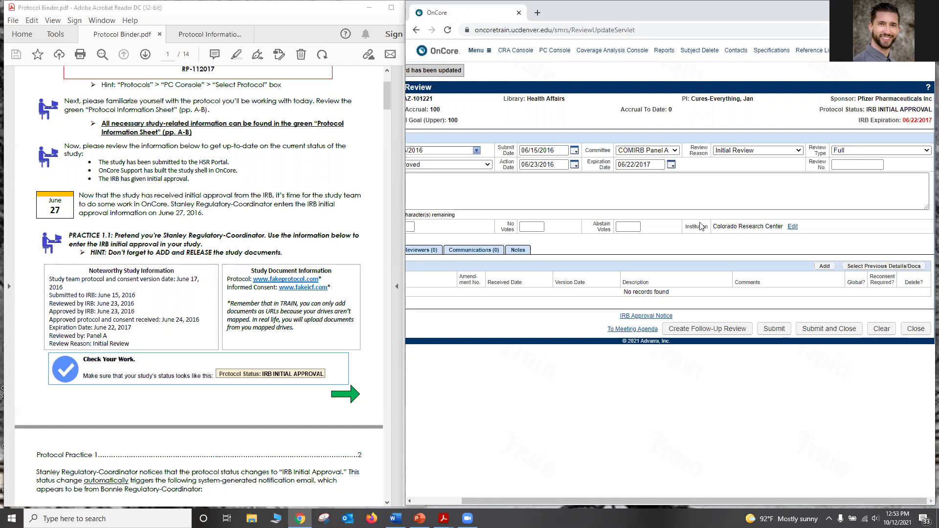
# Step: Add CU Anschutz Free Standing Research Facilities, Childrens Hospital Colorado and UCHealth-Metro Denver to the review's institutions
pyautogui.click(793, 228)
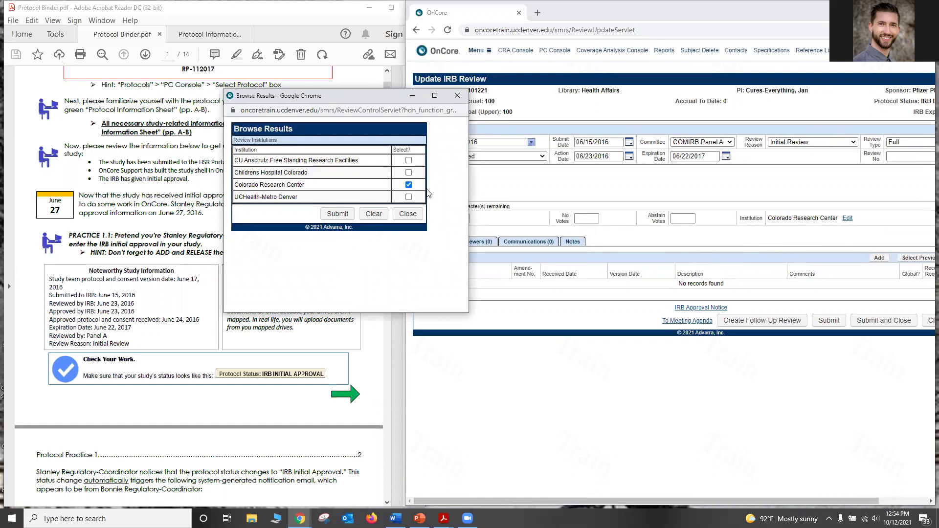
pyautogui.click(409, 161)
pyautogui.click(409, 172)
pyautogui.click(409, 197)
pyautogui.click(344, 215)
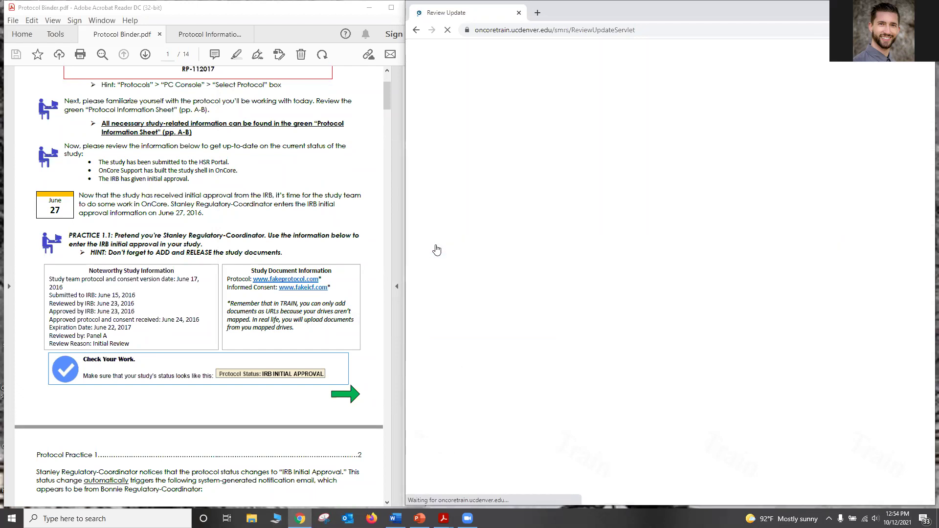
pyautogui.moveTo(581, 498); pyautogui.dragTo(635, 501)
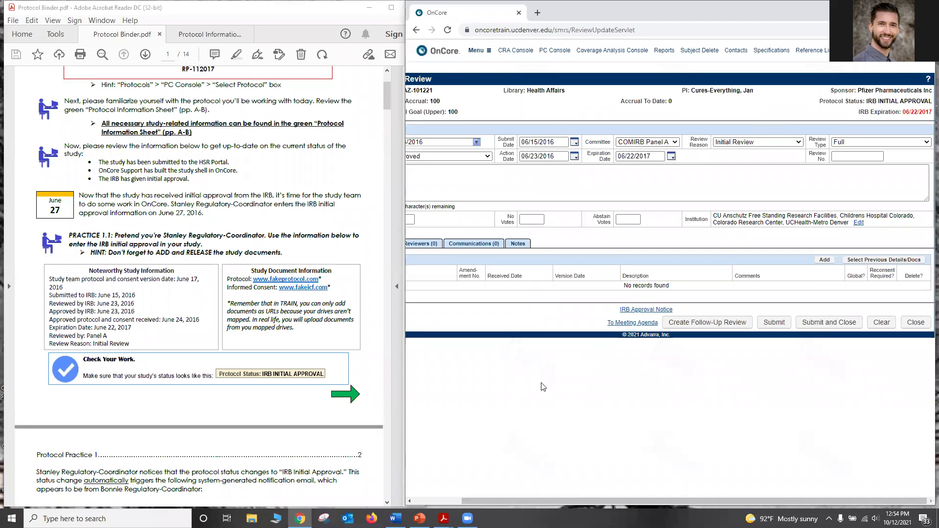
# Step: Add a new document detail to the IRB review and set its type to Protocol
pyautogui.moveTo(616, 502); pyautogui.dragTo(552, 502)
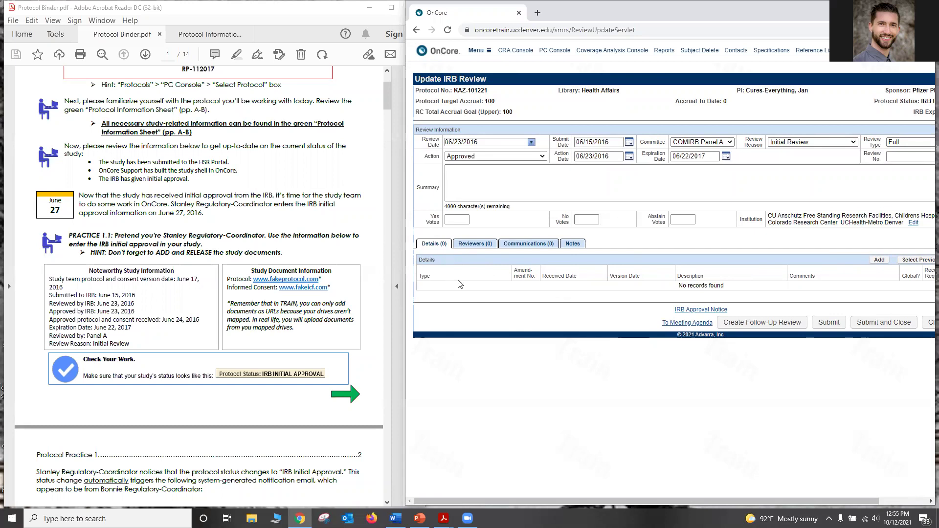
pyautogui.click(879, 259)
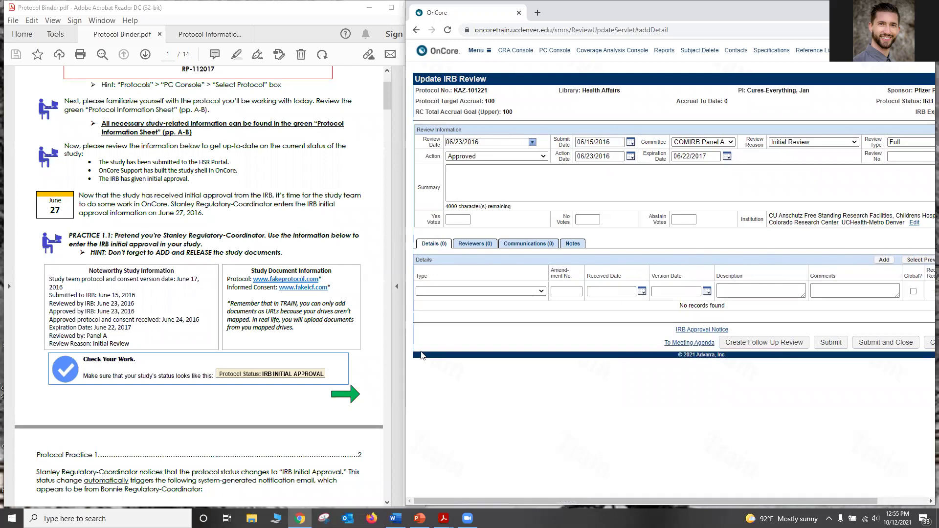
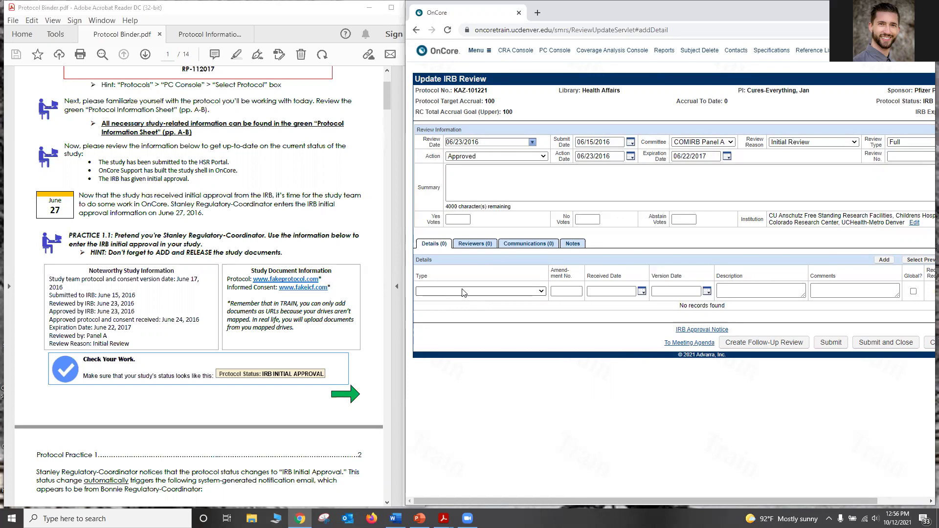
pyautogui.click(464, 291)
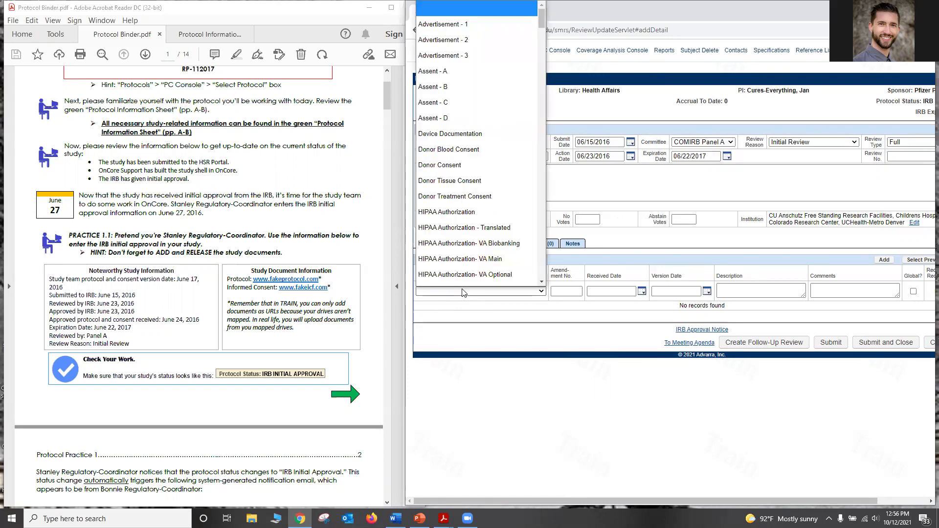
pyautogui.scroll(-1, 484, 186)
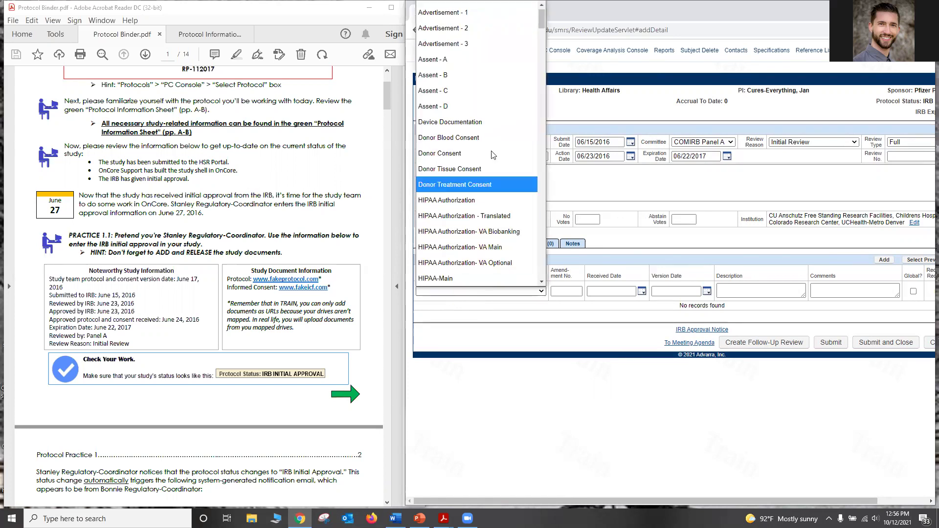
pyautogui.scroll(-6, 484, 122)
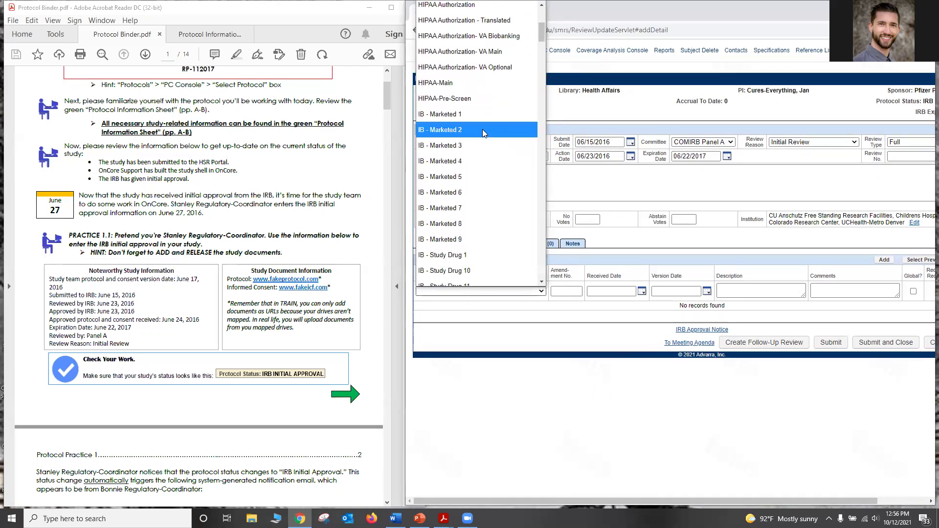
pyautogui.scroll(-15, 484, 133)
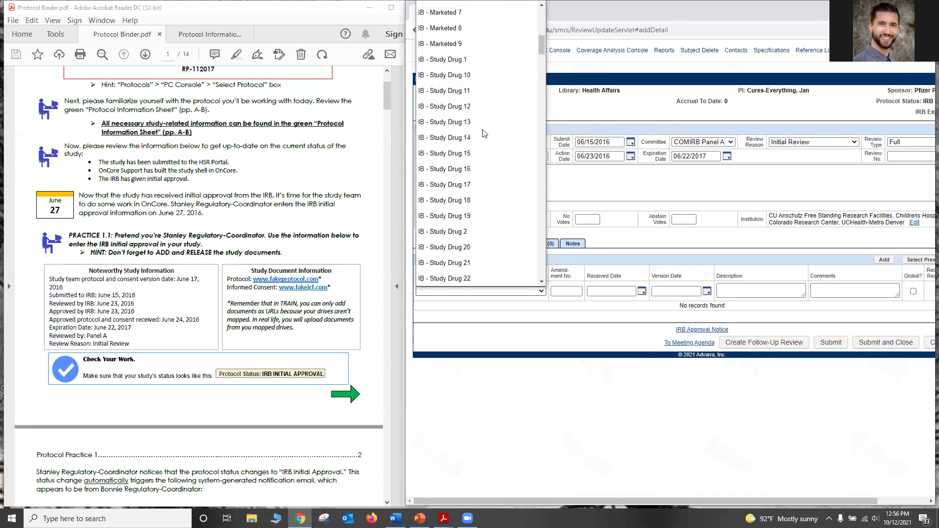
pyautogui.scroll(-15, 484, 133)
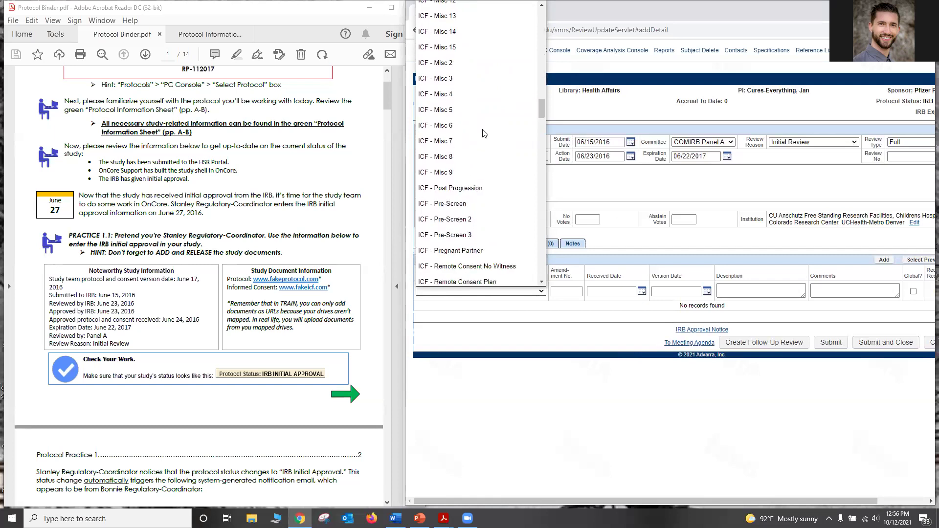
pyautogui.scroll(4, 484, 133)
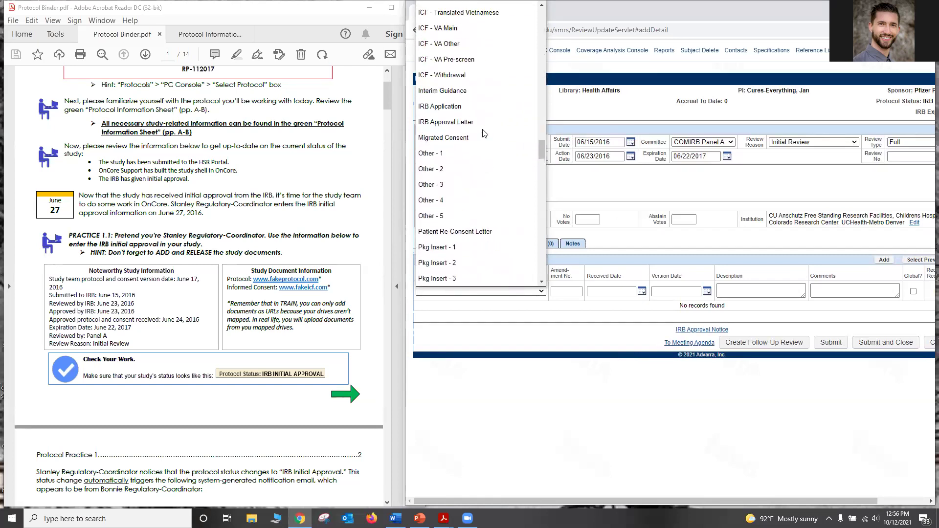
pyautogui.scroll(-2, 484, 133)
pyautogui.scroll(-6, 486, 137)
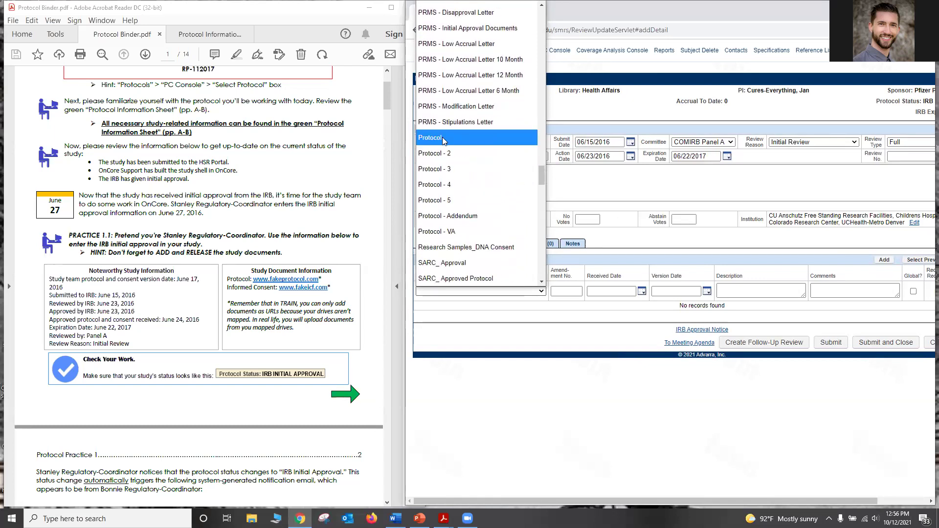
pyautogui.click(443, 140)
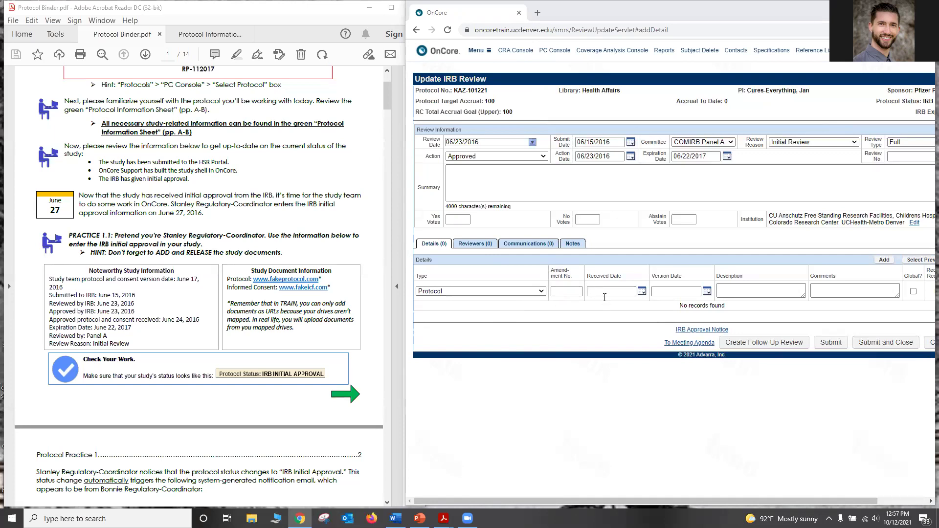
# Step: Set the Protocol detail's version date to 06/17/2016, leave the amendment number and description blank, and save the detail
pyautogui.click(575, 291)
pyautogui.click(671, 292)
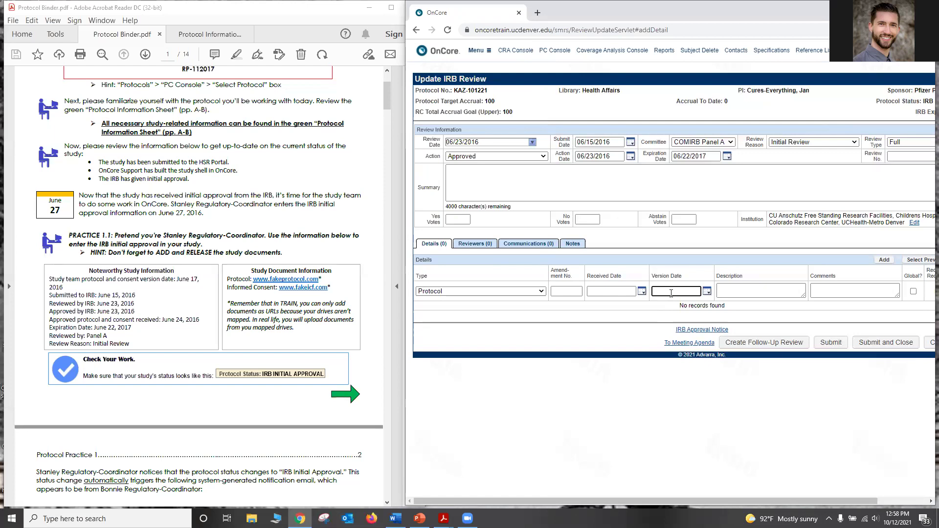
pyautogui.write('06172016')
pyautogui.click(778, 290)
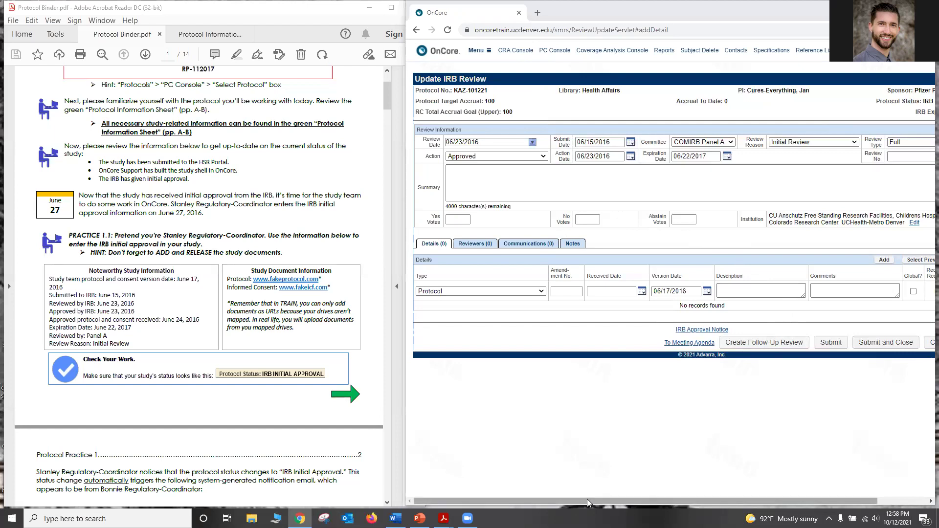
pyautogui.moveTo(587, 499); pyautogui.dragTo(659, 489)
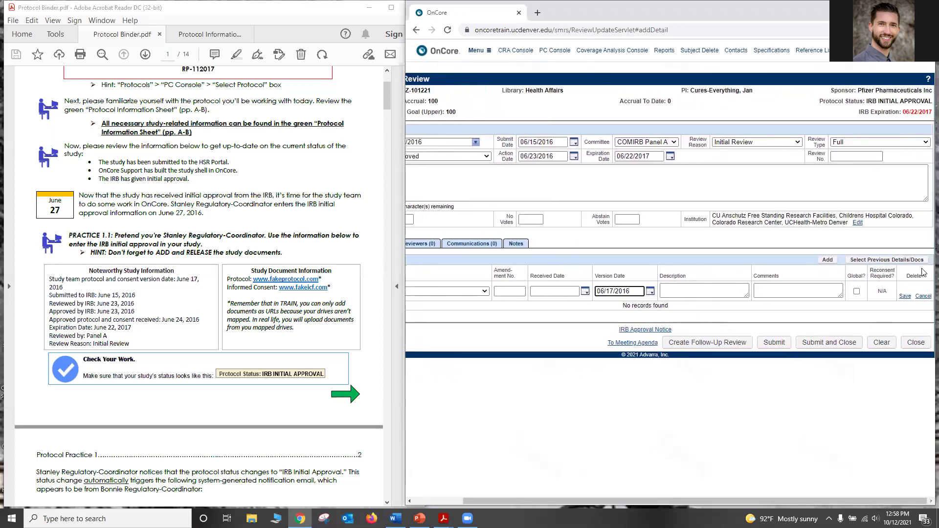
pyautogui.click(906, 297)
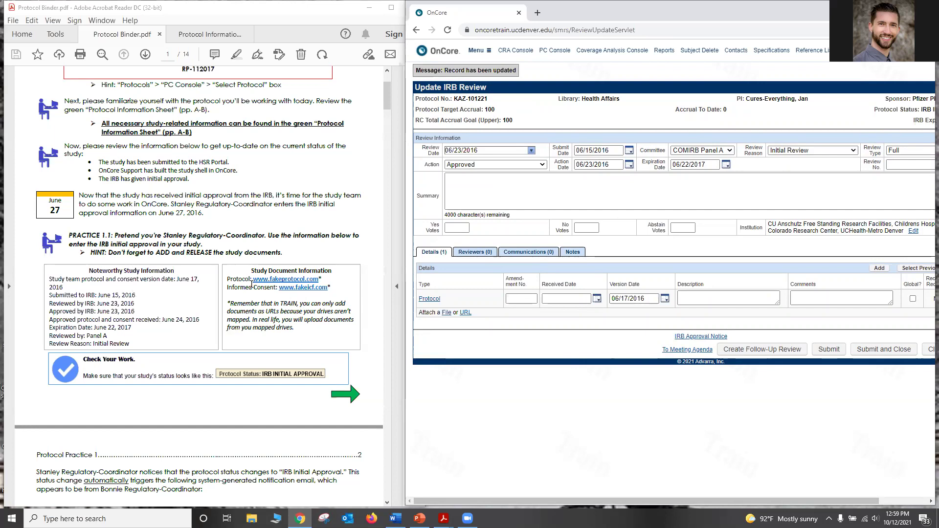
pyautogui.click(466, 313)
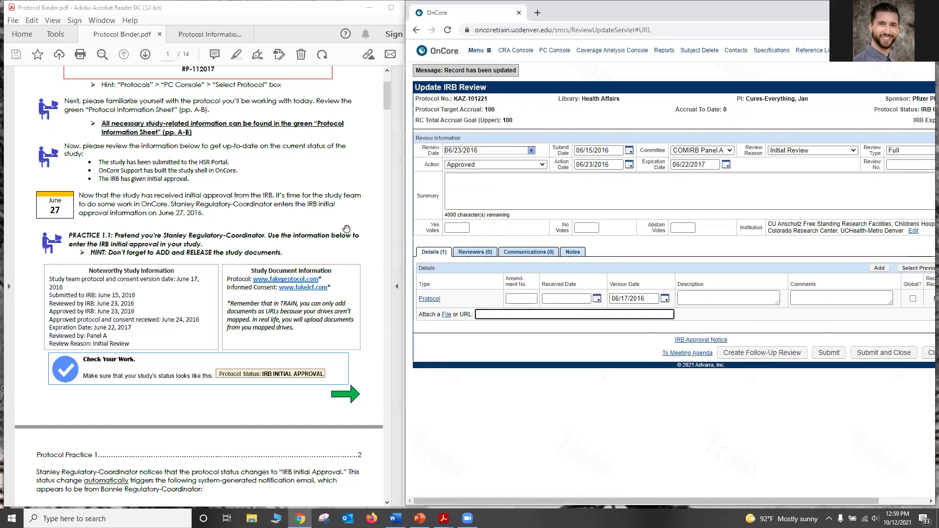
pyautogui.write('www.fake')
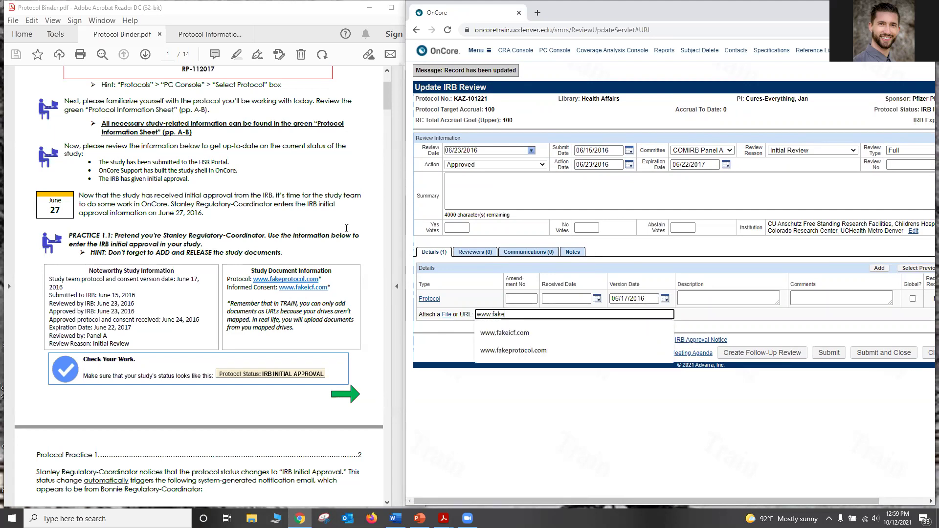
pyautogui.write('protocol.com')
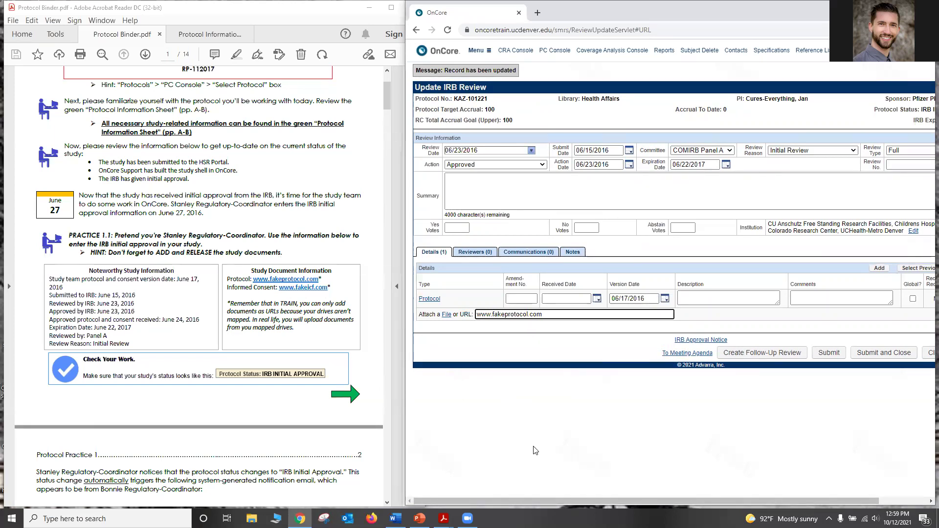
pyautogui.moveTo(614, 500); pyautogui.dragTo(682, 494)
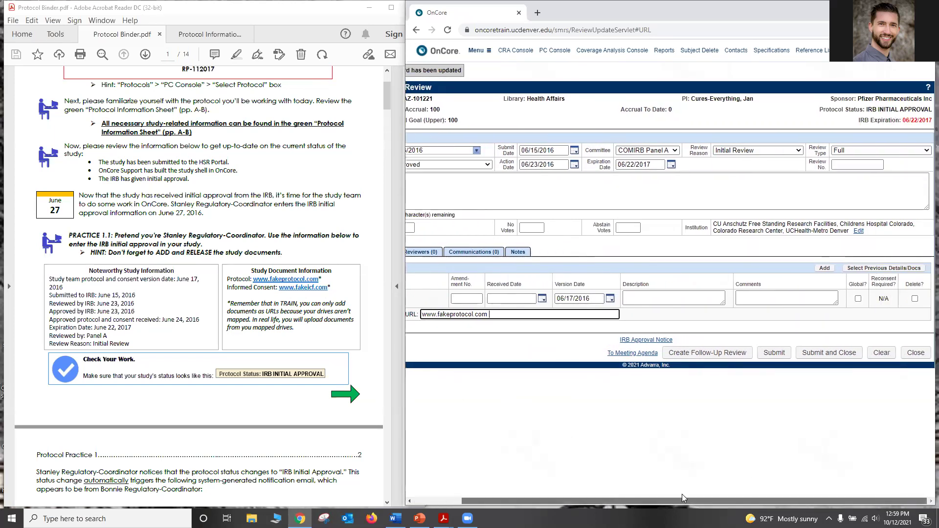
pyautogui.click(774, 354)
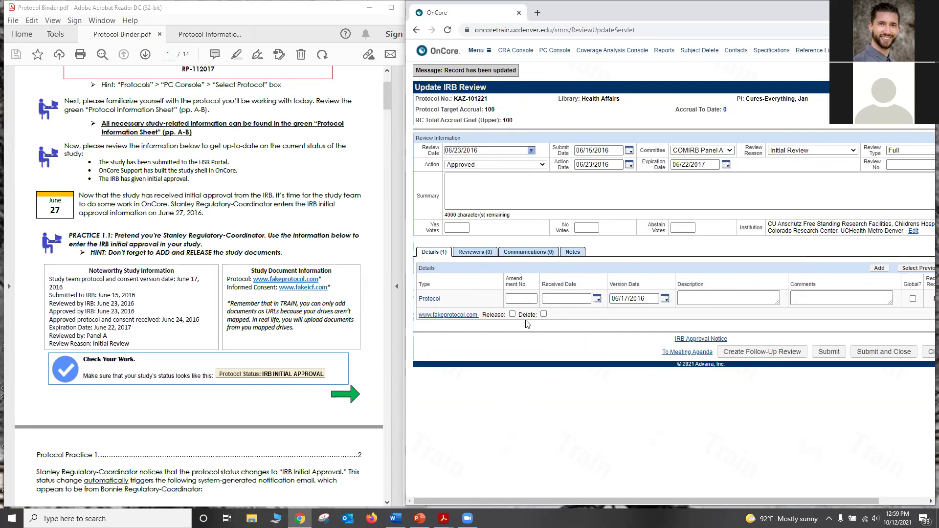
pyautogui.moveTo(510, 500); pyautogui.dragTo(561, 495)
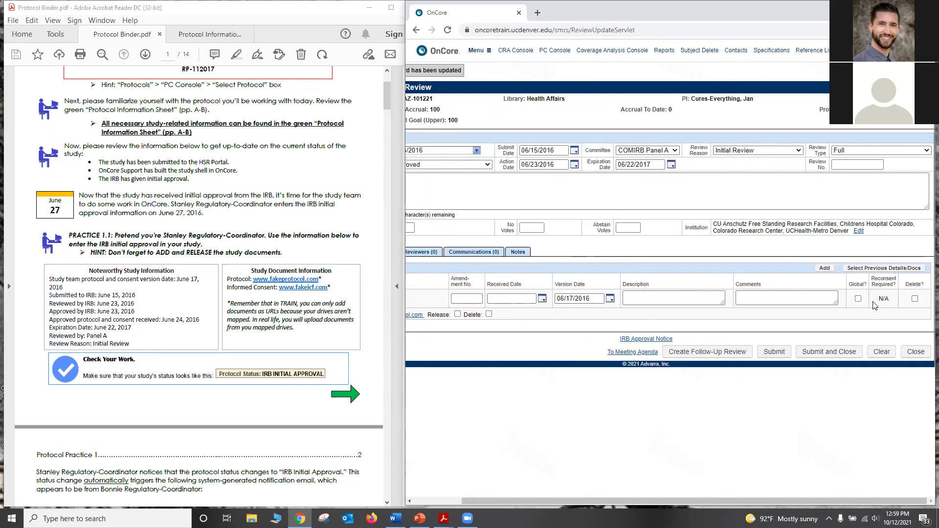
pyautogui.moveTo(589, 501); pyautogui.dragTo(512, 493)
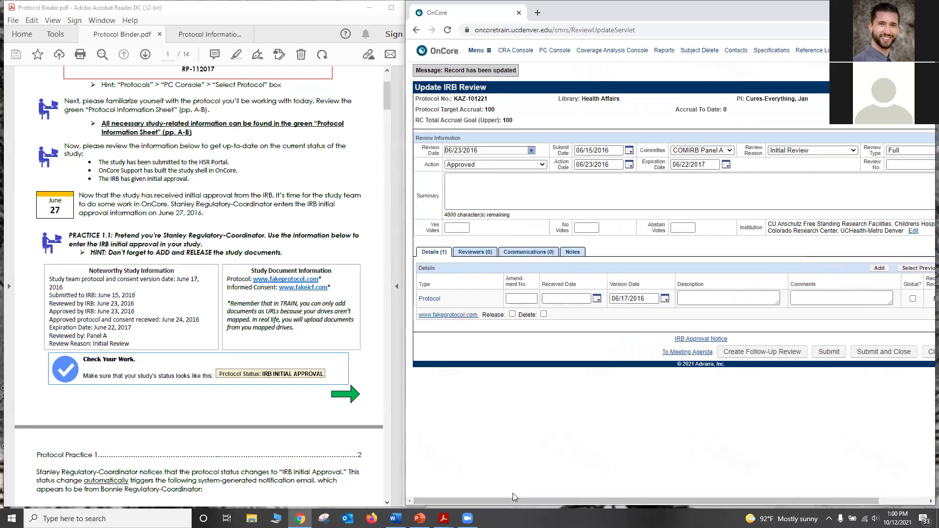
pyautogui.click(513, 315)
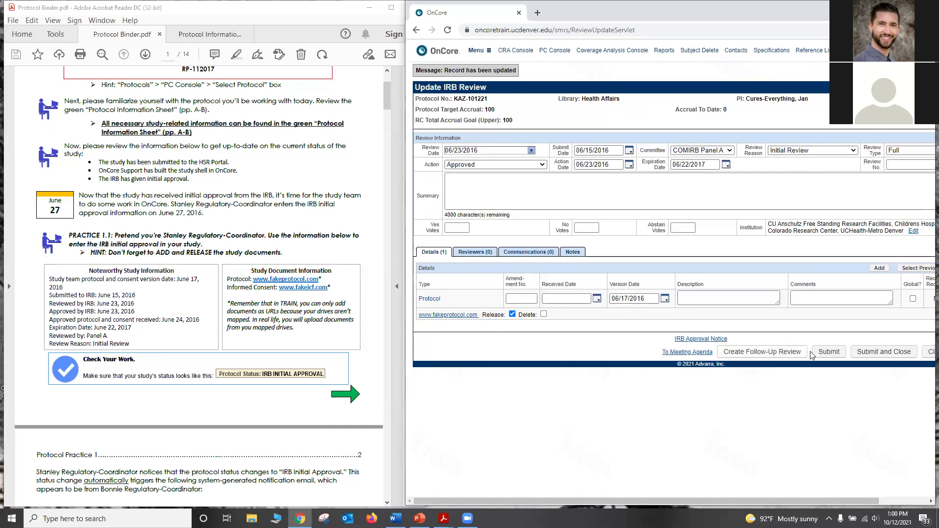
pyautogui.click(824, 353)
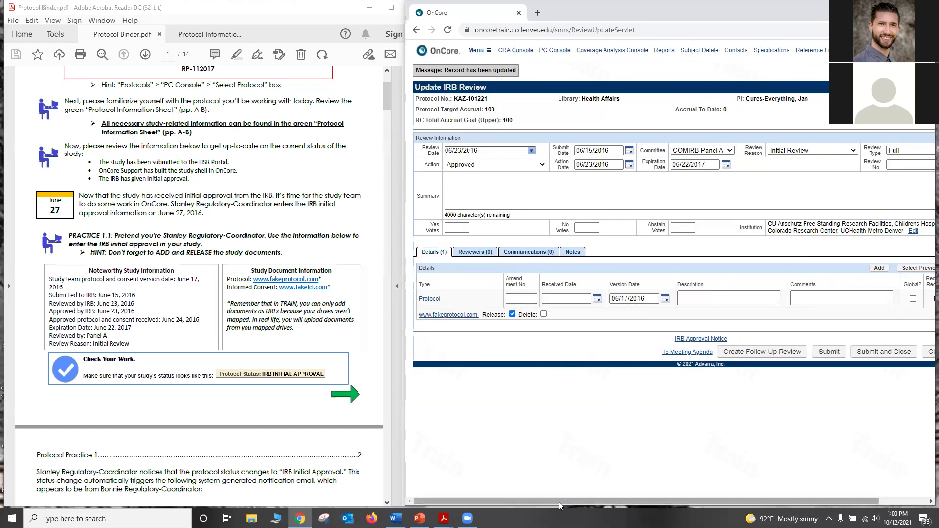
# Step: Add a second document detail to the IRB review and set its type to ICF - Main
pyautogui.moveTo(561, 500)
pyautogui.mouseDown()
pyautogui.moveTo(605, 500)
pyautogui.moveTo(524, 502)
pyautogui.moveTo(548, 499)
pyautogui.mouseUp()
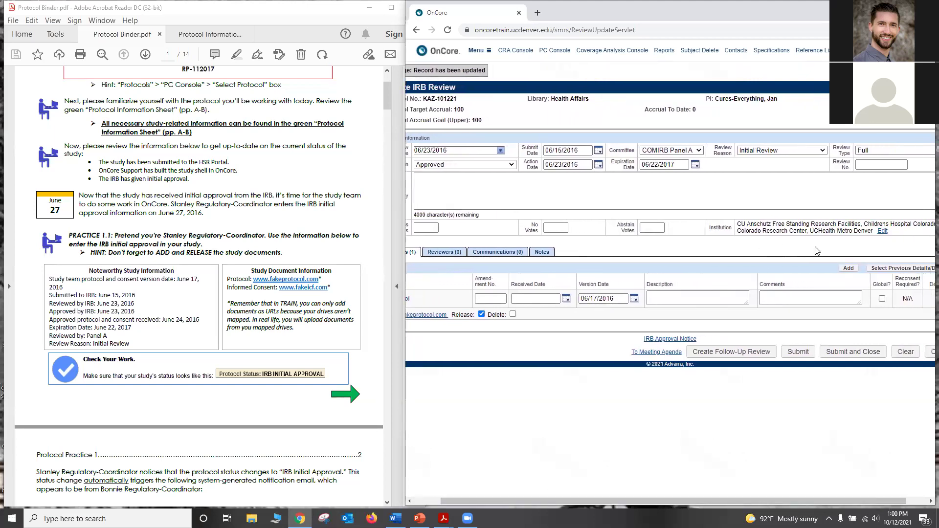
pyautogui.click(848, 268)
pyautogui.moveTo(622, 497); pyautogui.dragTo(565, 501)
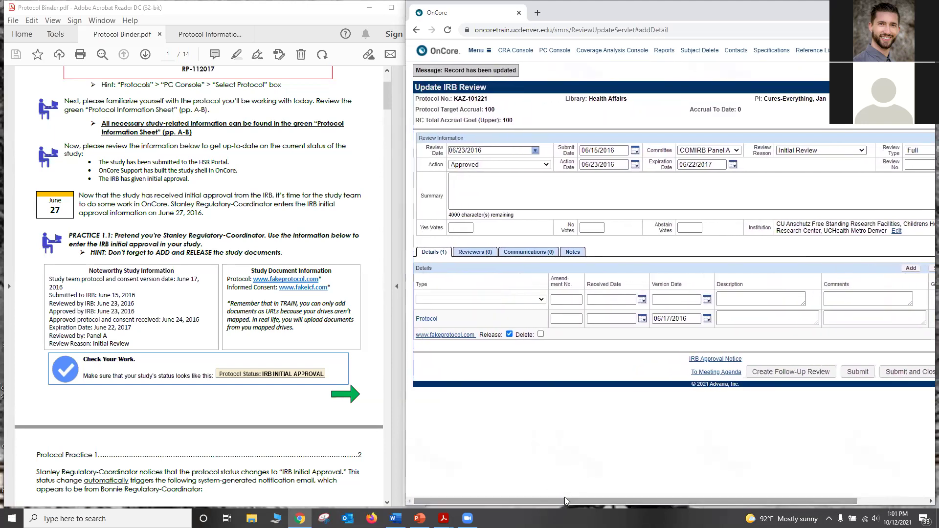
pyautogui.click(523, 300)
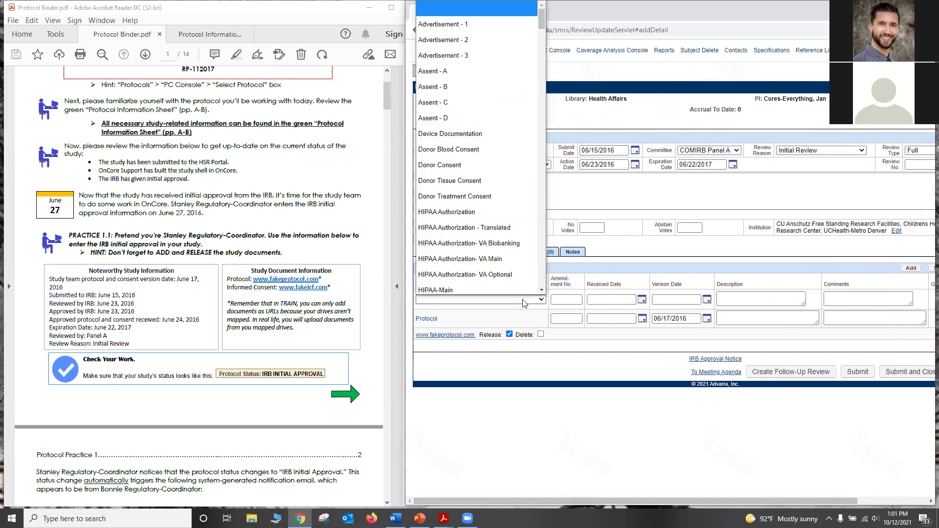
pyautogui.scroll(-2, 506, 179)
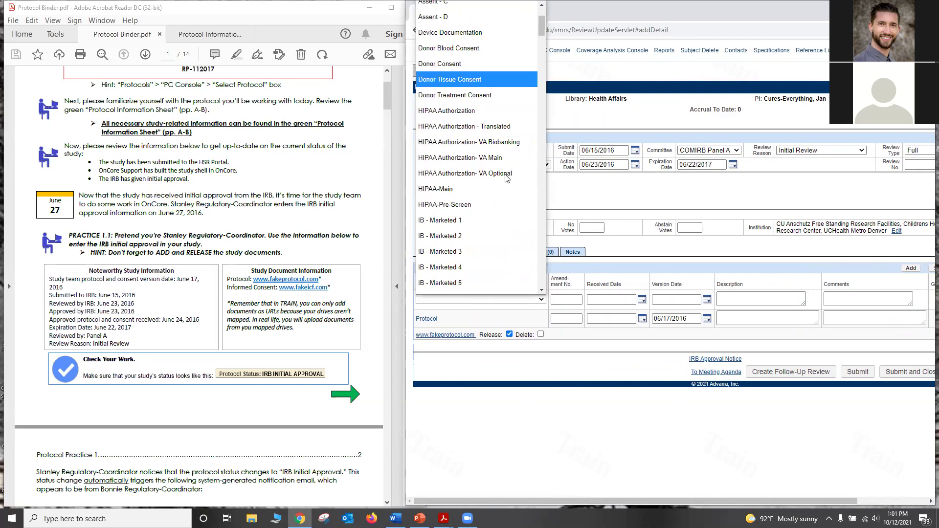
pyautogui.scroll(-10, 506, 179)
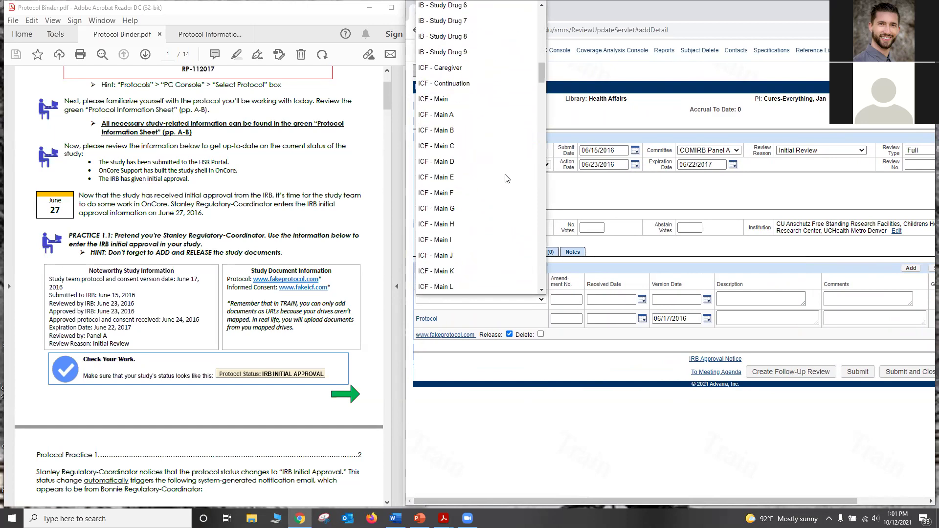
pyautogui.click(486, 104)
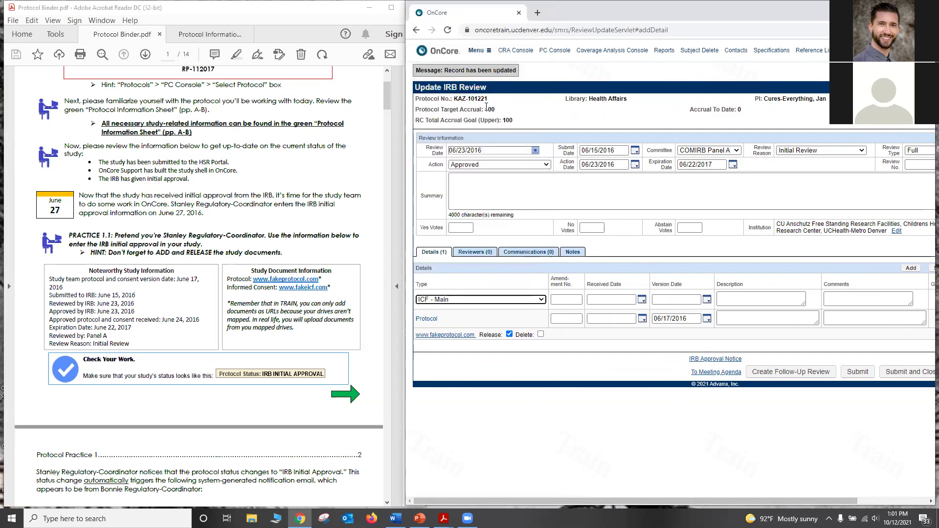
# Step: Set the ICF - Main detail's version date to 06/17/2016 and save the detail
pyautogui.click(668, 296)
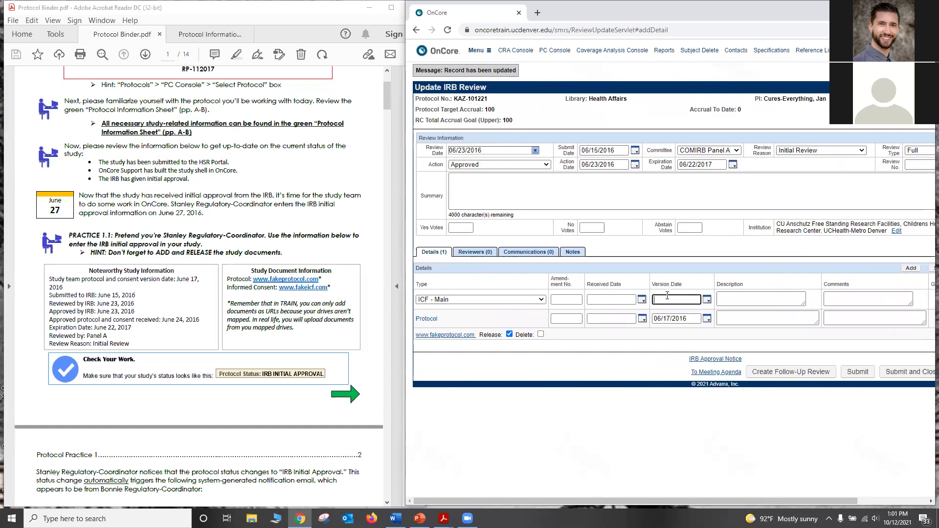
pyautogui.write('06172016')
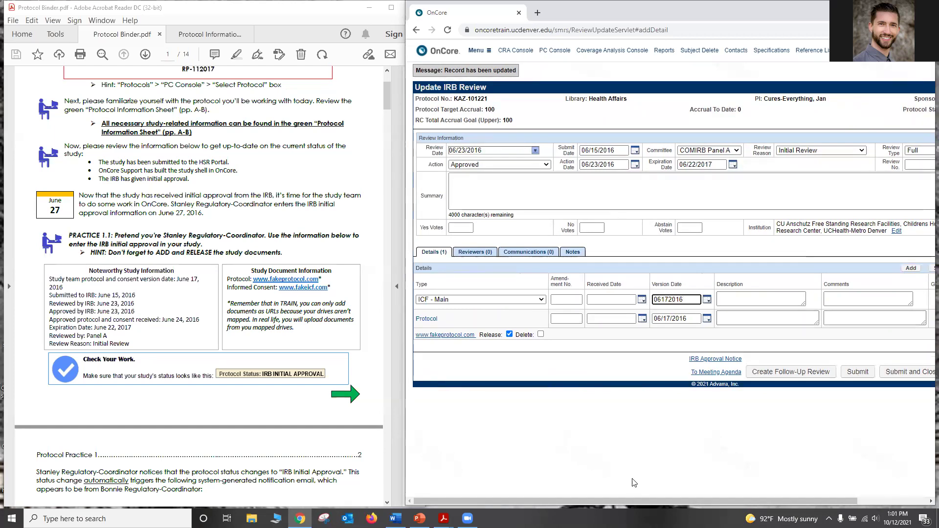
pyautogui.moveTo(623, 502); pyautogui.dragTo(726, 495)
pyautogui.click(905, 304)
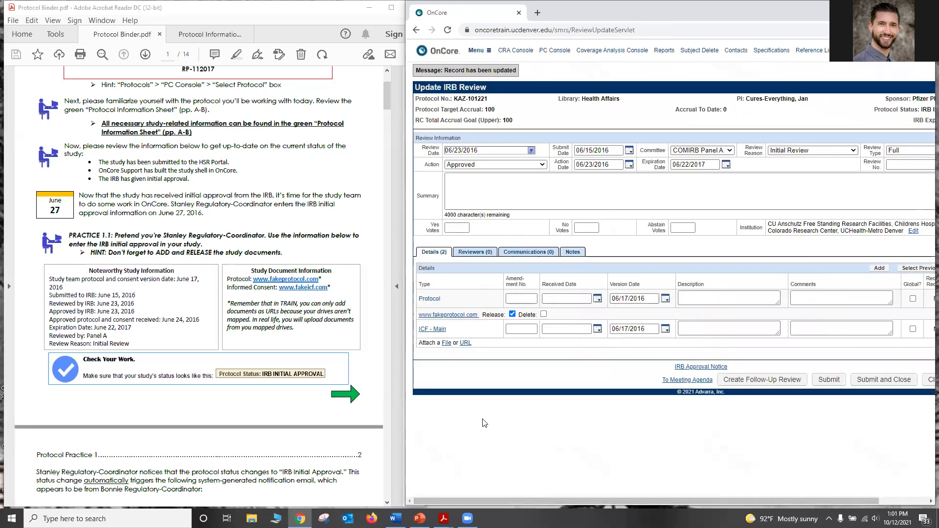
pyautogui.click(465, 343)
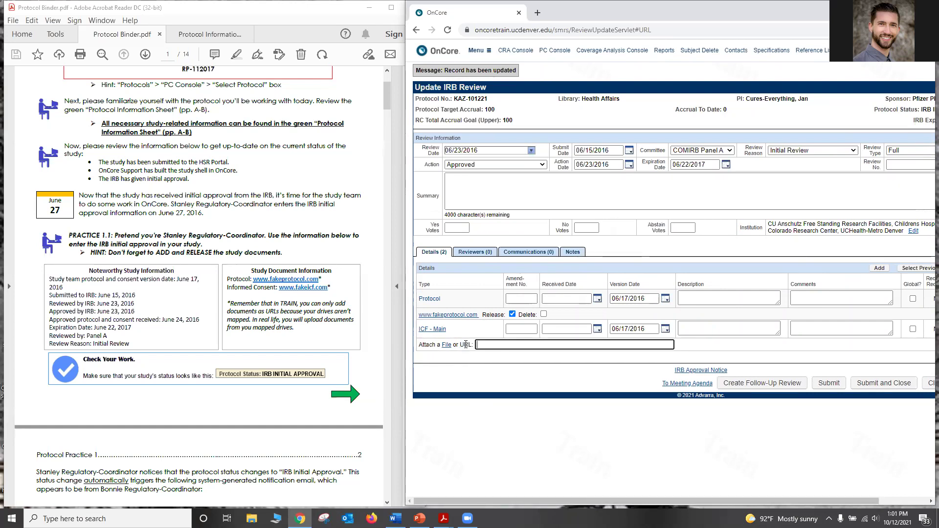
pyautogui.write('www.fakeicf.com')
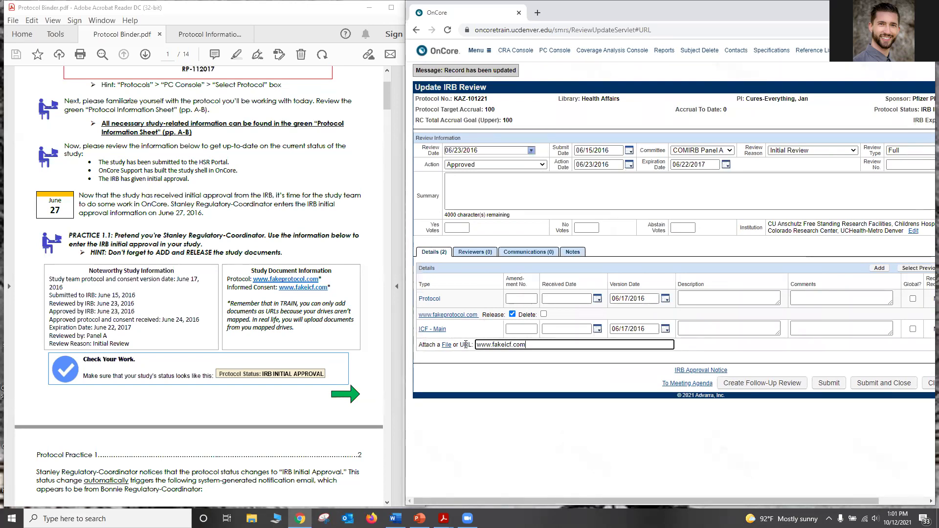
pyautogui.click(828, 384)
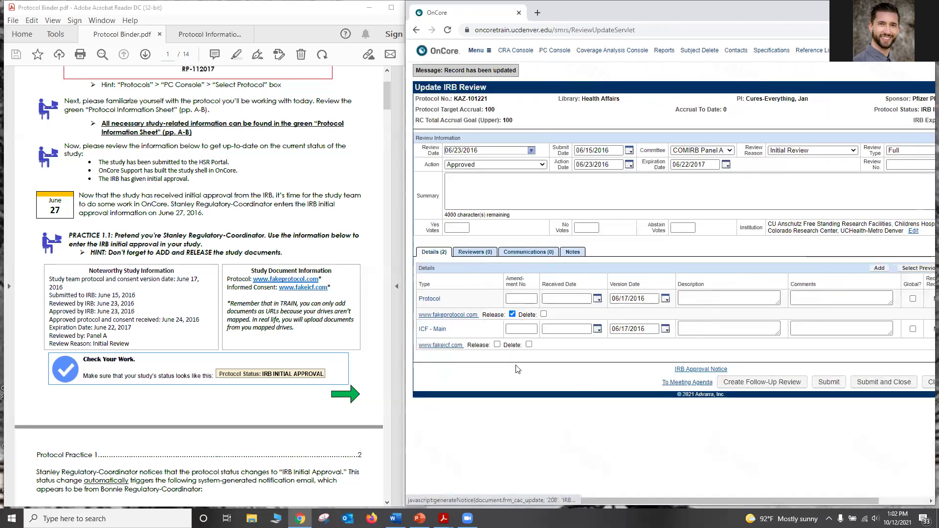
pyautogui.click(497, 345)
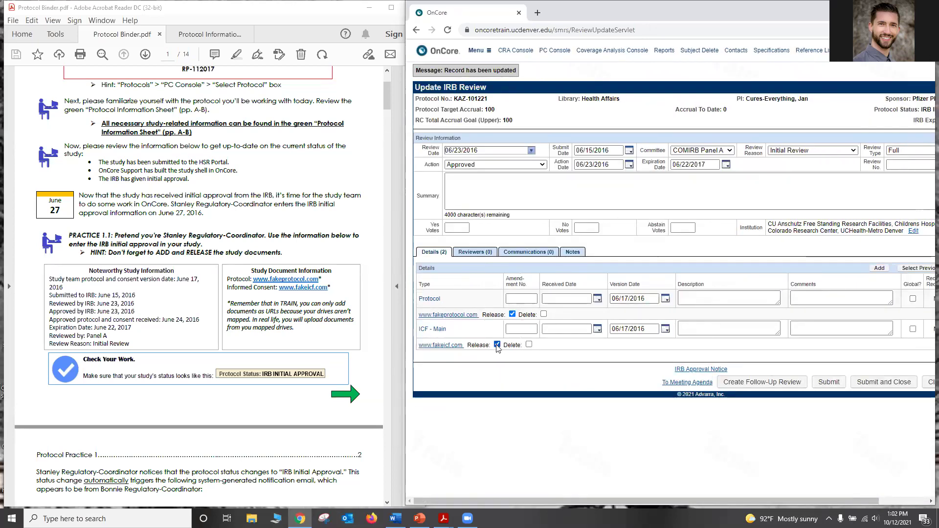
pyautogui.click(827, 384)
# Step: Read the Protocol Binder's Practice 1.2 task and the Regulatory Admin Signoff instructions up to the Main Details step
pyautogui.scroll(-3, 126, 349)
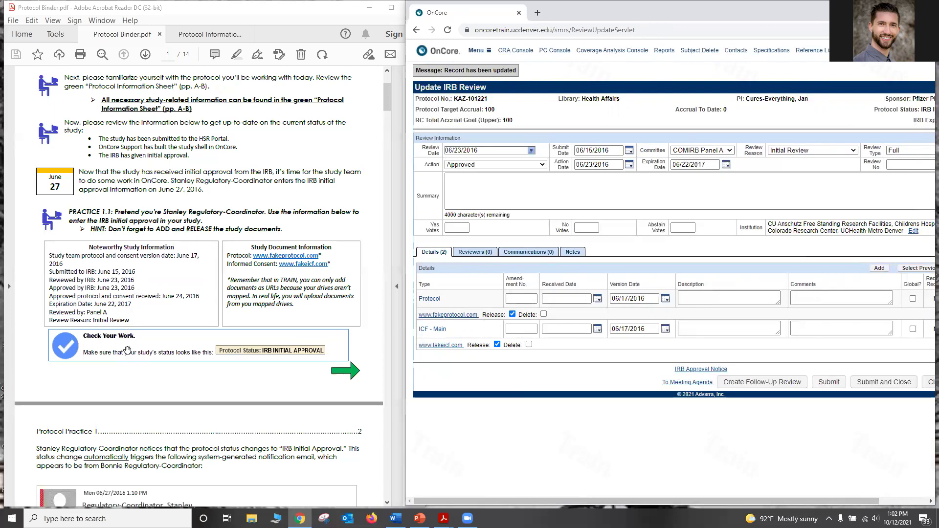
pyautogui.scroll(-3, 194, 426)
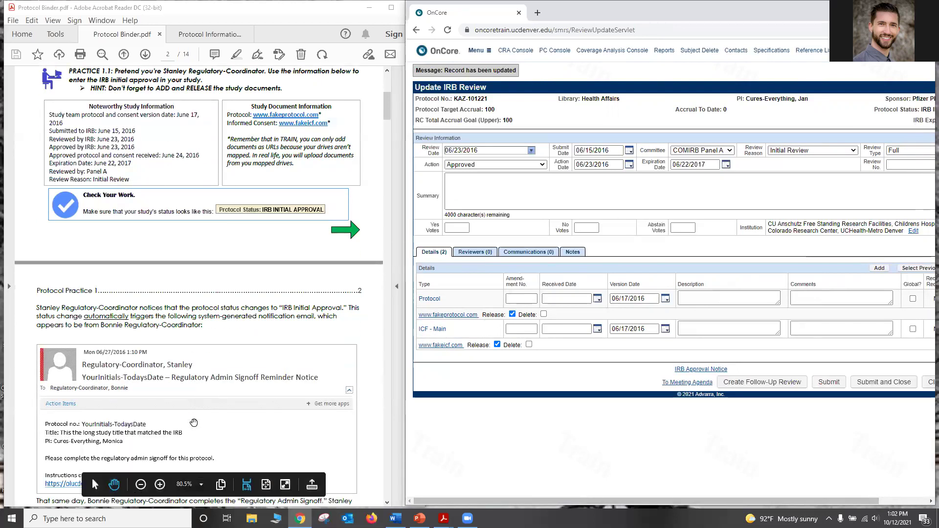
pyautogui.scroll(-2, 193, 423)
pyautogui.scroll(-1, 193, 422)
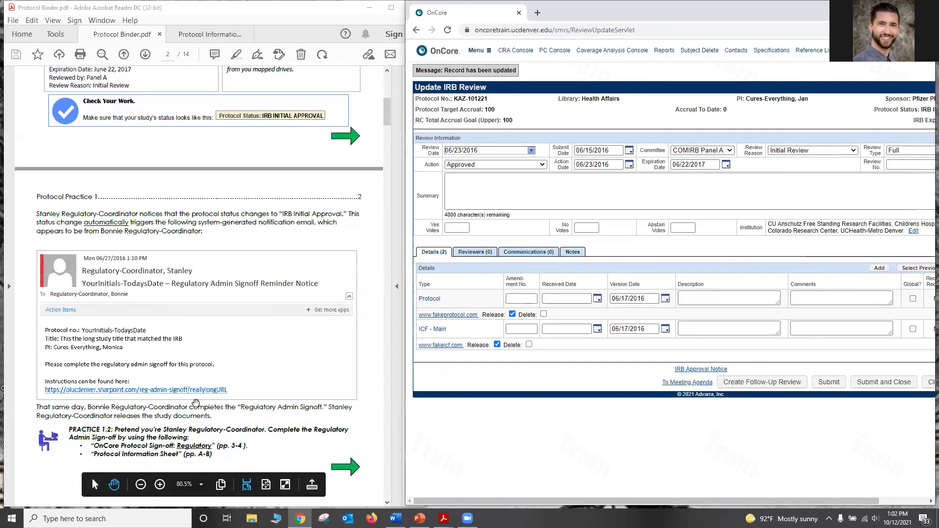
pyautogui.moveTo(602, 500); pyautogui.dragTo(525, 492)
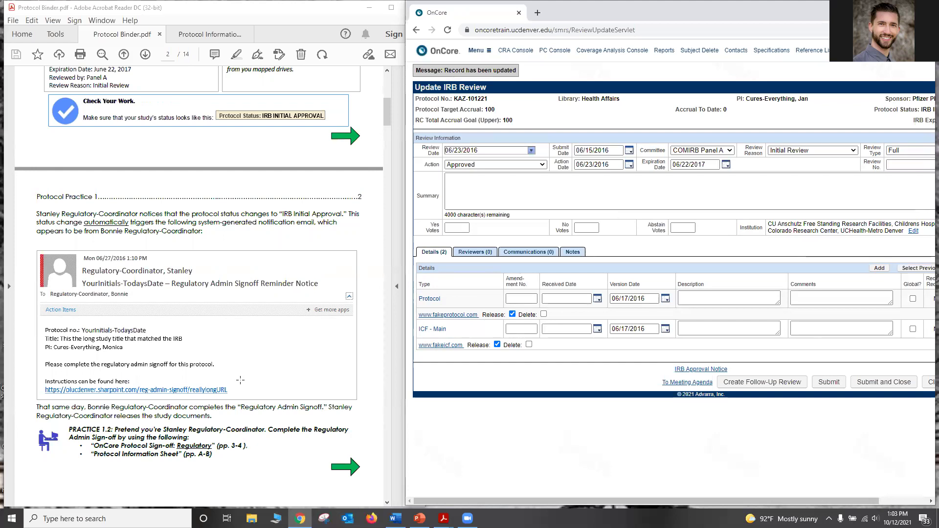
pyautogui.scroll(-1, 240, 380)
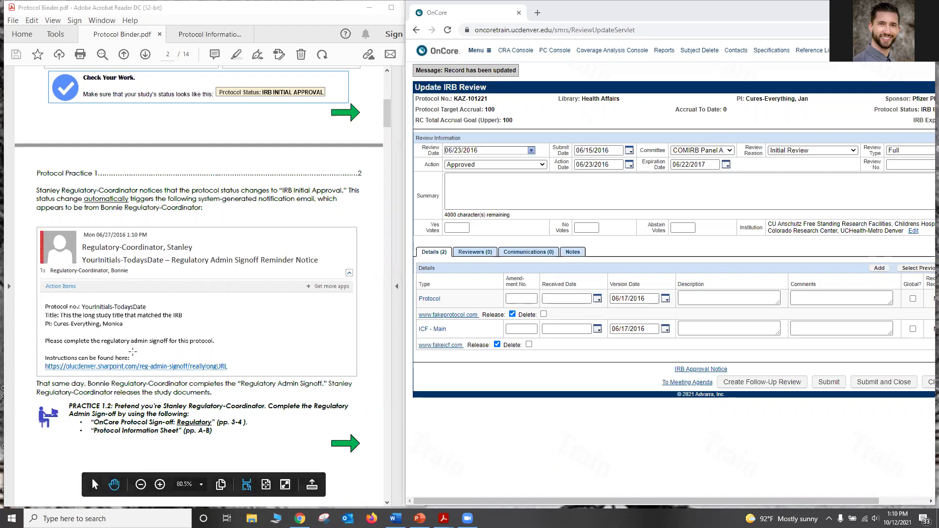
pyautogui.scroll(-3, 121, 369)
pyautogui.scroll(-15, 121, 371)
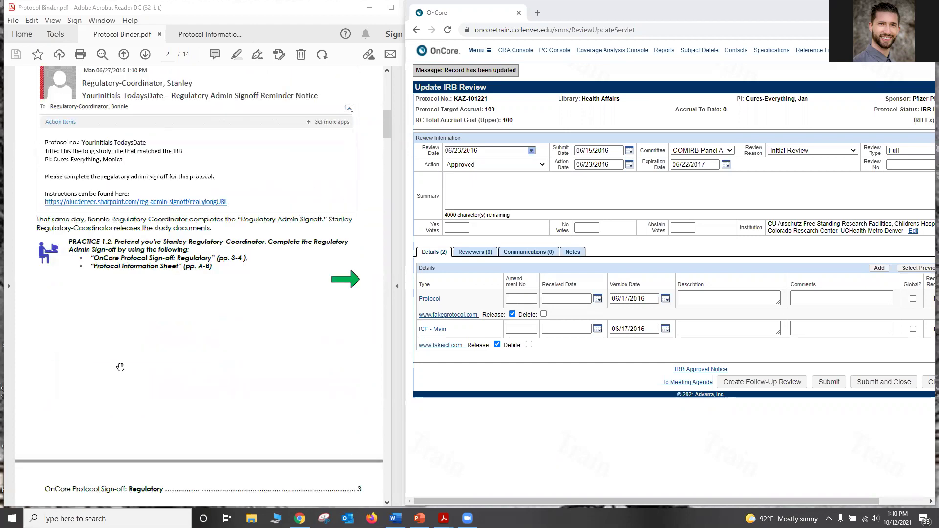
pyautogui.scroll(-1, 118, 350)
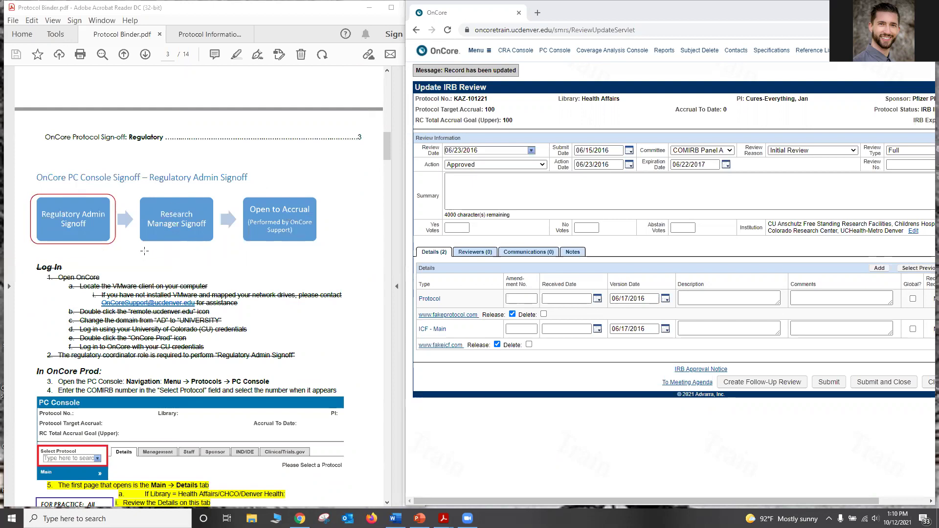
pyautogui.scroll(-5, 147, 265)
pyautogui.scroll(-2, 147, 266)
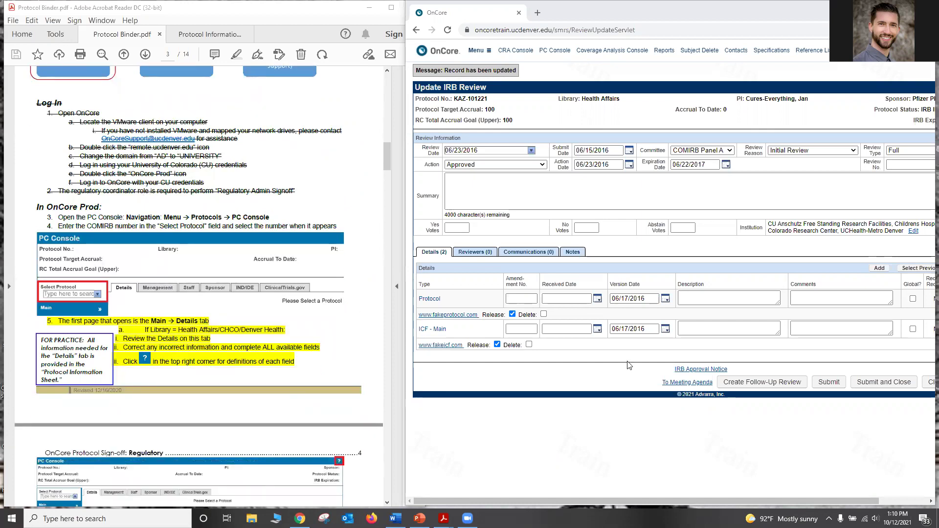
# Step: Submit and close the IRB review of protocol KAZ-101221
pyautogui.click(635, 501)
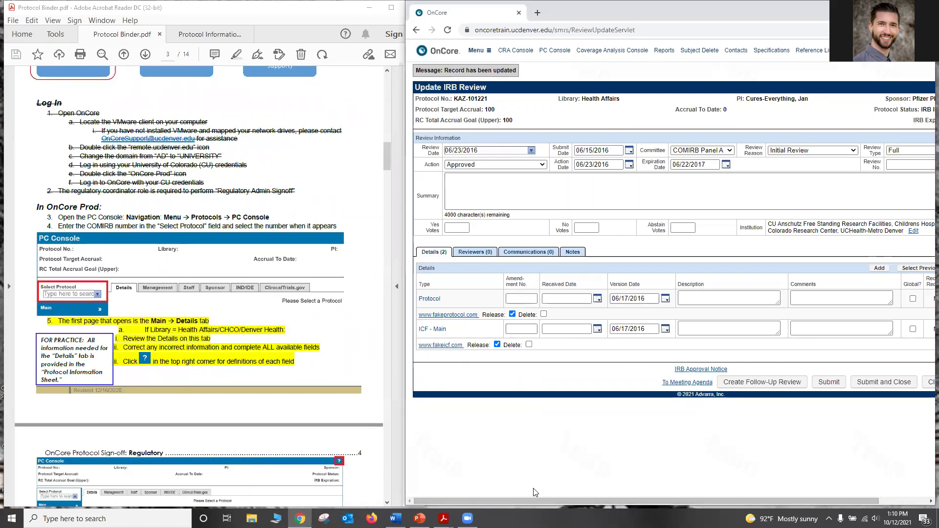
pyautogui.moveTo(526, 498); pyautogui.dragTo(574, 498)
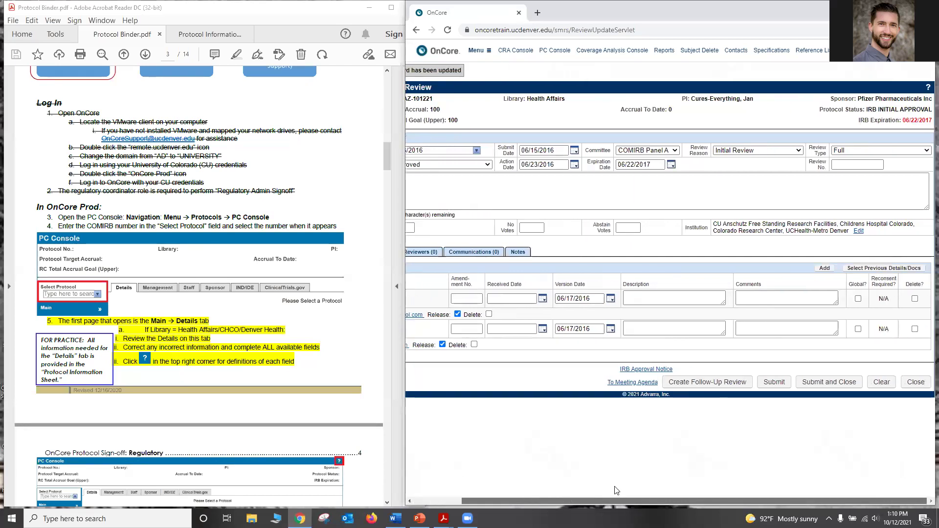
pyautogui.click(827, 387)
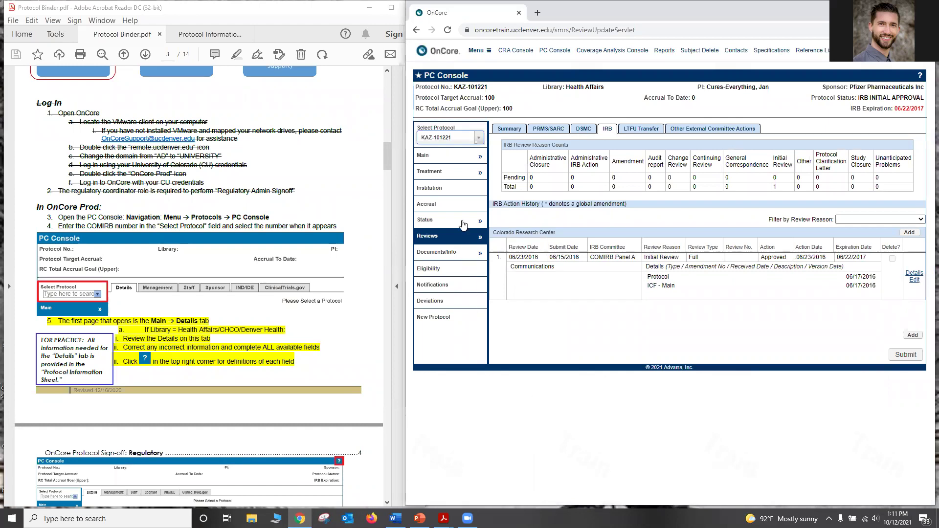
# Step: Open the protocol's Main Details for editing and bring up the Protocol Information Sheet in Acrobat for reference
pyautogui.click(452, 161)
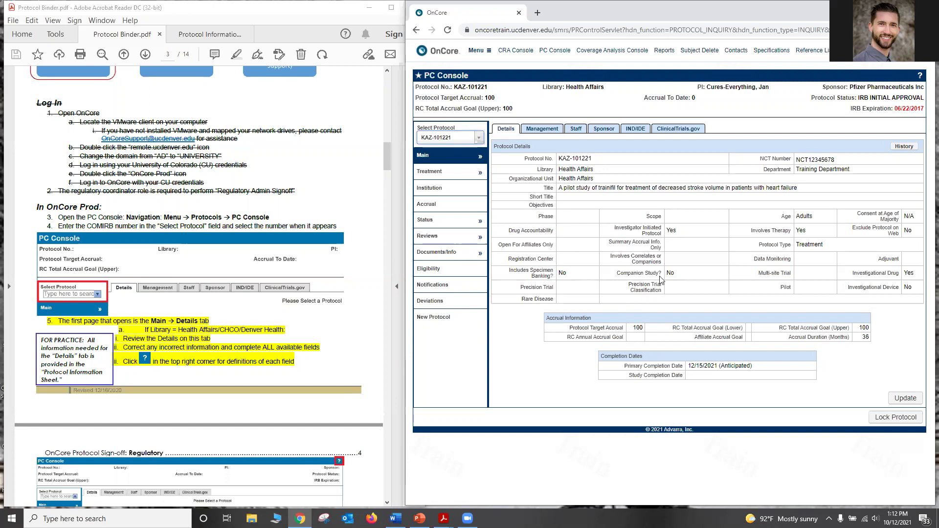
pyautogui.click(906, 398)
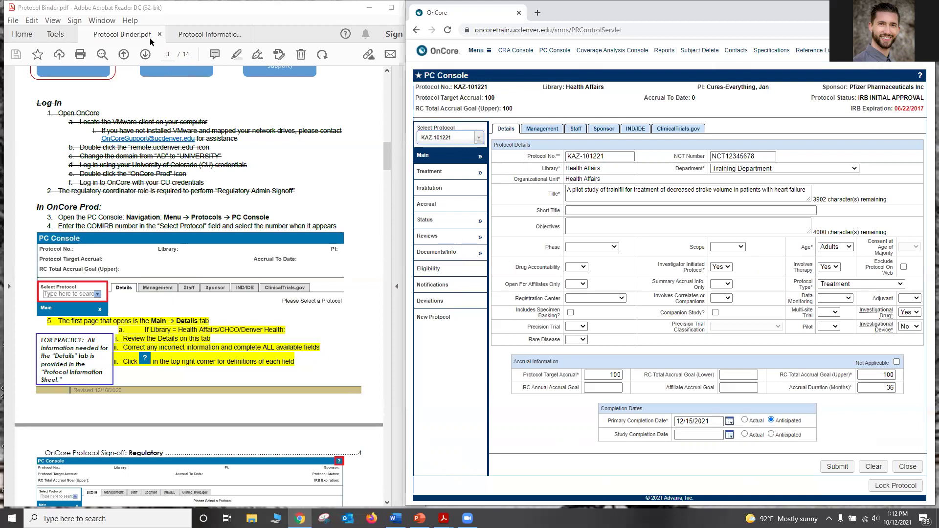
pyautogui.click(189, 34)
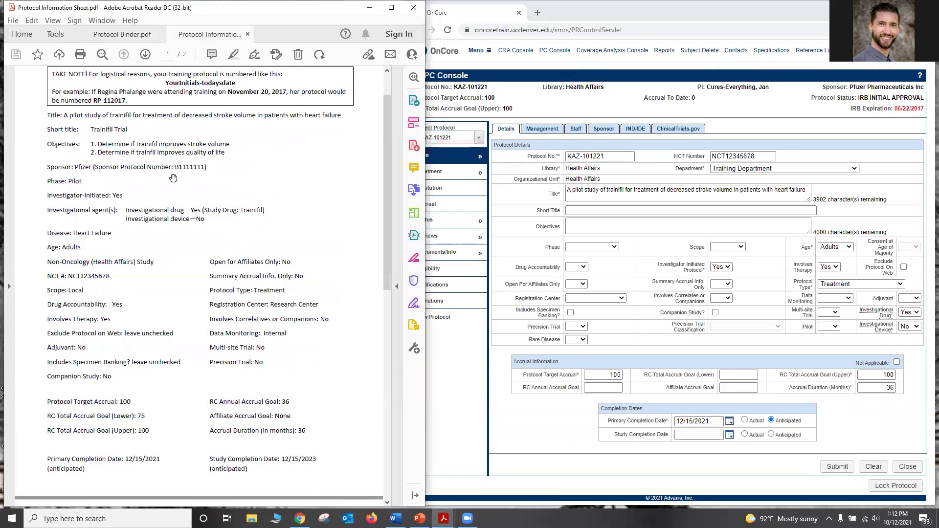
pyautogui.scroll(2, 177, 200)
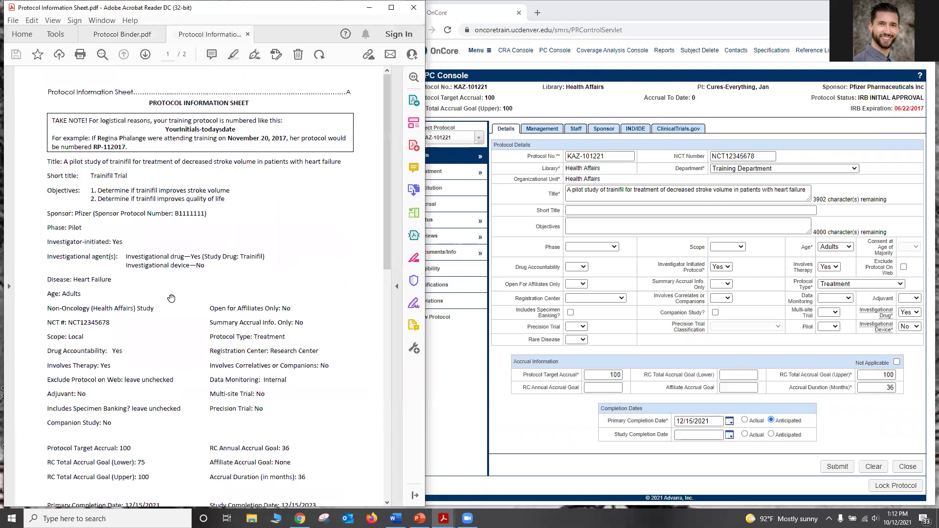
pyautogui.scroll(-2, 169, 300)
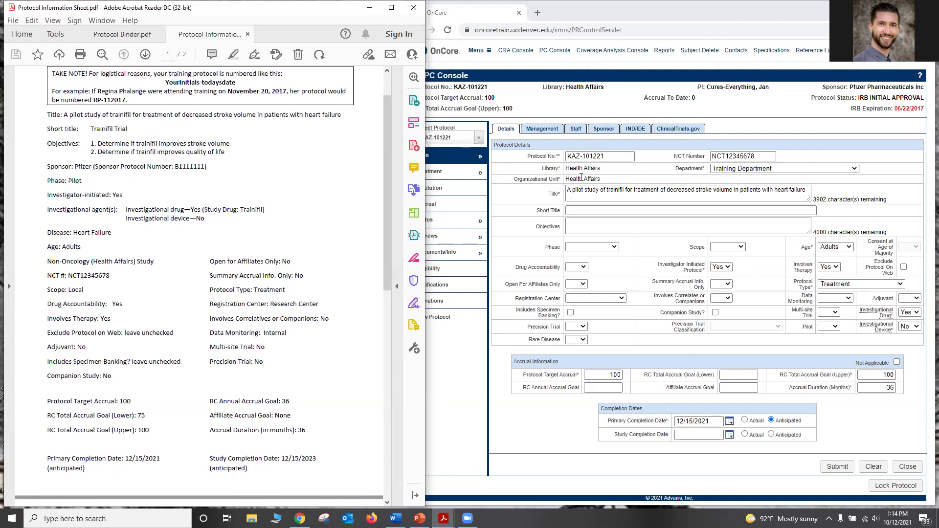
# Step: Set the protocol's short title to "Trainifil Trial"
pyautogui.click(596, 187)
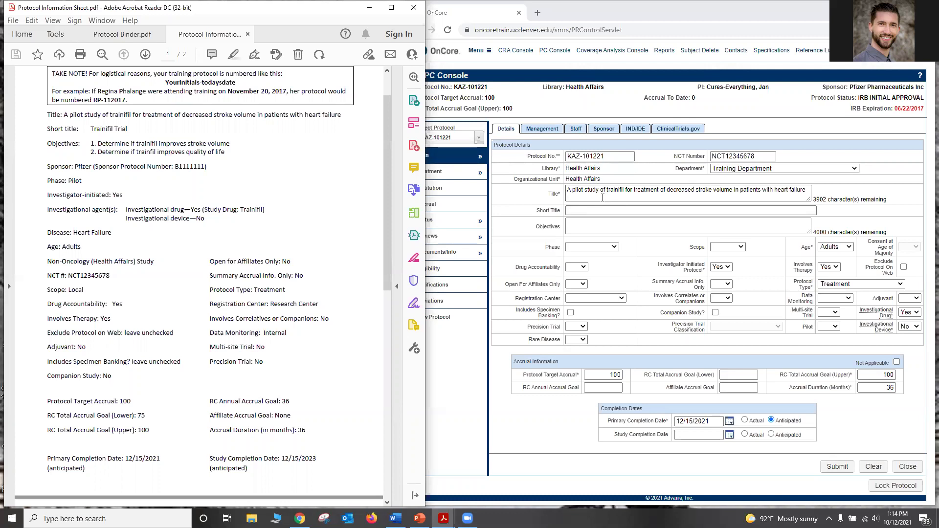
pyautogui.click(589, 208)
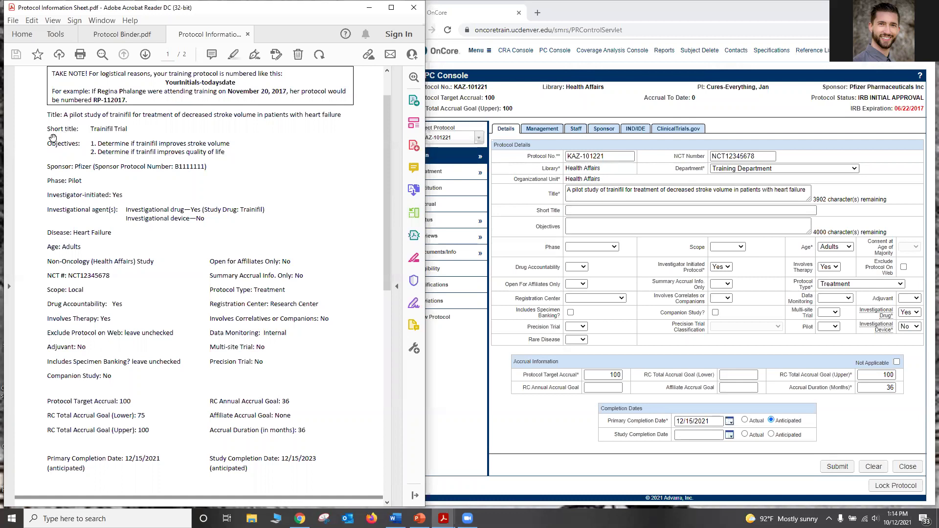
pyautogui.click(582, 211)
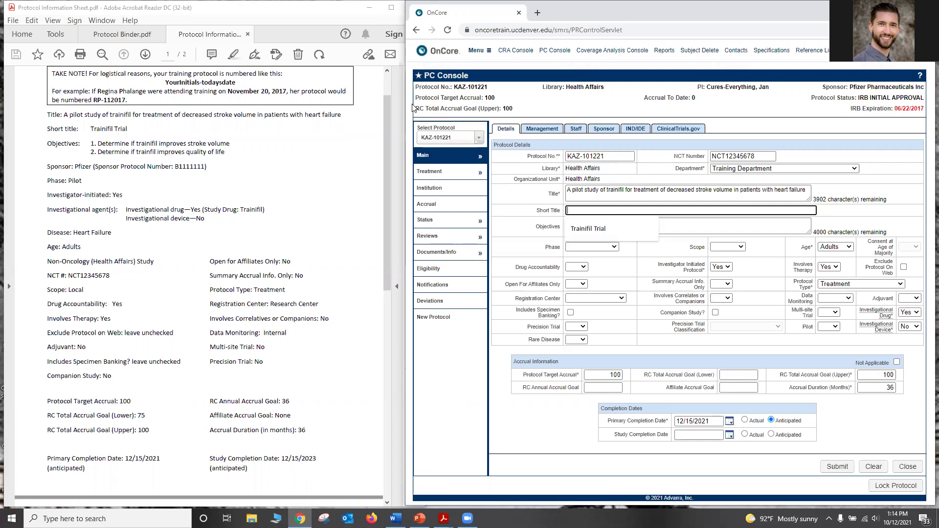
pyautogui.write('Trainifil Trial')
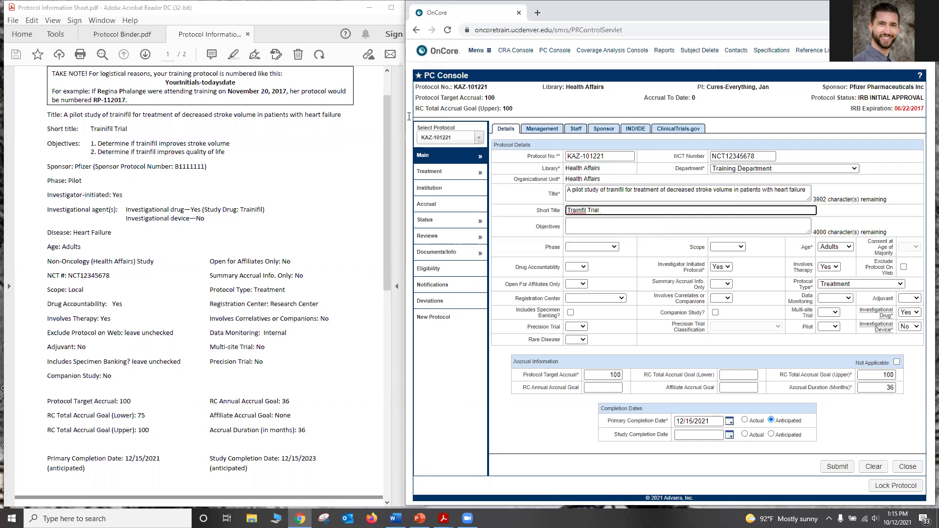
# Step: Enter two objectives on separate lines: "1. Determine if trainifil improves stroke volume" and "2. Determine if trainifil improves quality of life"
pyautogui.click(583, 223)
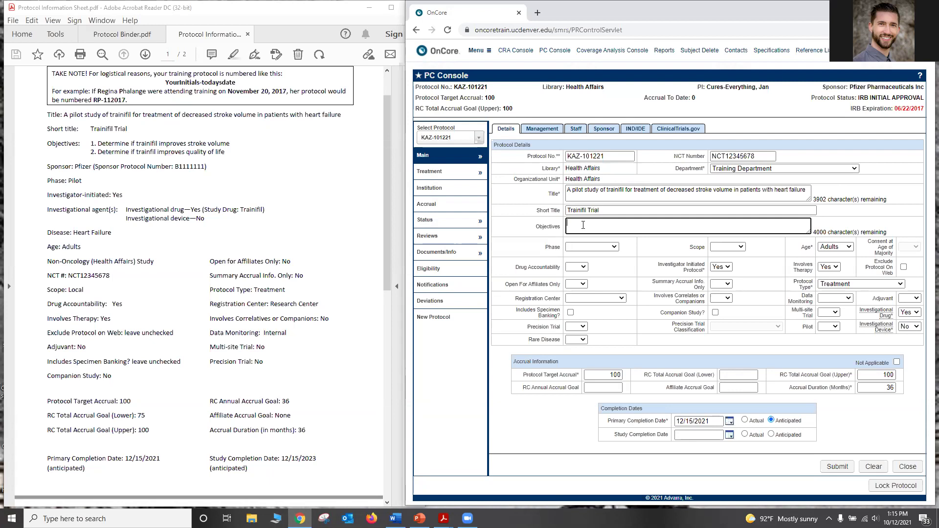
pyautogui.write('1. ')
pyautogui.write('Determine if train')
pyautogui.write('ifil improves')
pyautogui.write(' stroke volume ')
pyautogui.write('2. ')
pyautogui.write('Determine ')
pyautogui.write('if traini')
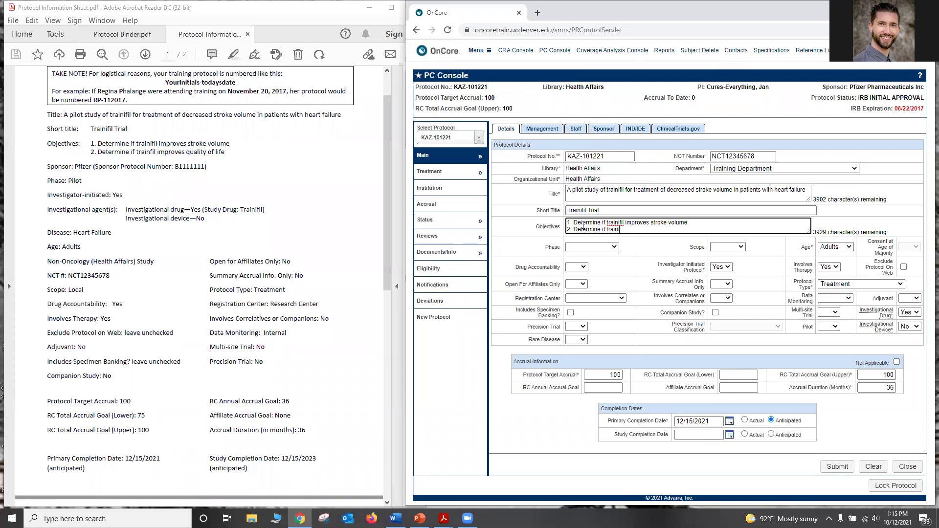
pyautogui.write('fil improves quality of life')
# Step: Set the protocol's Phase to Pilot, Scope to Local and Drug Accountability to Yes
pyautogui.click(591, 247)
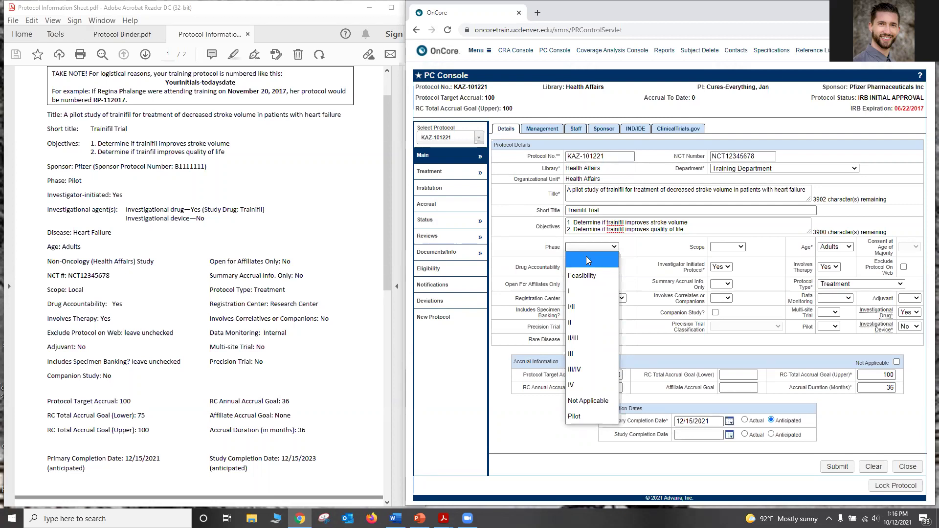
pyautogui.click(583, 417)
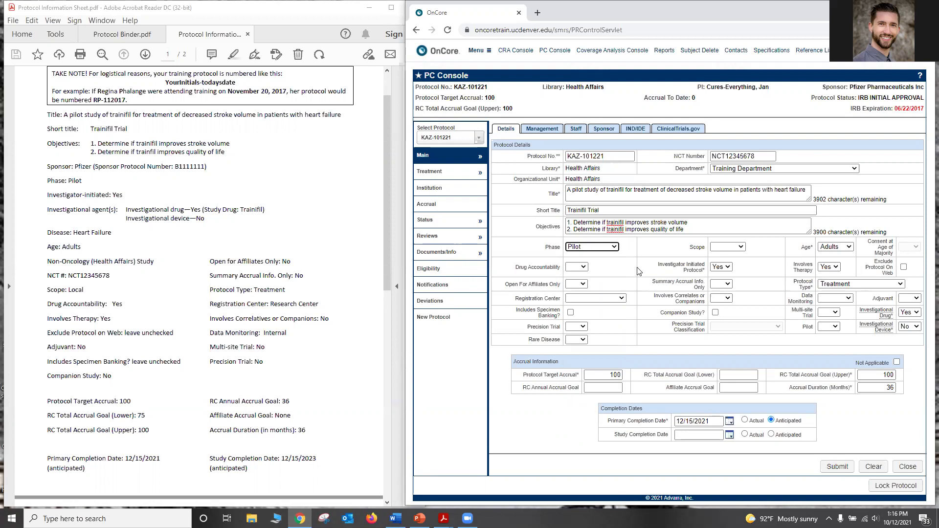
pyautogui.click(740, 248)
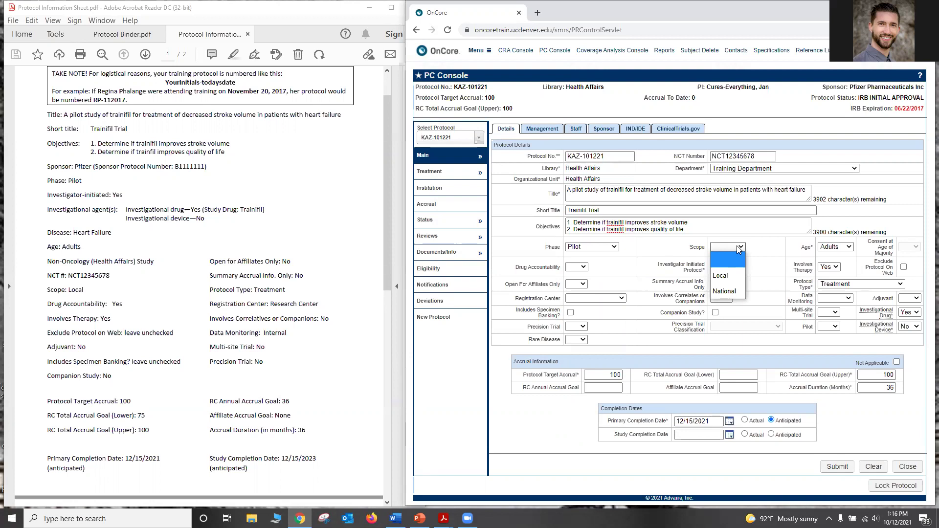
pyautogui.click(733, 276)
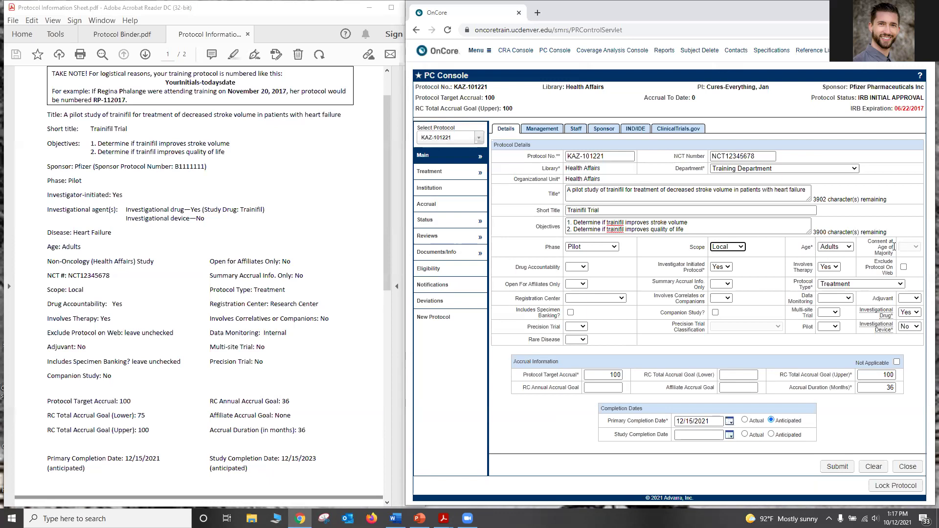
pyautogui.click(583, 268)
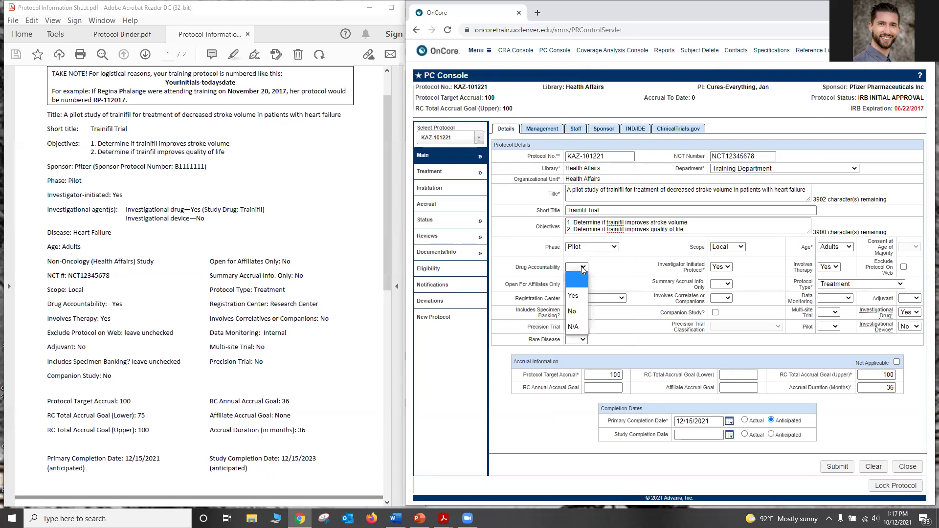
pyautogui.click(577, 295)
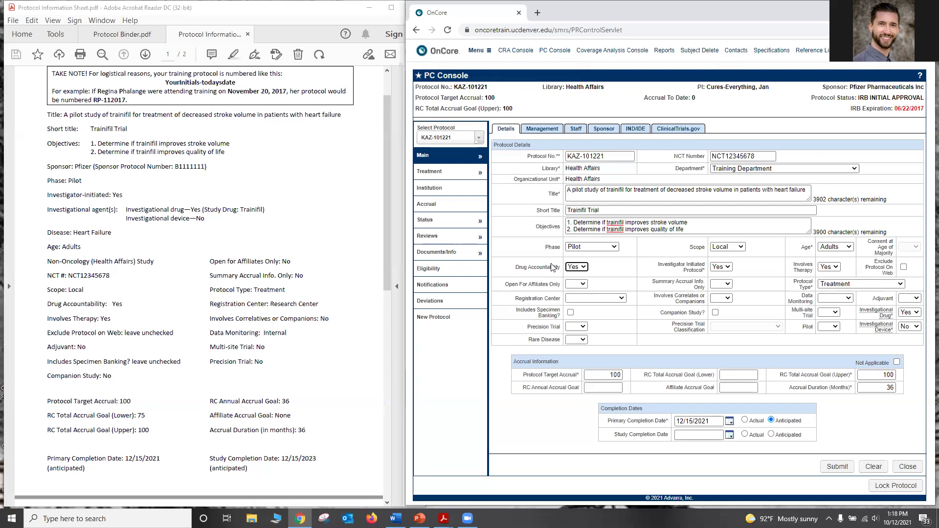
# Step: Set Open For Affiliates Only and Summary Accrual Info. Only to No, and Registration Center to Research Center
pyautogui.click(577, 285)
pyautogui.click(578, 328)
pyautogui.click(721, 284)
pyautogui.click(719, 327)
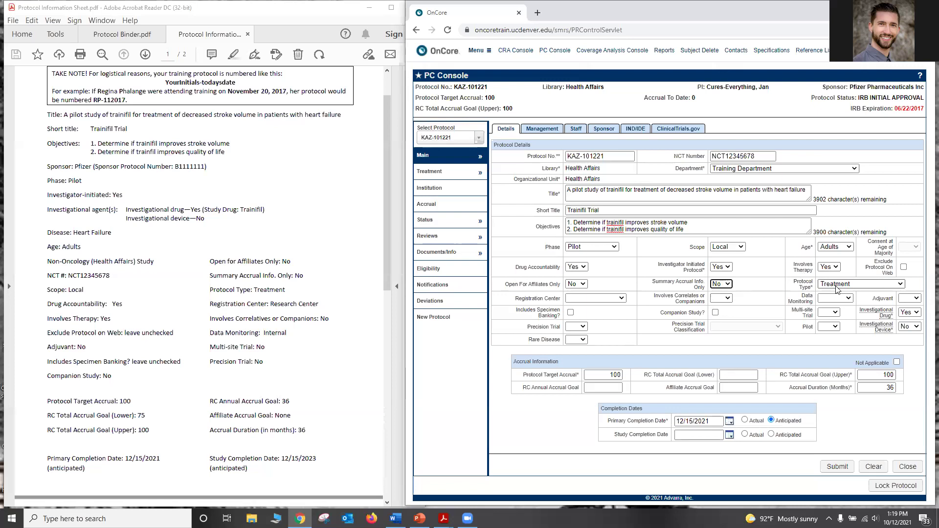
pyautogui.click(601, 299)
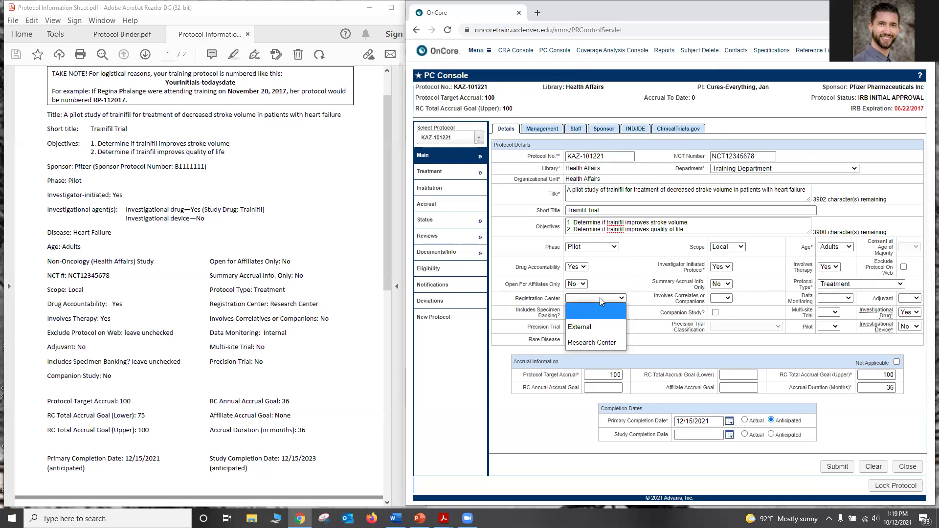
pyautogui.click(595, 343)
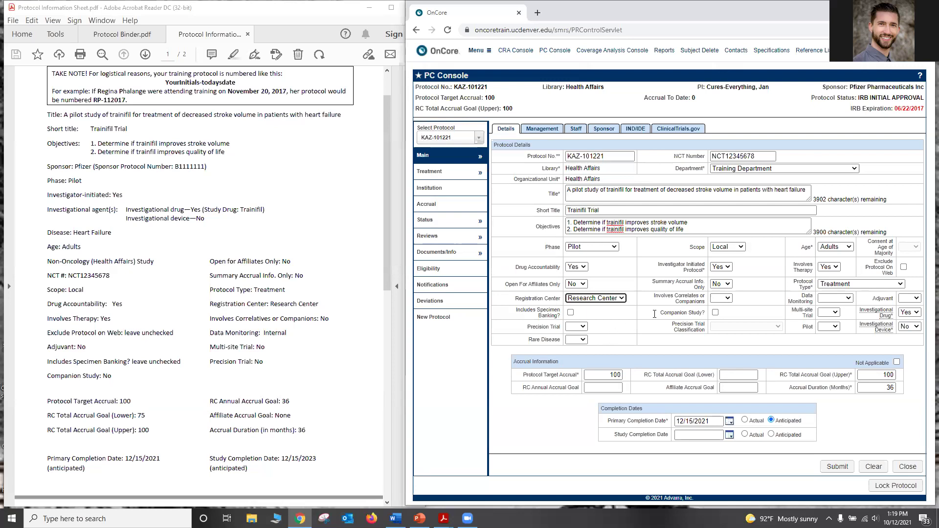
# Step: Set Involves Correlates or Companions to No, Data Monitoring to Internal and Adjuvant to No in the protocol details
pyautogui.click(722, 300)
pyautogui.click(714, 338)
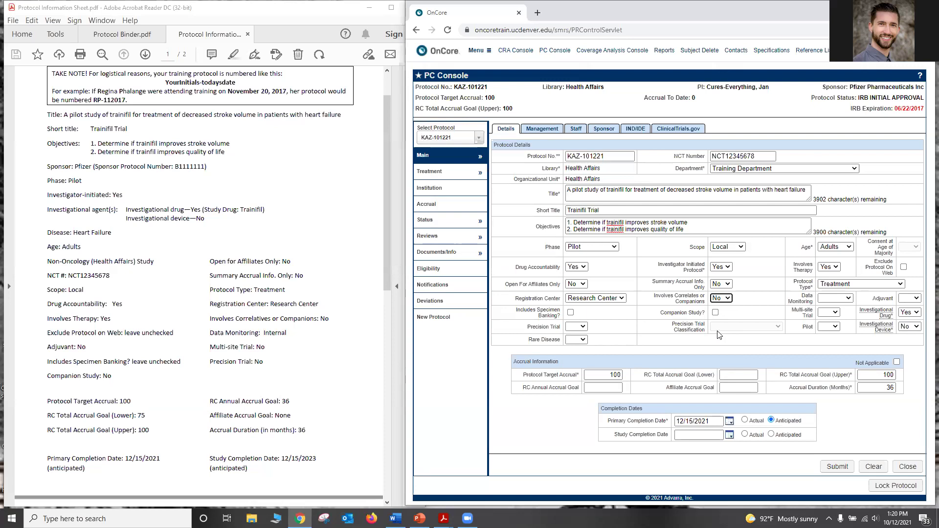
pyautogui.click(849, 298)
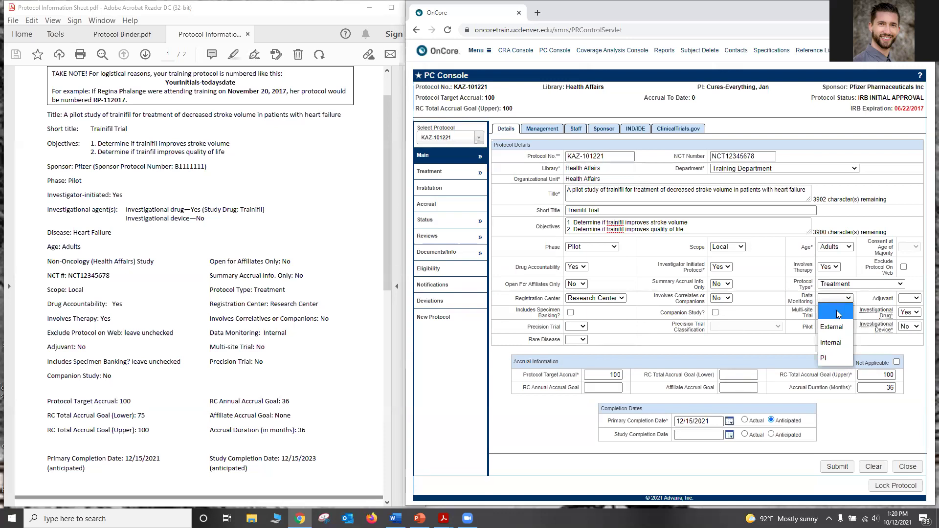
pyautogui.click(835, 341)
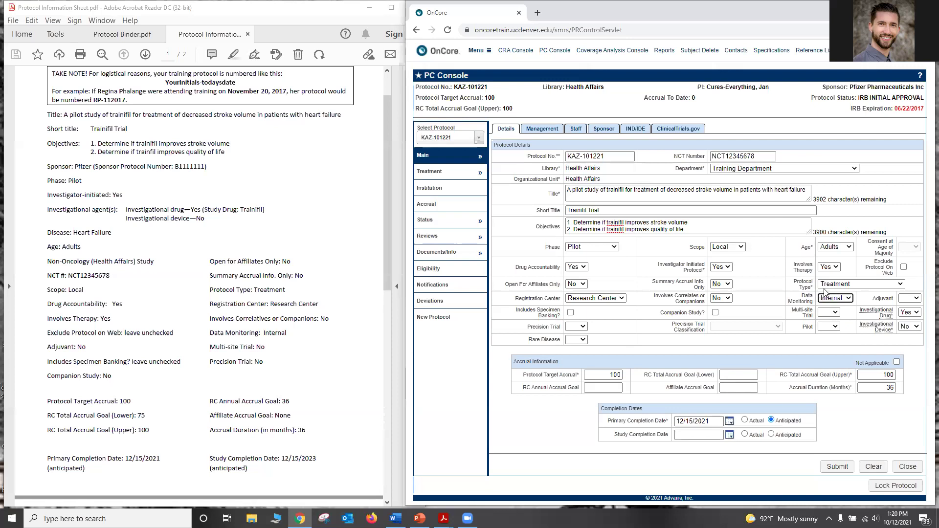
pyautogui.click(911, 302)
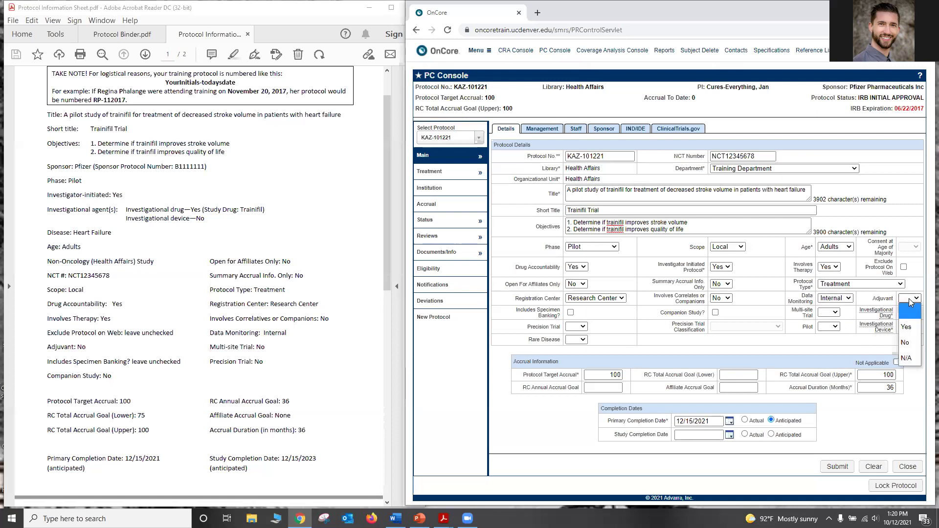
pyautogui.click(905, 343)
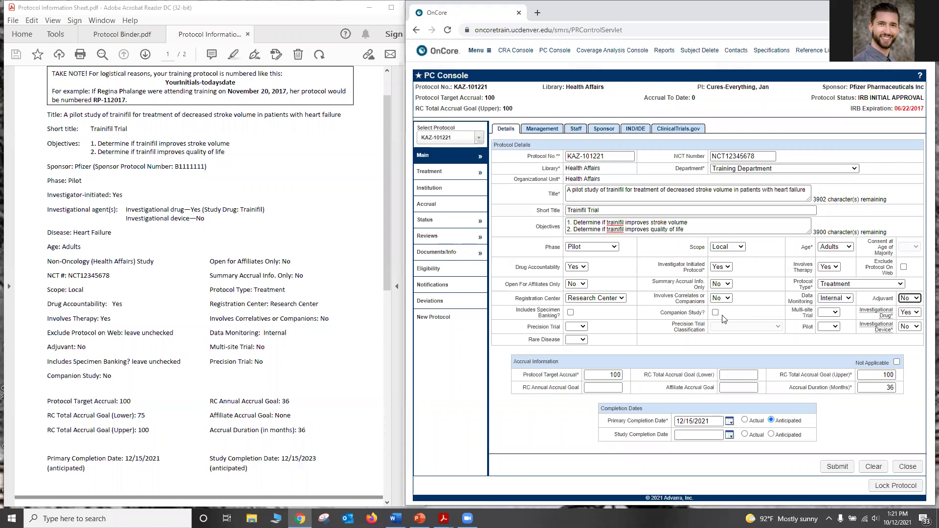
# Step: Set Multi-site Trial and Precision Trial to No, and submit the protocol details
pyautogui.click(834, 315)
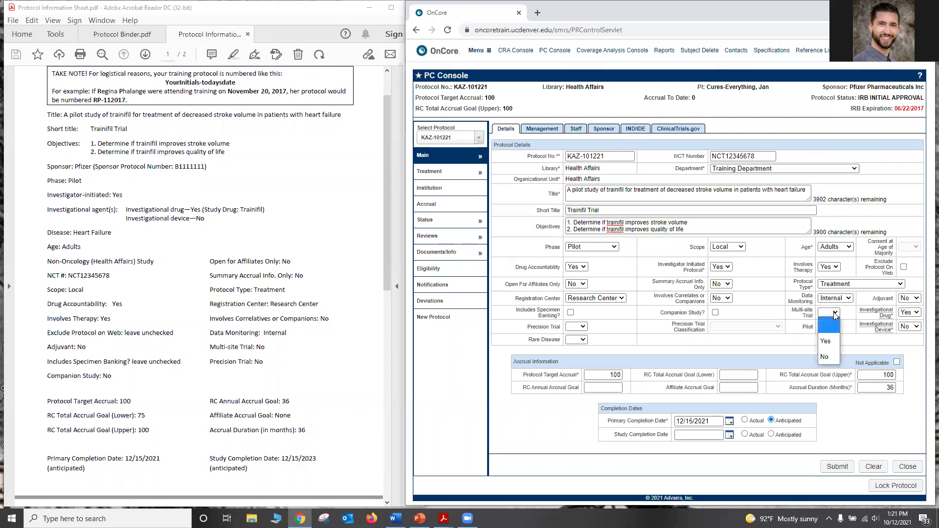
pyautogui.click(828, 357)
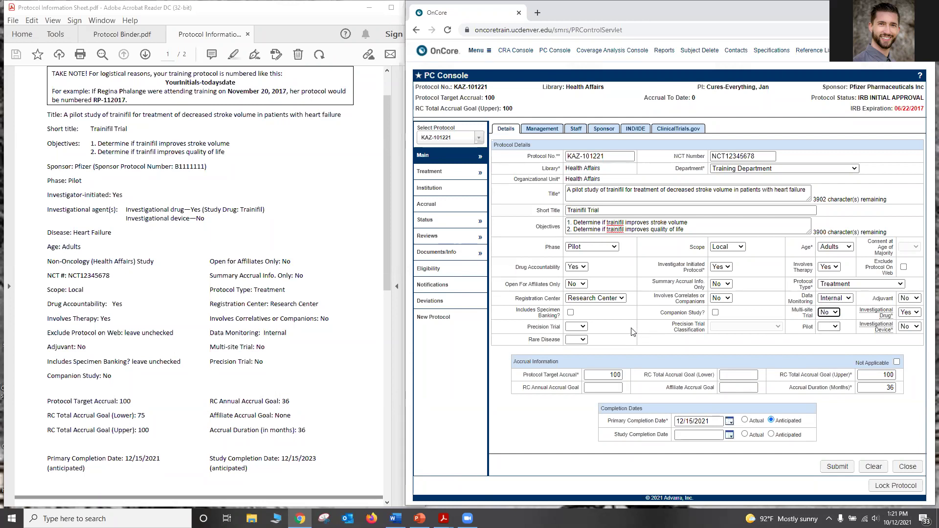
pyautogui.click(577, 329)
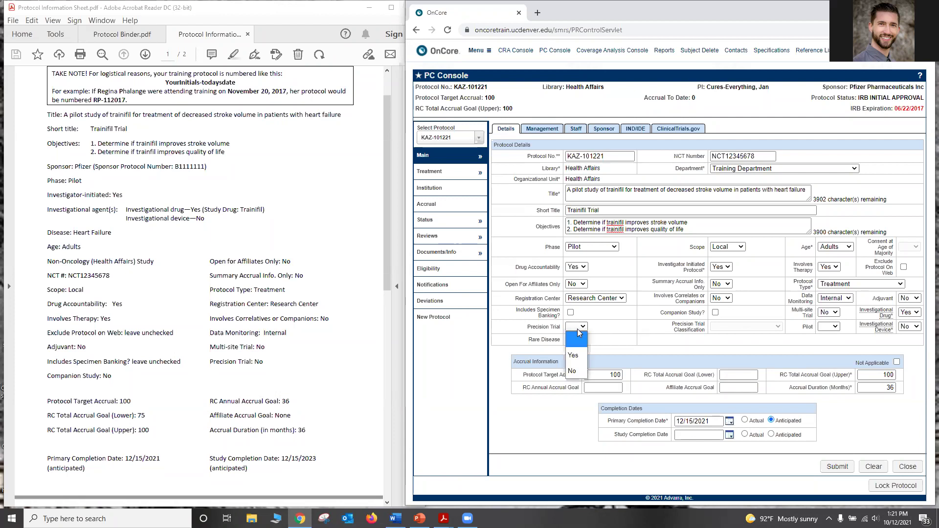
pyautogui.click(571, 369)
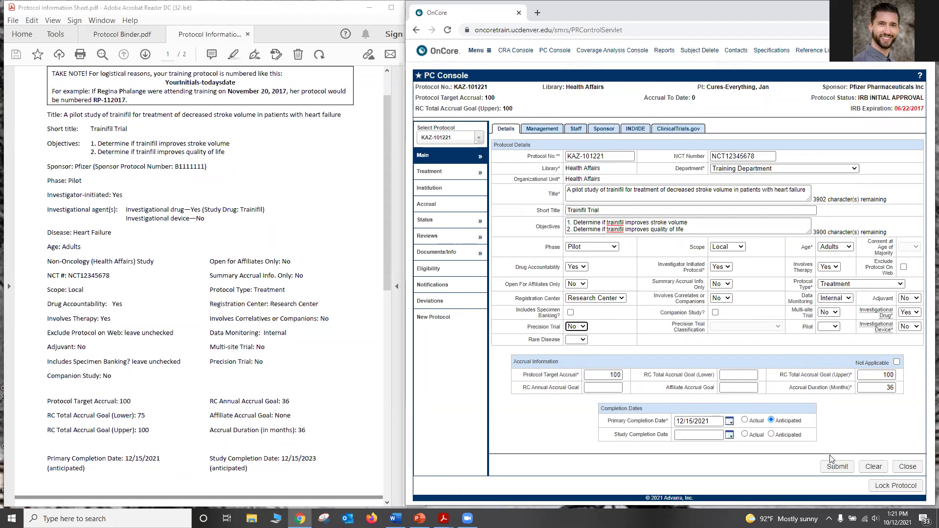
pyautogui.click(835, 469)
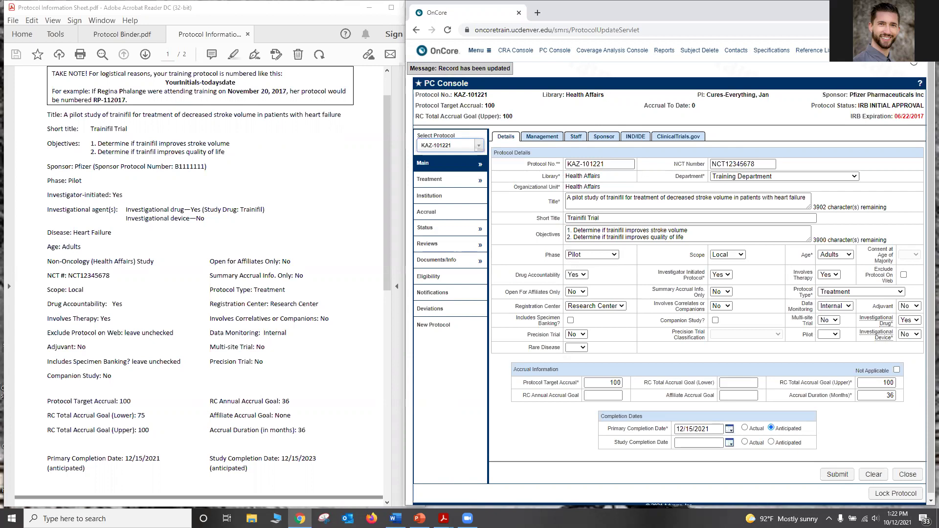
# Step: Open the help page for the PC Console Main Details, review its field definitions, and close it
pyautogui.click(919, 85)
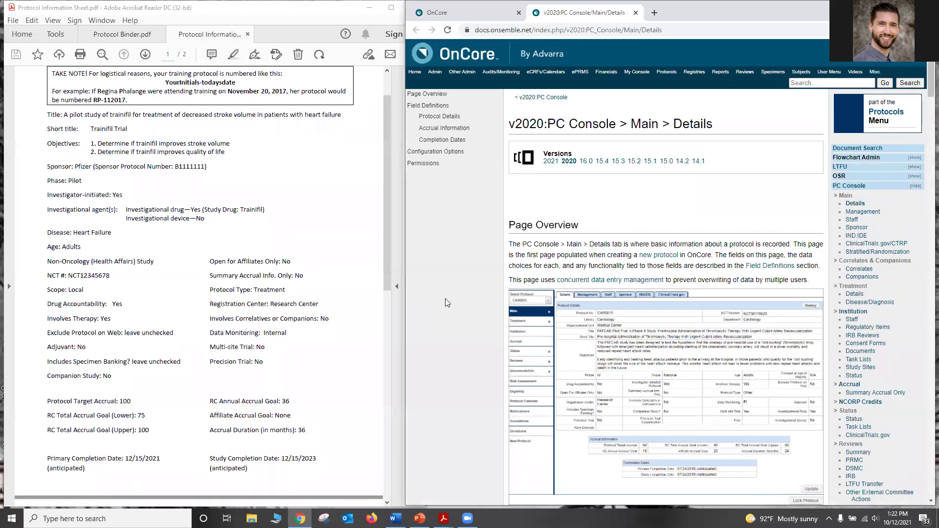
pyautogui.scroll(-2, 451, 323)
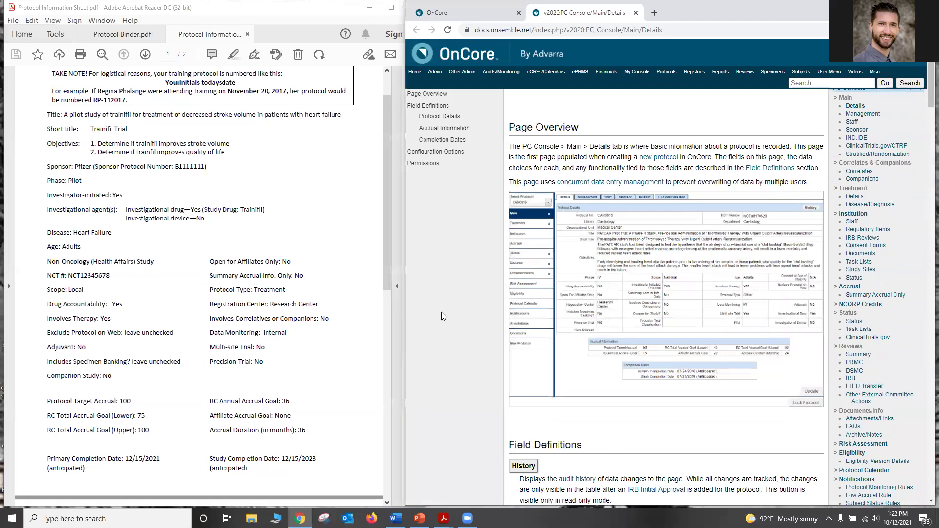
pyautogui.scroll(-3, 442, 317)
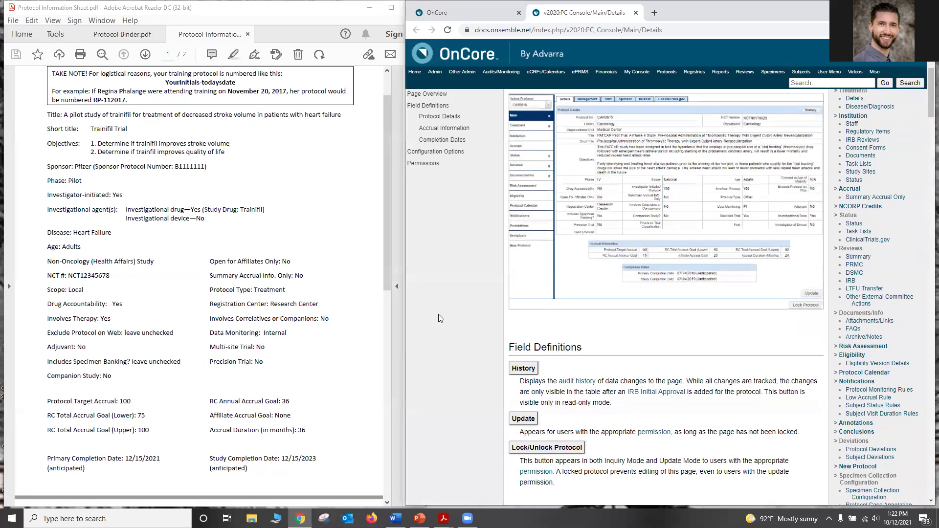
pyautogui.scroll(-2, 438, 314)
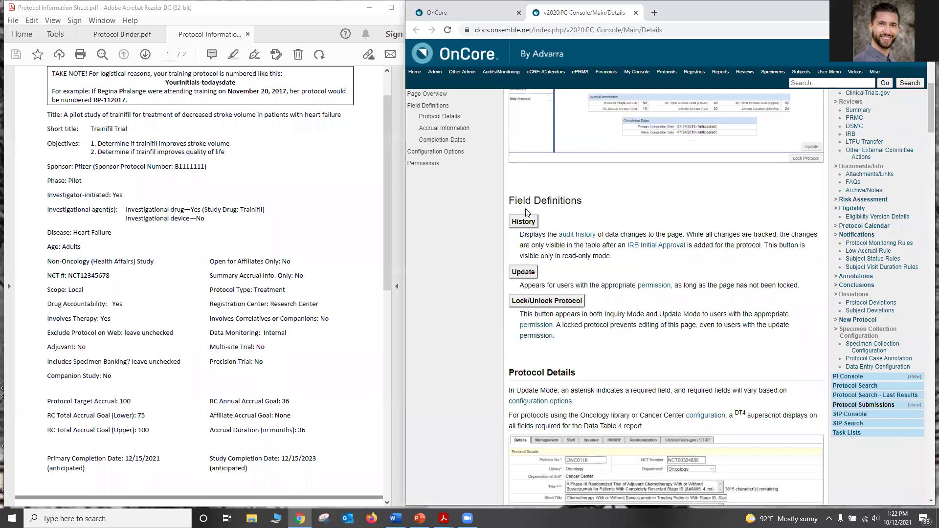
pyautogui.scroll(-3, 486, 364)
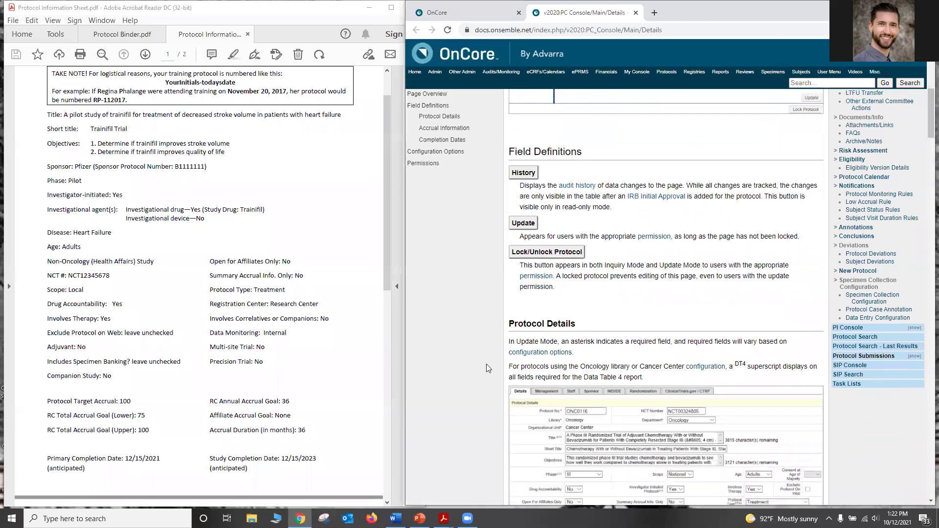
pyautogui.scroll(-6, 486, 358)
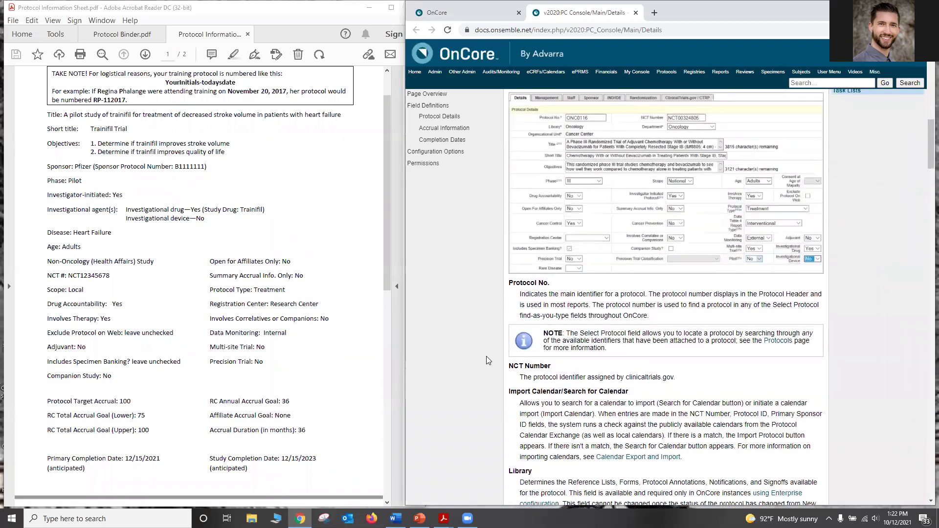
pyautogui.scroll(-2, 486, 357)
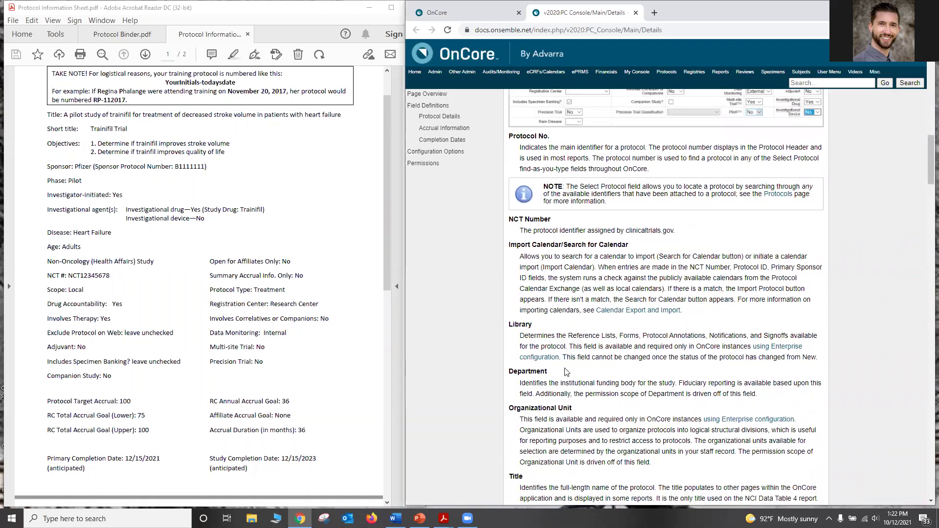
pyautogui.scroll(-1, 560, 377)
pyautogui.scroll(-3, 560, 378)
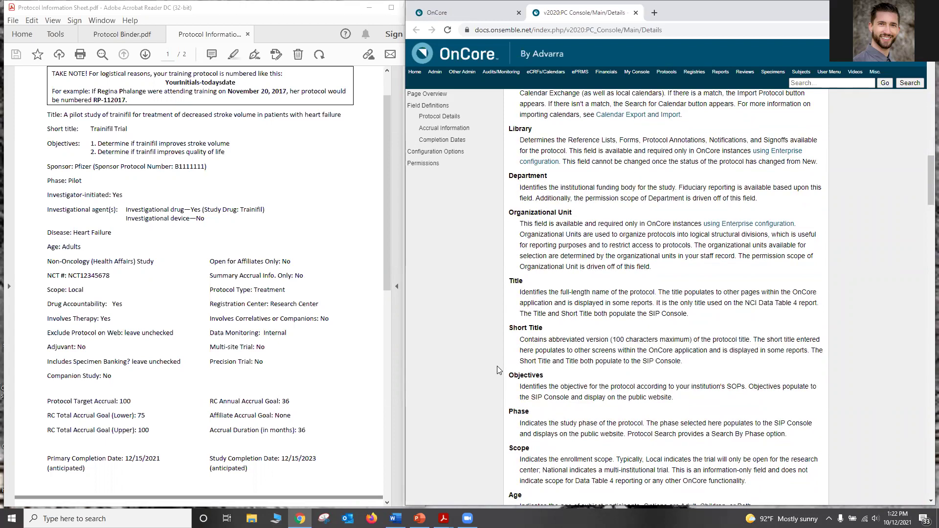
pyautogui.scroll(-3, 497, 370)
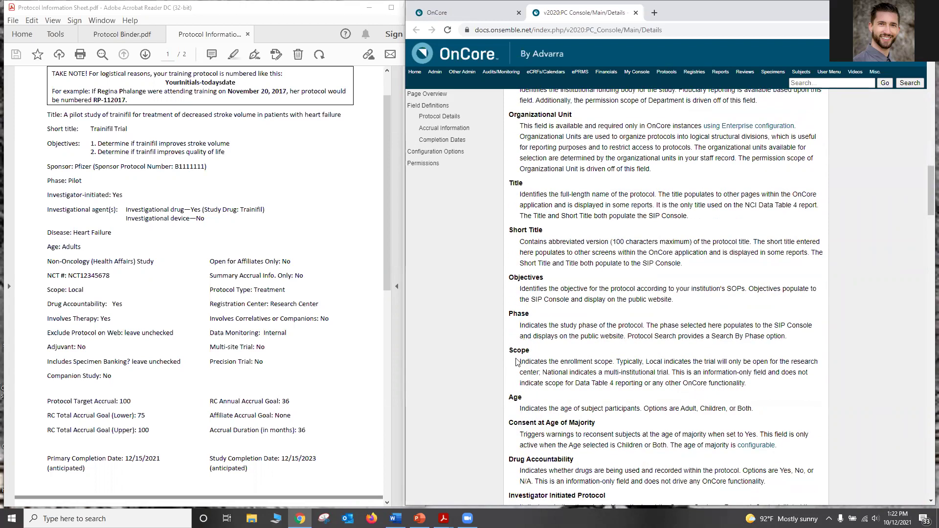
pyautogui.scroll(-1, 501, 383)
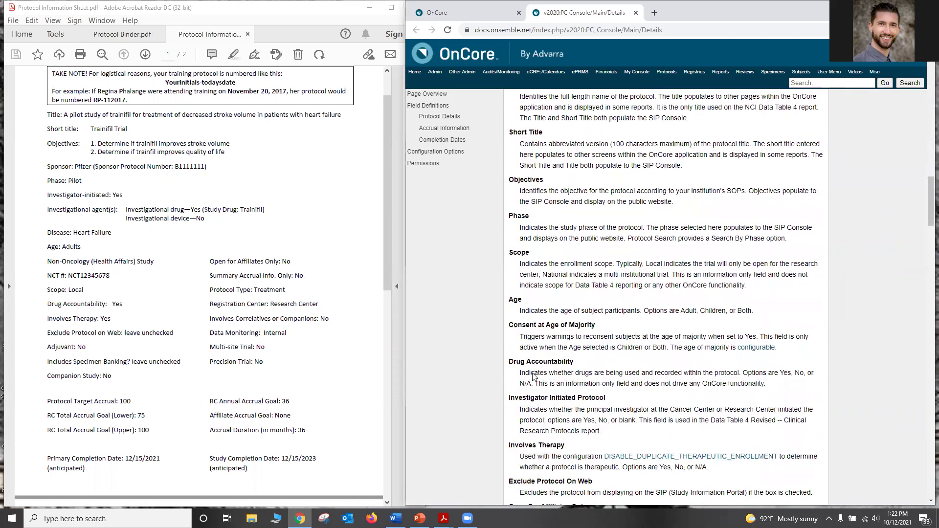
pyautogui.scroll(-2, 473, 379)
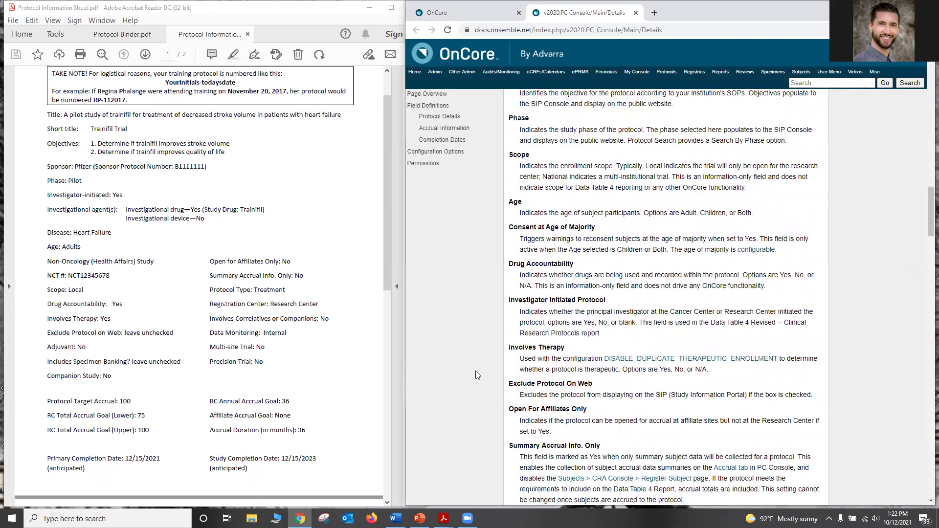
pyautogui.scroll(-3, 489, 389)
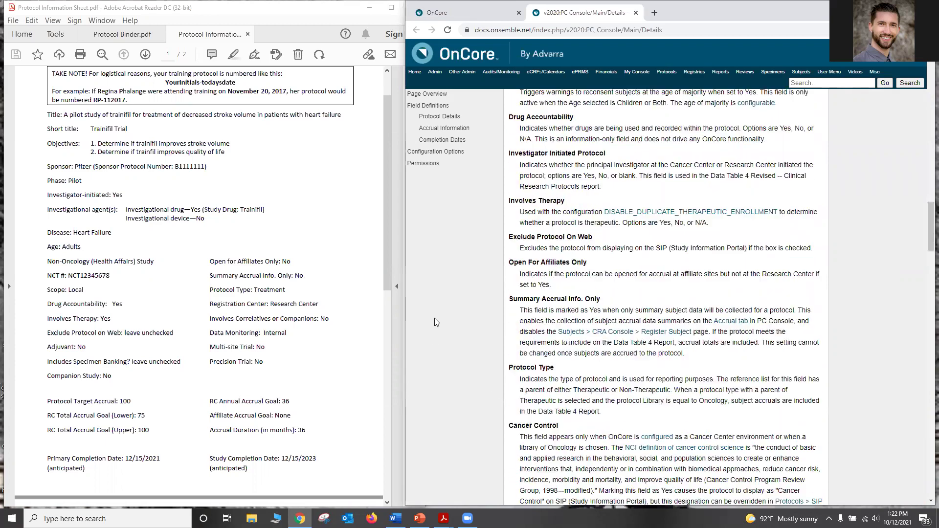
pyautogui.scroll(8, 453, 325)
pyautogui.scroll(10, 454, 324)
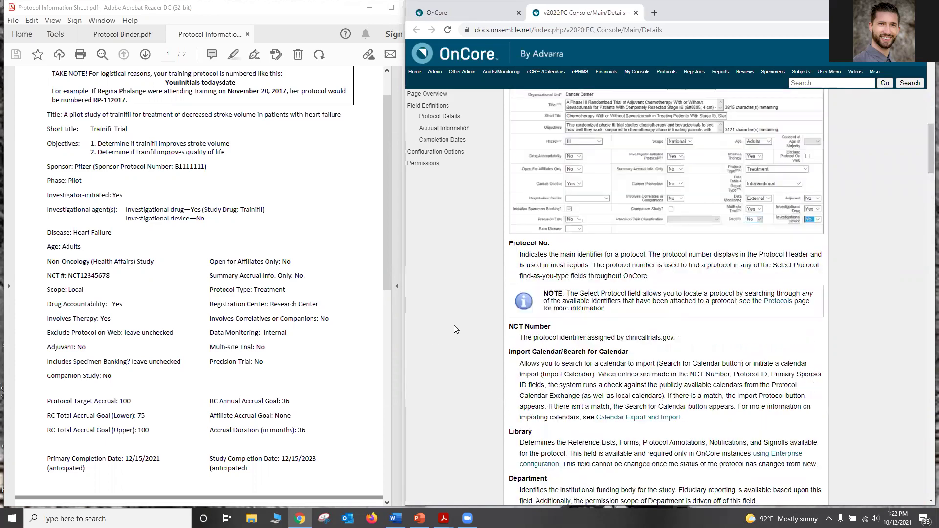
pyautogui.scroll(2, 453, 328)
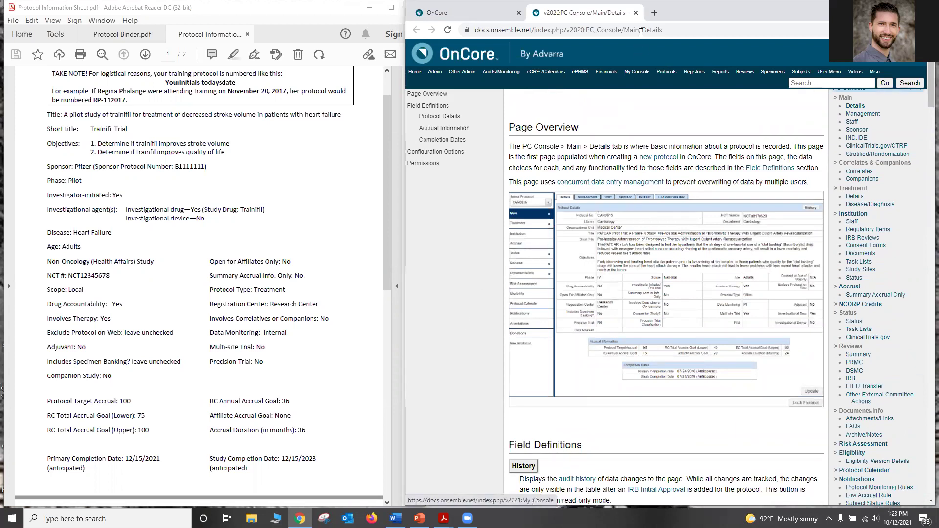
pyautogui.click(636, 13)
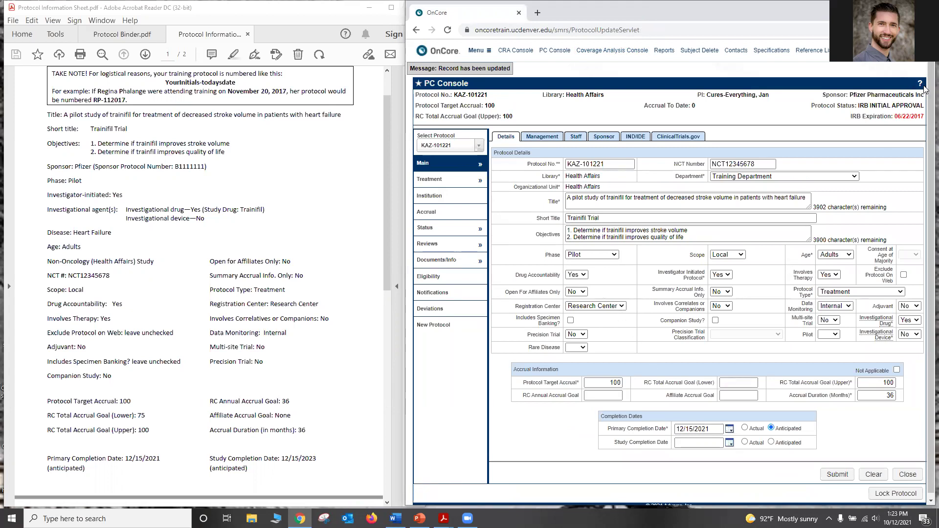
# Step: Enter 12/15/2023 as the Study Completion Date, mark it as Anticipated, and submit the protocol details
pyautogui.scroll(-1, 473, 318)
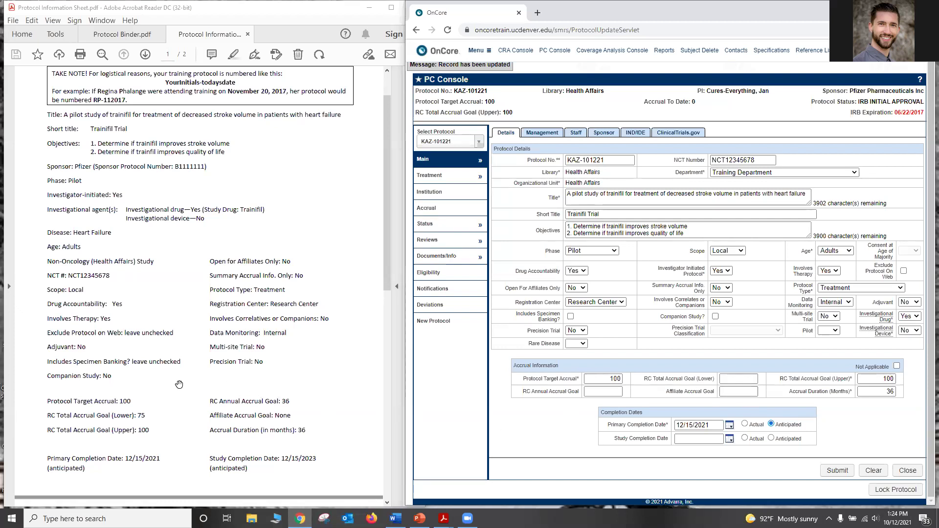
pyautogui.scroll(-5, 156, 420)
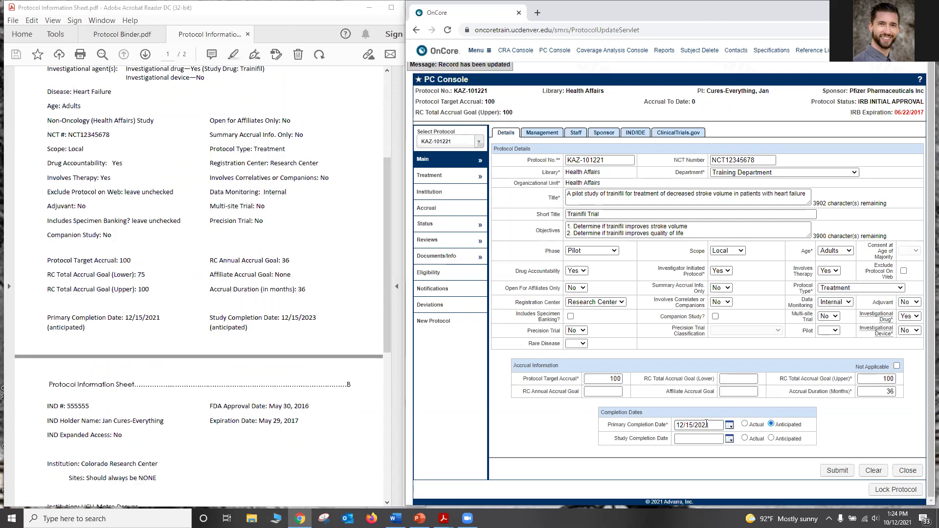
pyautogui.click(686, 440)
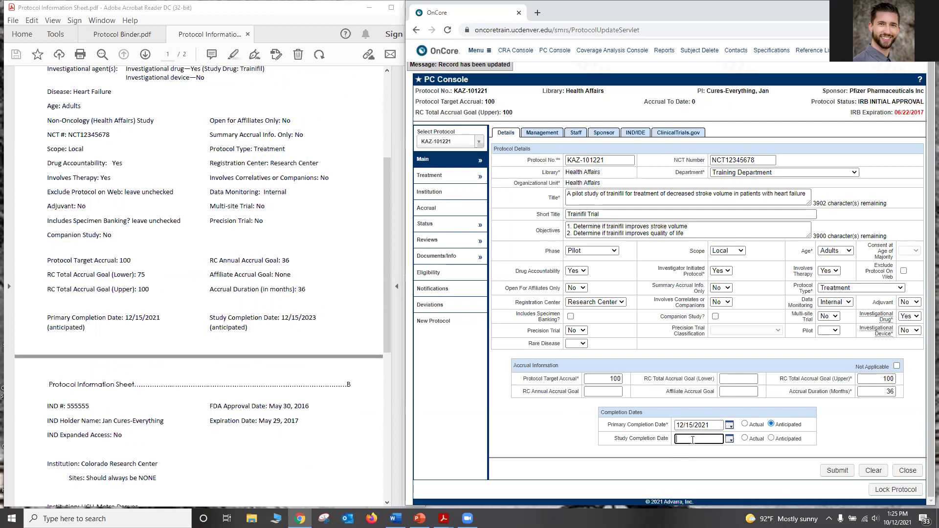
pyautogui.write('12152023')
pyautogui.click(771, 438)
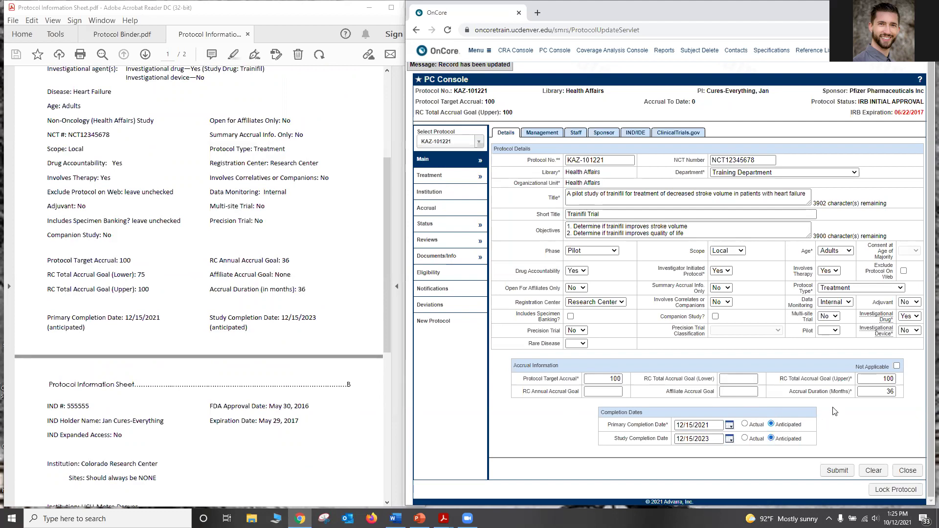
pyautogui.click(834, 470)
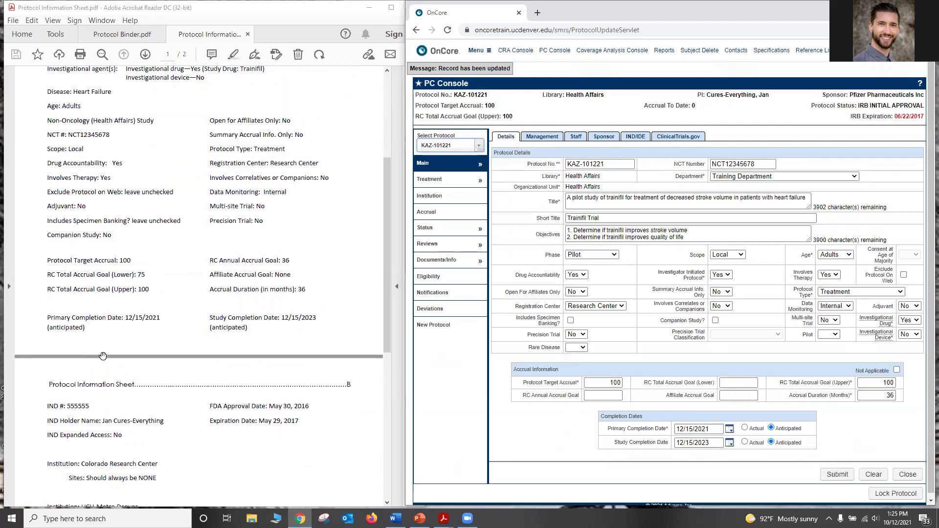
# Step: Switch to Protocol Binder.pdf in Acrobat Reader and examine the instructions for confirming accrual information and completing the Management and Staff details
pyautogui.scroll(-4, 103, 357)
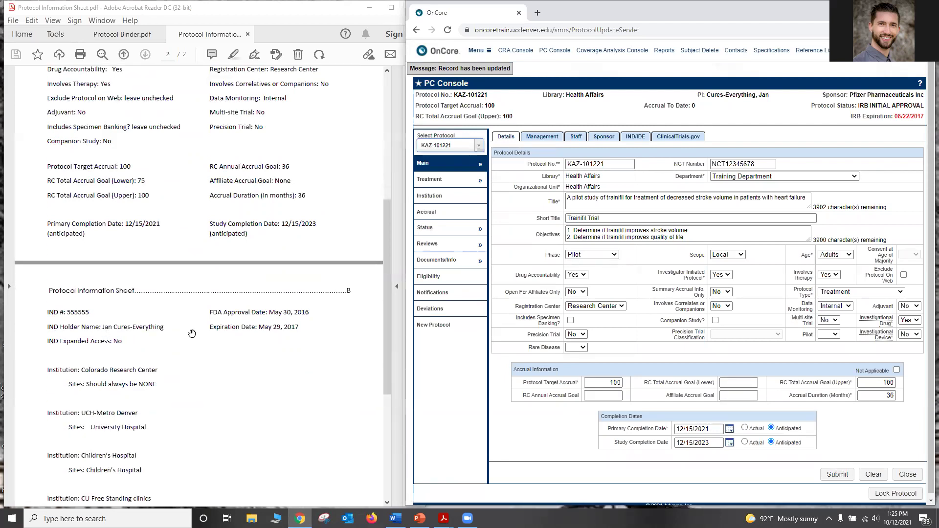
pyautogui.click(126, 37)
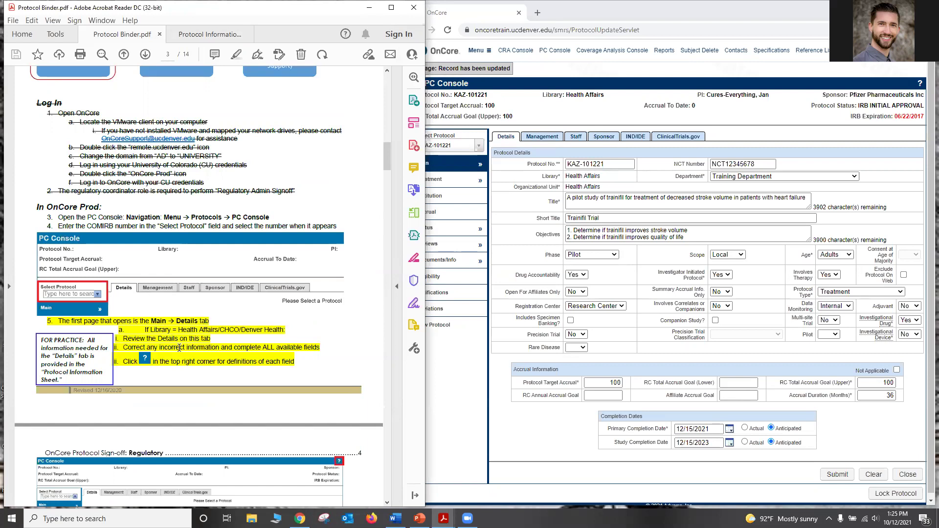
pyautogui.scroll(-5, 161, 362)
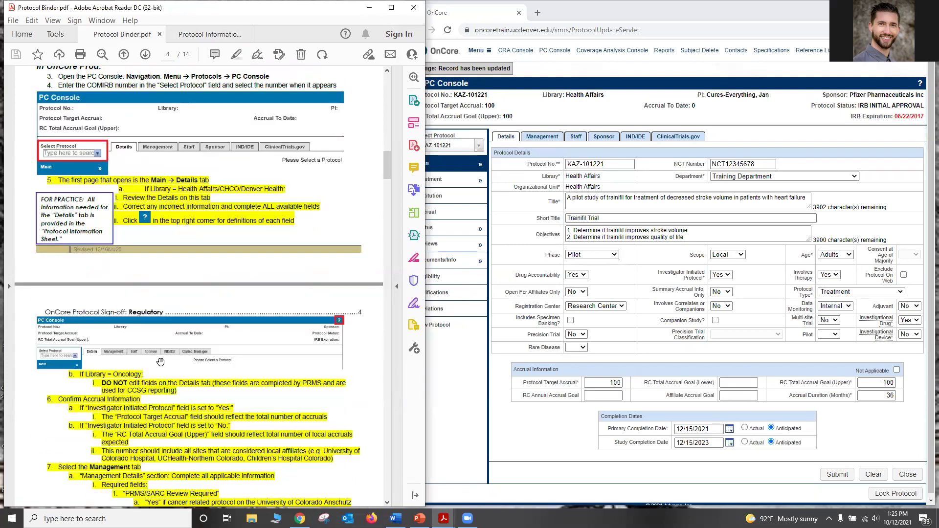
pyautogui.scroll(-4, 161, 362)
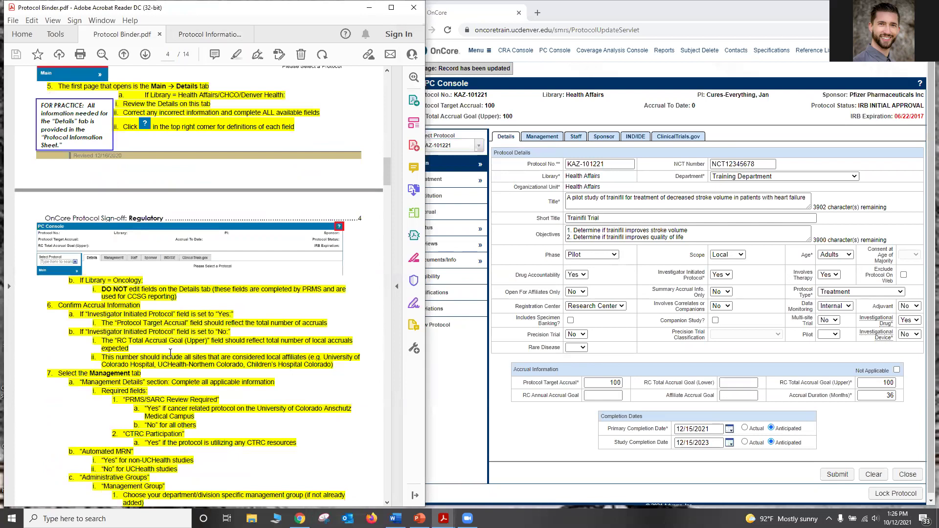
pyautogui.scroll(-8, 170, 352)
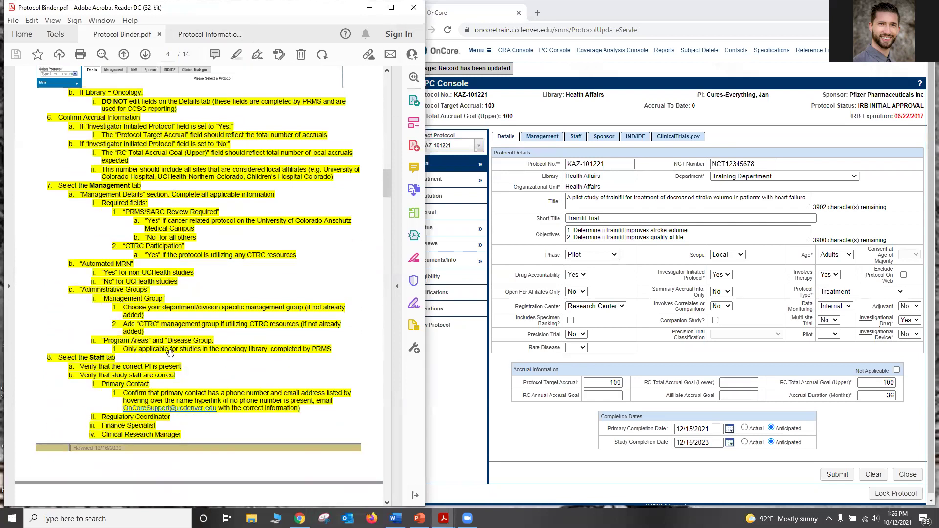
# Step: Examine the Protocol Binder's instructions for completing the Management, Staff and IND/IDE details
pyautogui.scroll(-2, 171, 352)
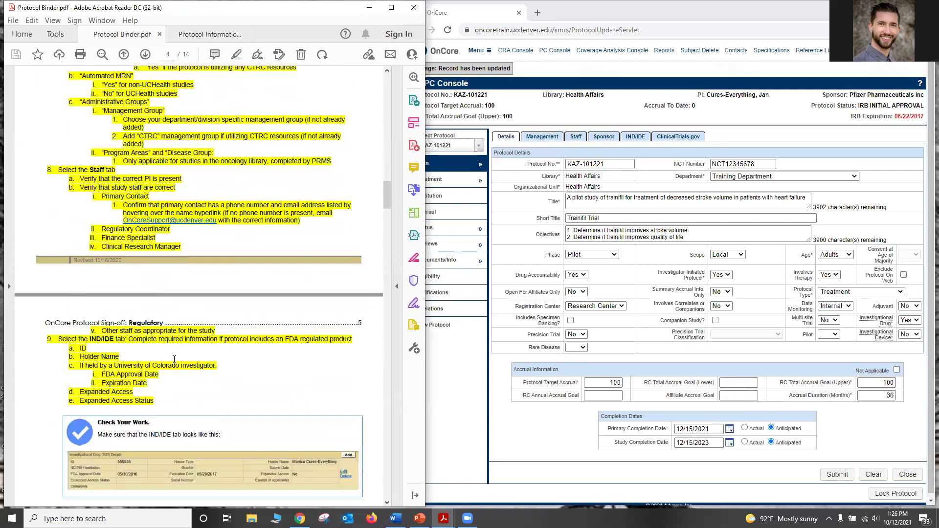
pyautogui.scroll(1, 205, 374)
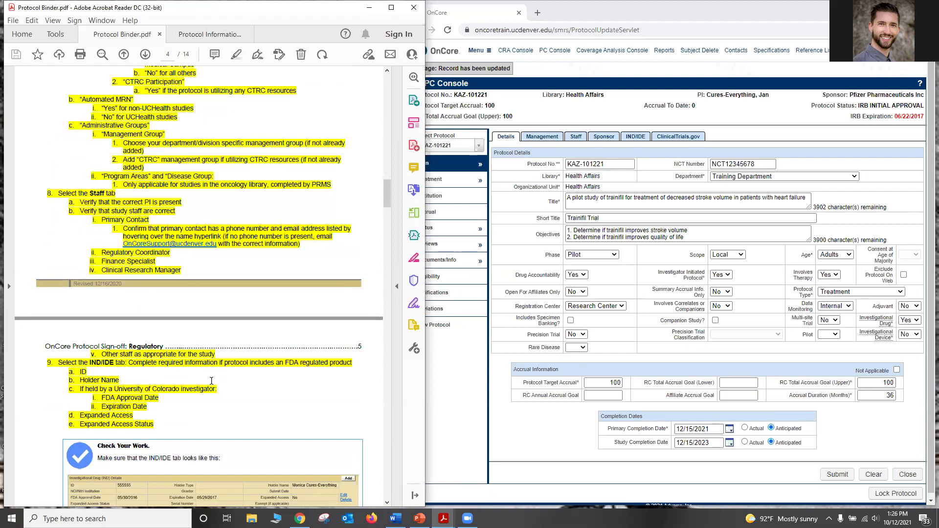
pyautogui.scroll(-3, 211, 381)
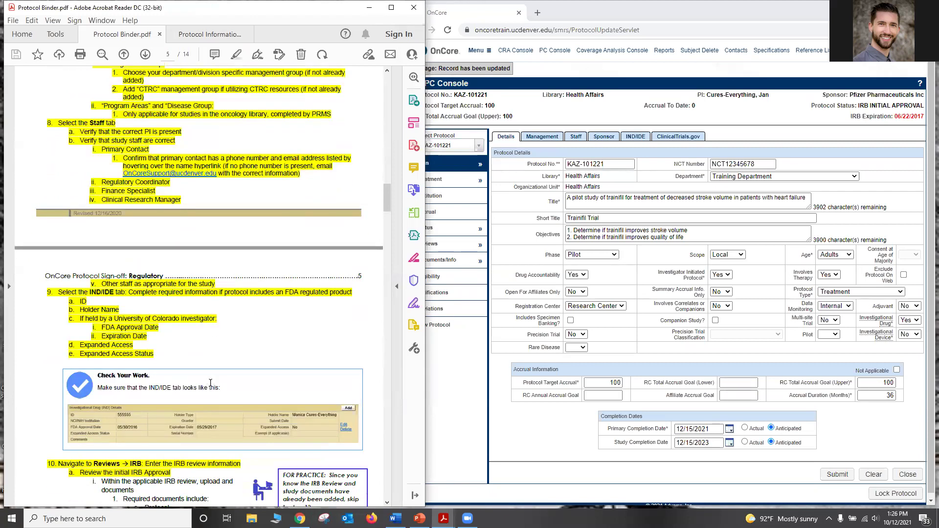
pyautogui.scroll(9, 211, 382)
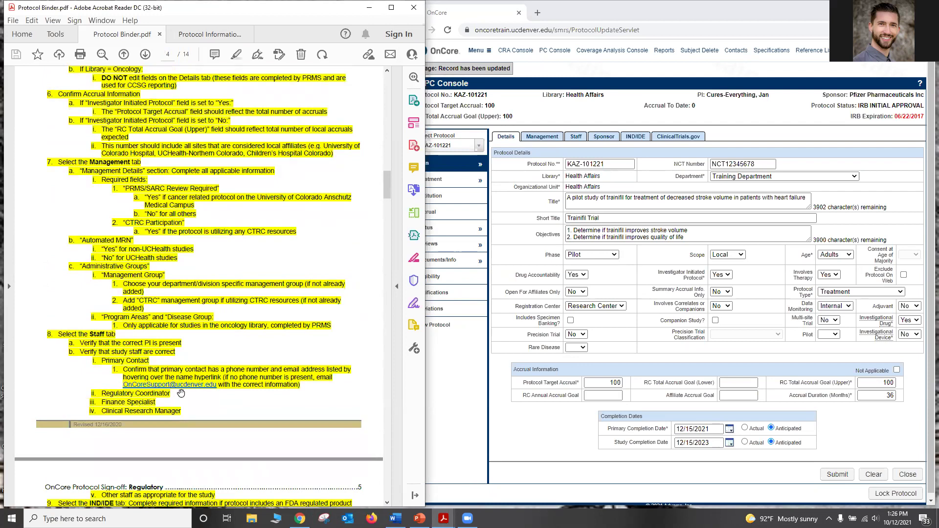
# Step: Open the protocol's Management details in OnCore, review the fields and the Generate MRN options, and submit the details
pyautogui.click(615, 247)
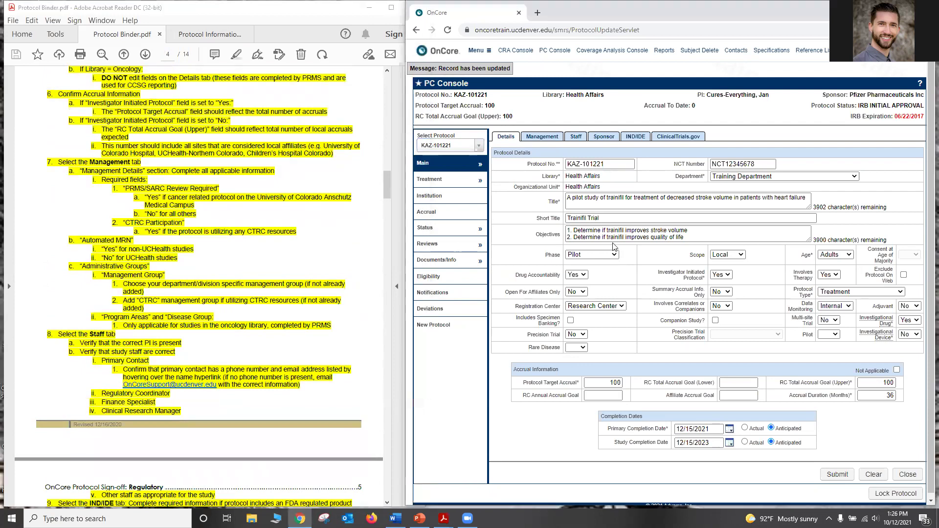
pyautogui.click(542, 141)
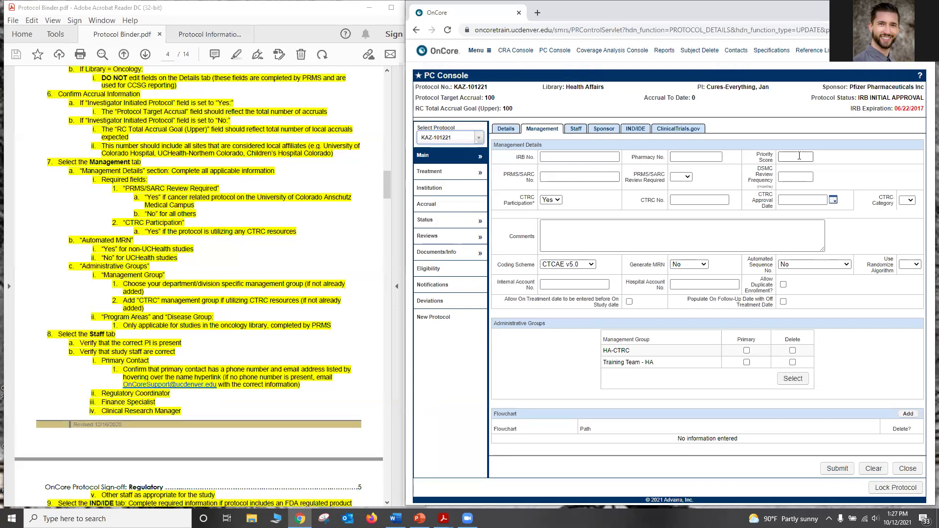
pyautogui.click(580, 176)
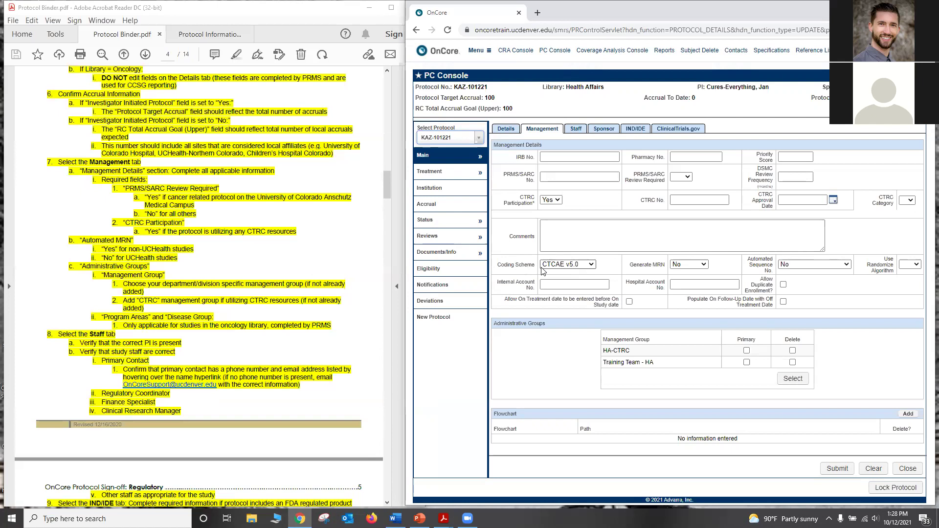
pyautogui.click(696, 269)
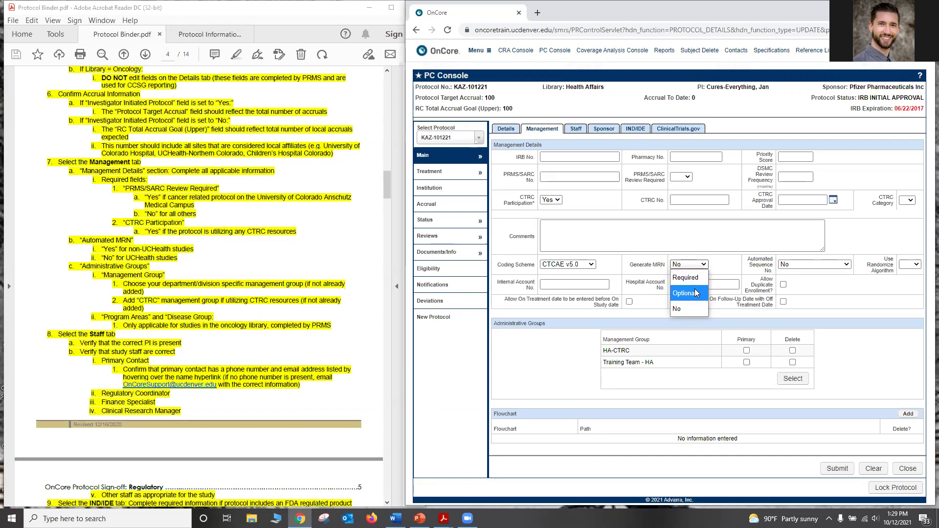
pyautogui.click(729, 261)
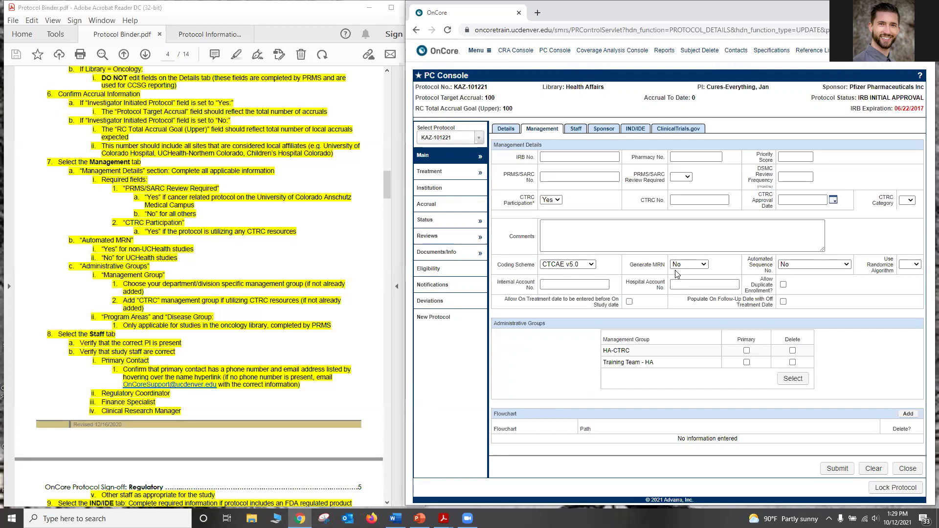
pyautogui.click(695, 268)
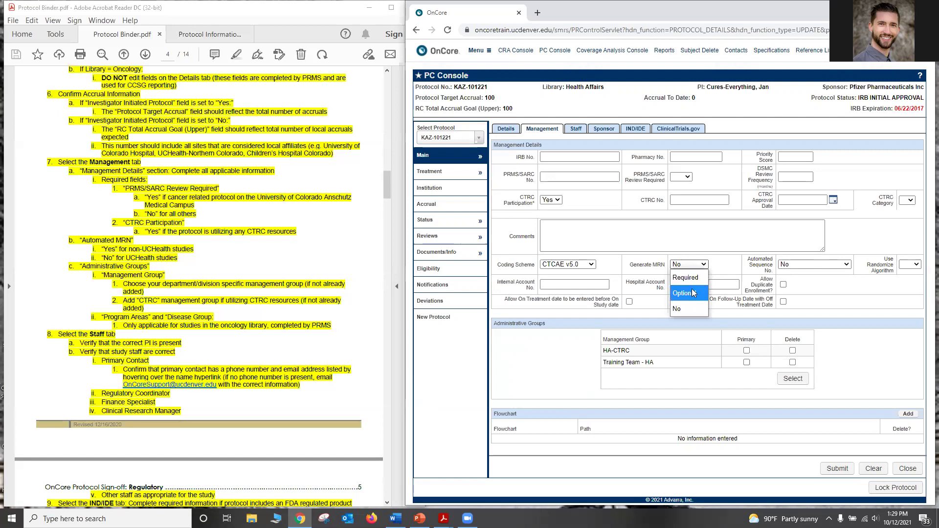
pyautogui.click(727, 270)
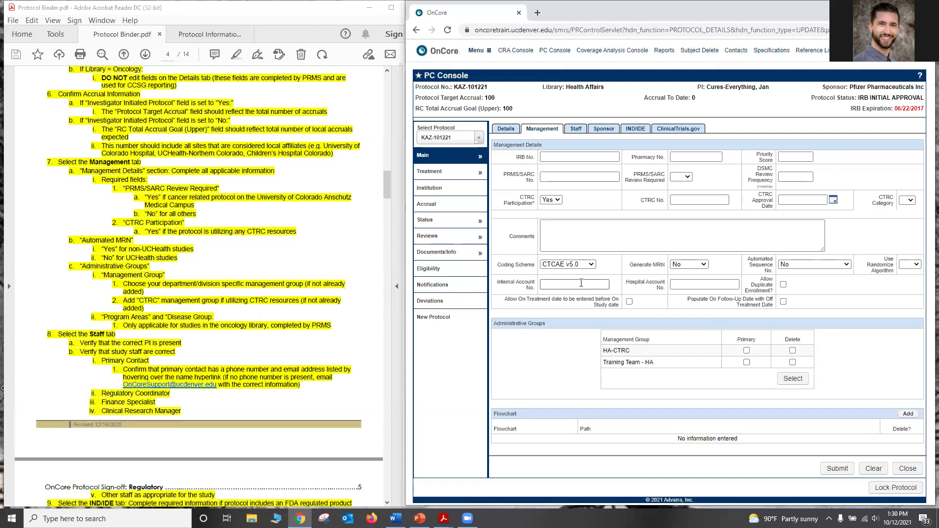
pyautogui.click(696, 284)
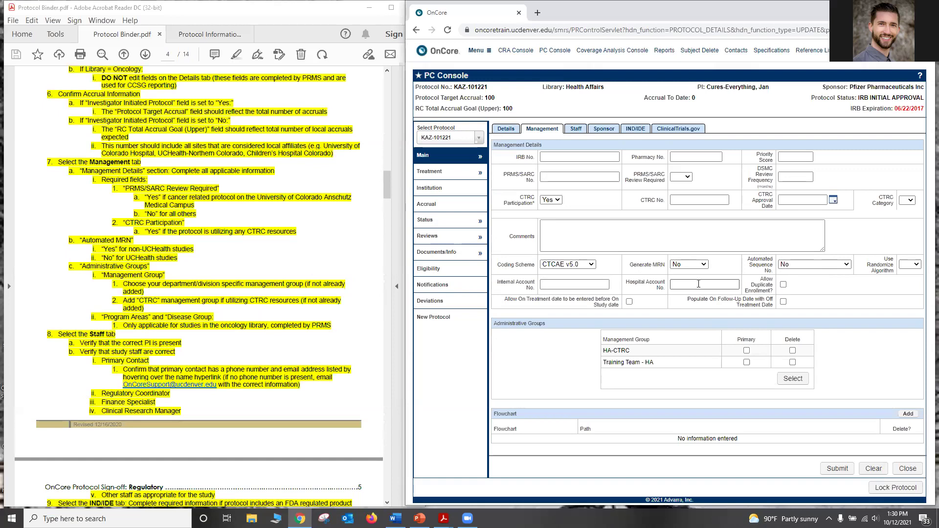
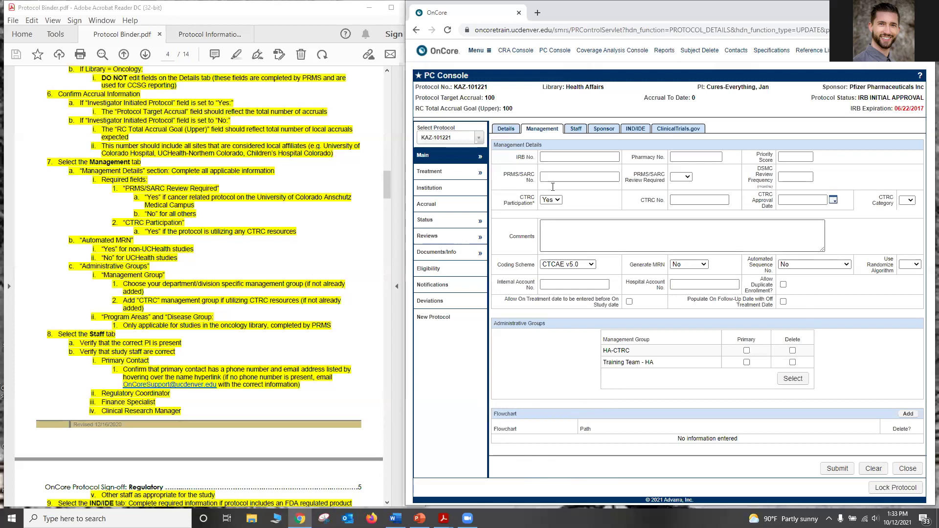
pyautogui.click(826, 470)
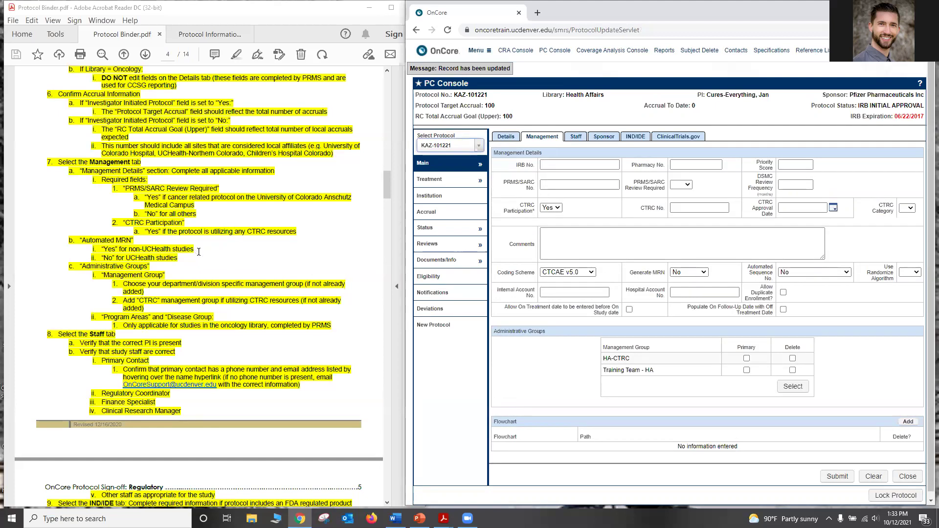
# Step: Read the binder's Staff instructions, open the protocol's Staff list, and check the primary contact's phone number and email address
pyautogui.scroll(-1, 202, 256)
pyautogui.scroll(-5, 201, 256)
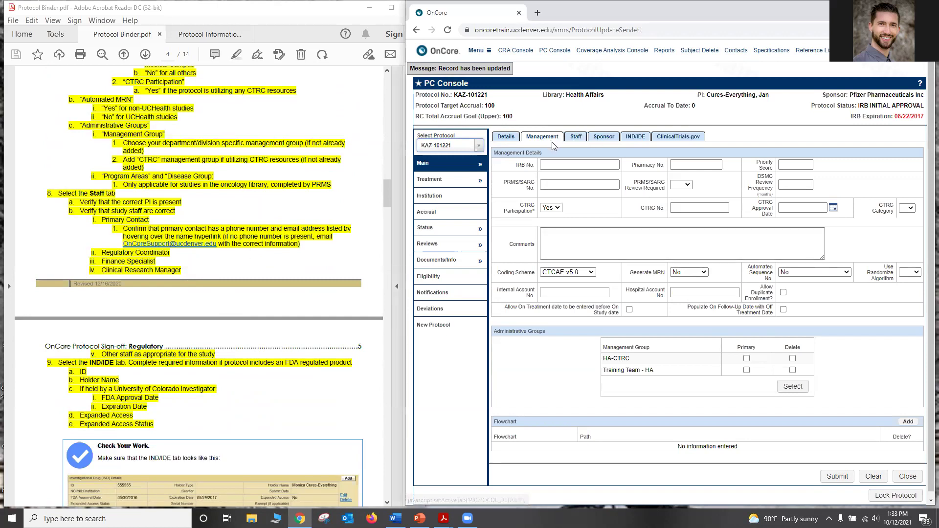
pyautogui.click(579, 141)
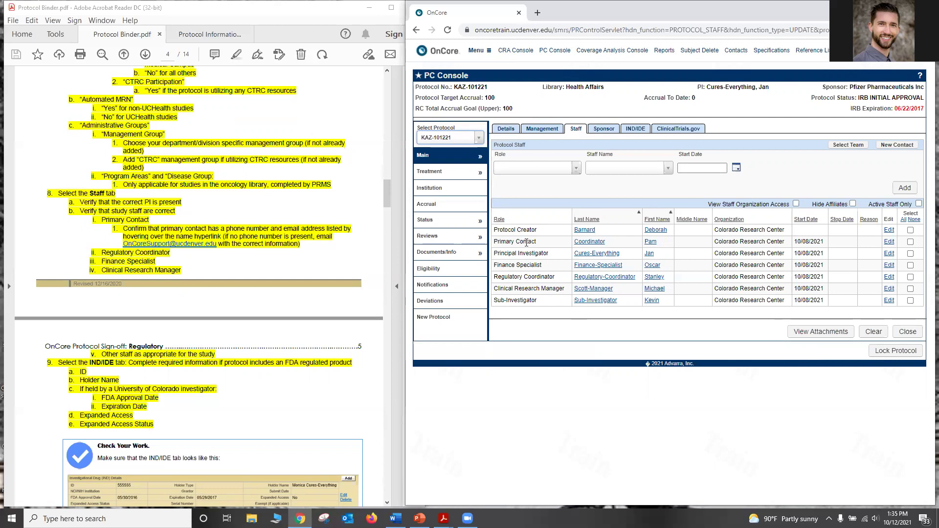
pyautogui.moveTo(596, 245)
# Step: Look up the study team of protocol 01-XXXX, select all its members, and cancel without adding them
pyautogui.click(848, 146)
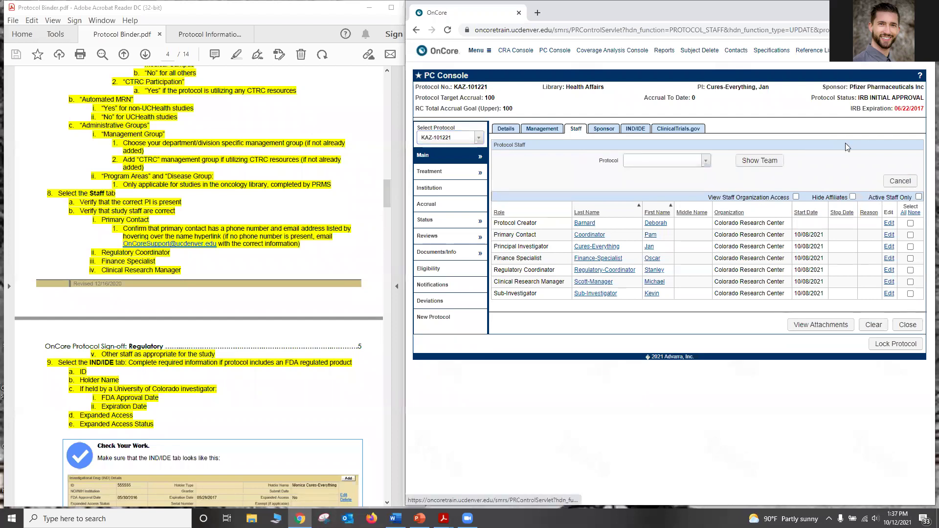
pyautogui.click(679, 162)
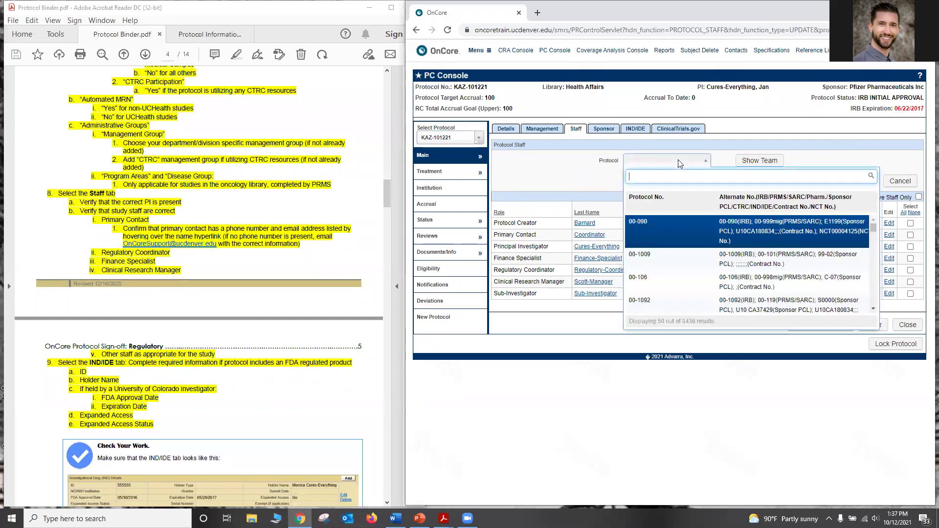
pyautogui.write('01')
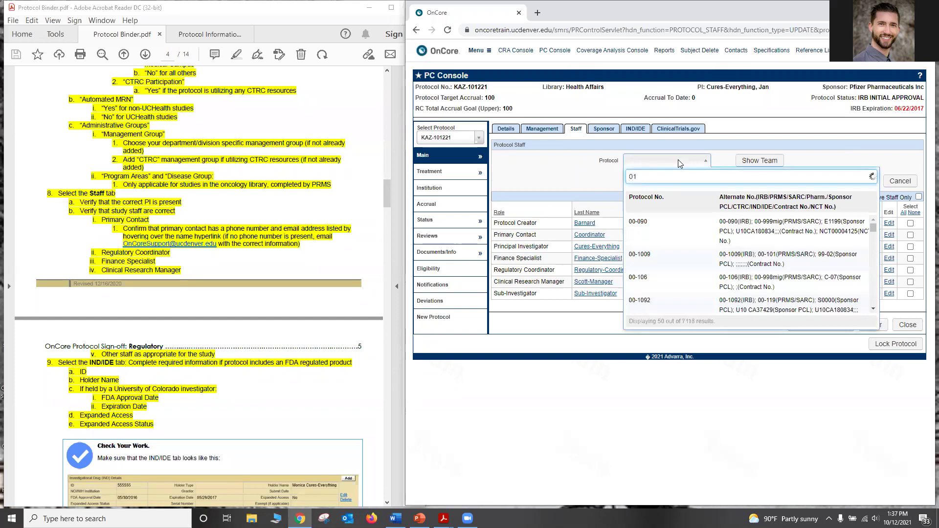
pyautogui.write('-xxxx')
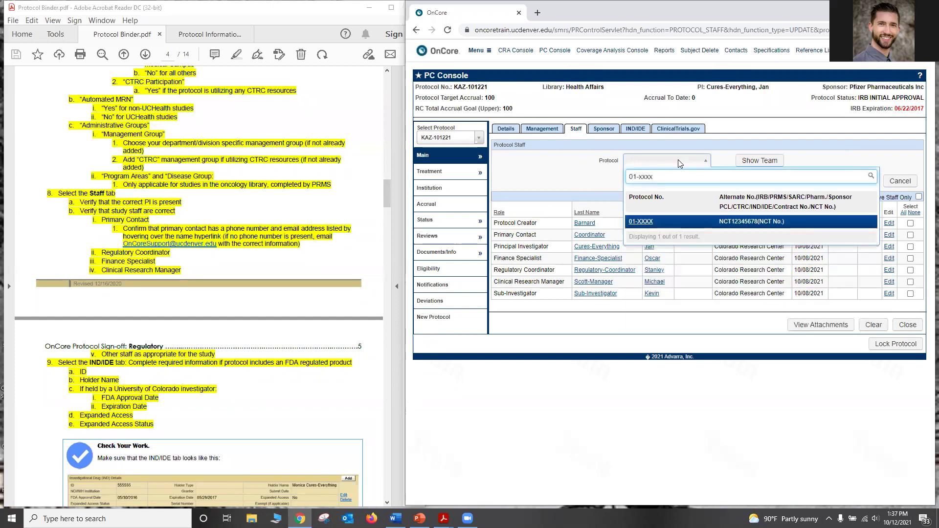
pyautogui.click(651, 223)
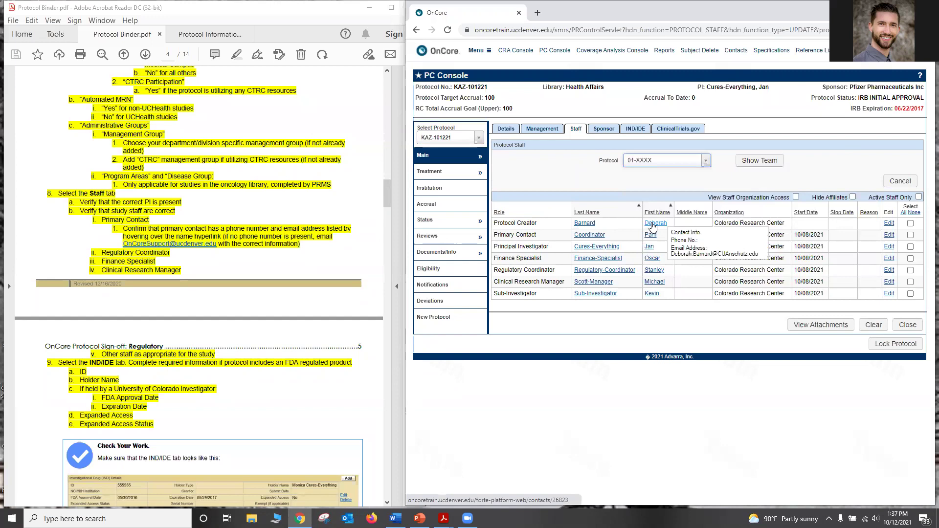
pyautogui.click(755, 167)
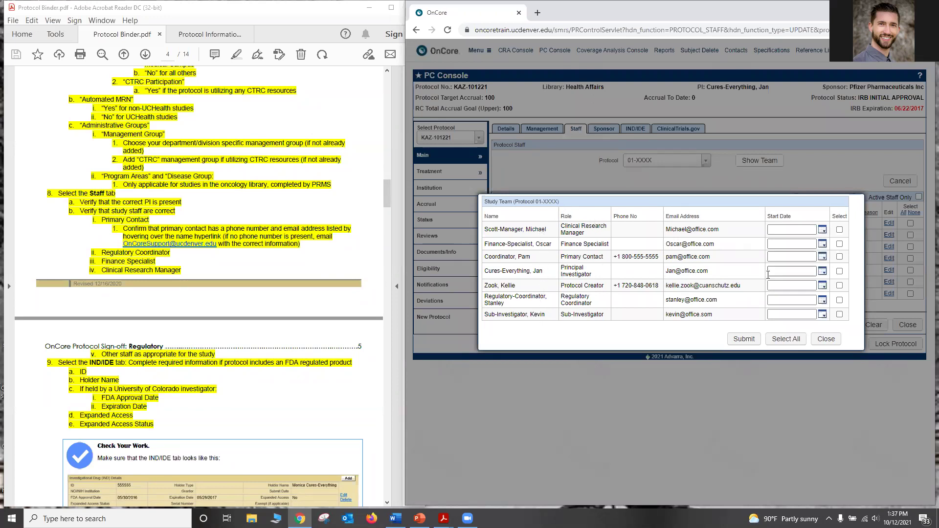
pyautogui.click(787, 337)
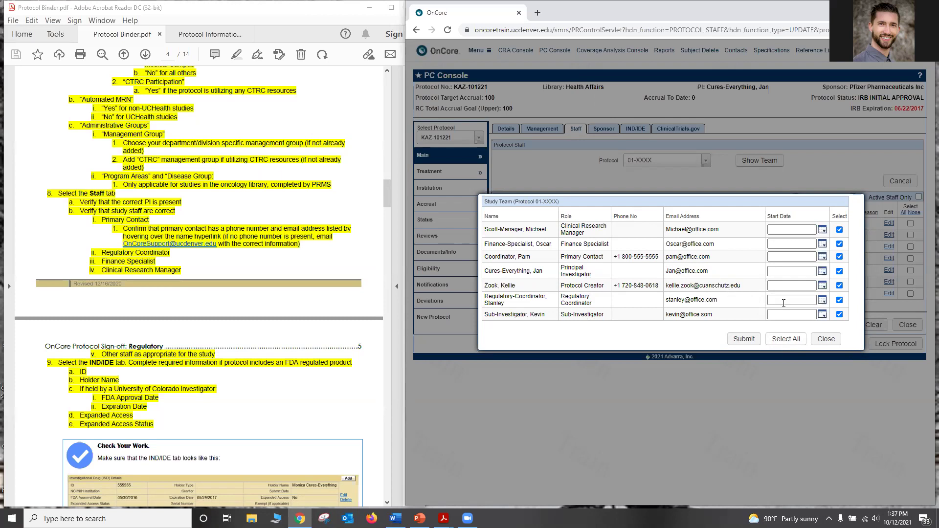
pyautogui.click(826, 341)
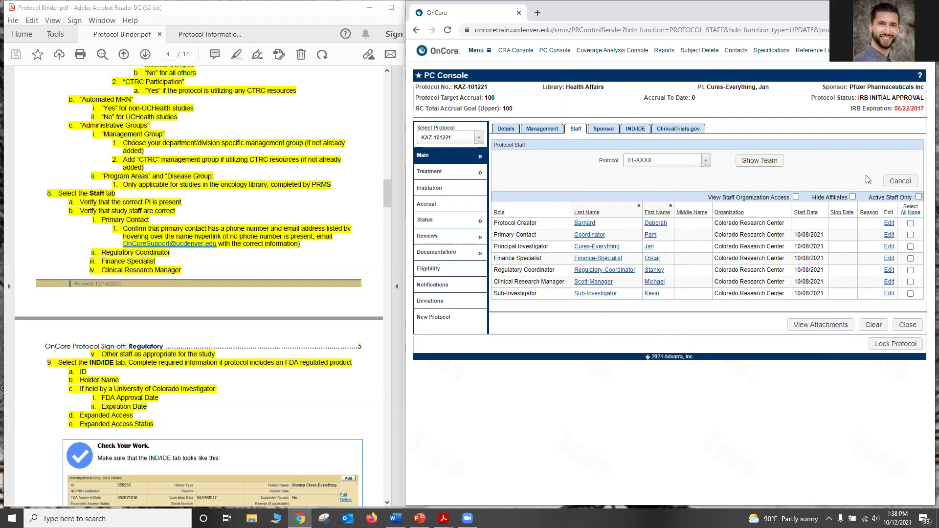
pyautogui.click(894, 182)
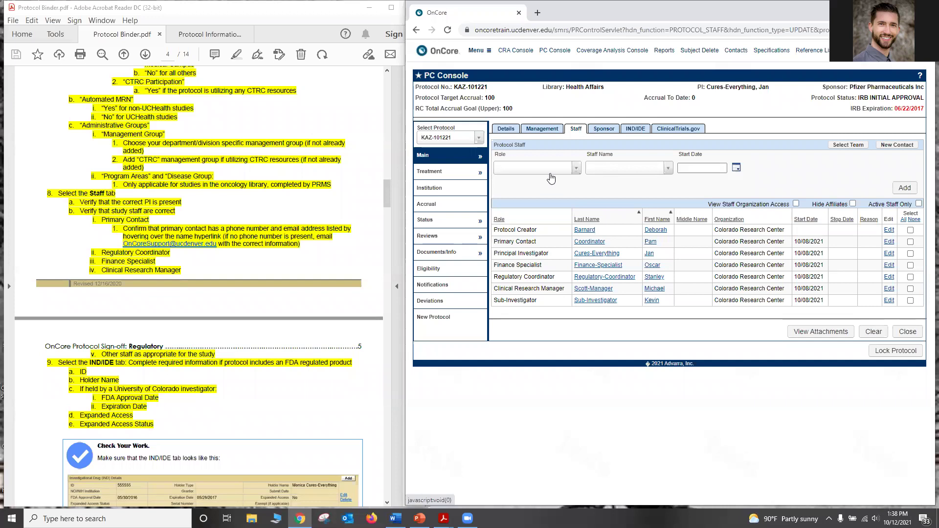
# Step: Add the protocol's primary contact to the staff list in the Clinical Research Coordinator role
pyautogui.click(519, 169)
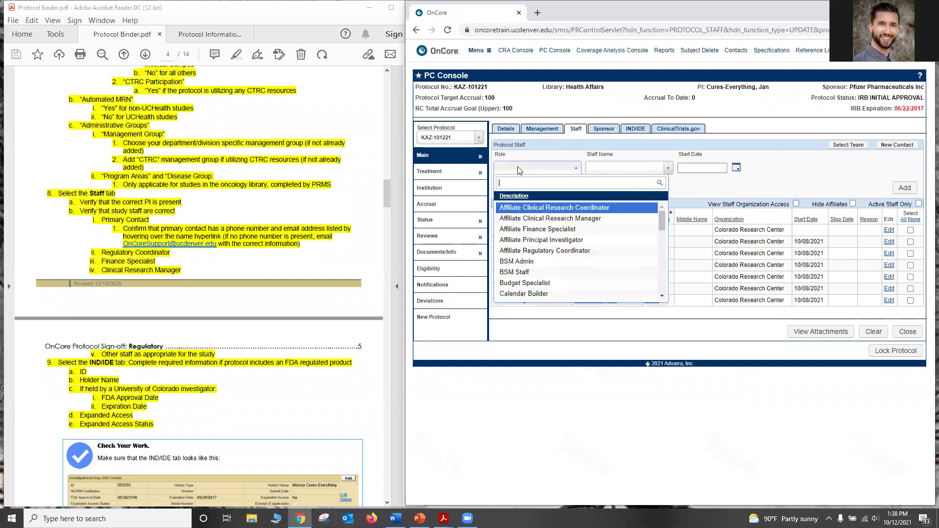
pyautogui.write('coordinator')
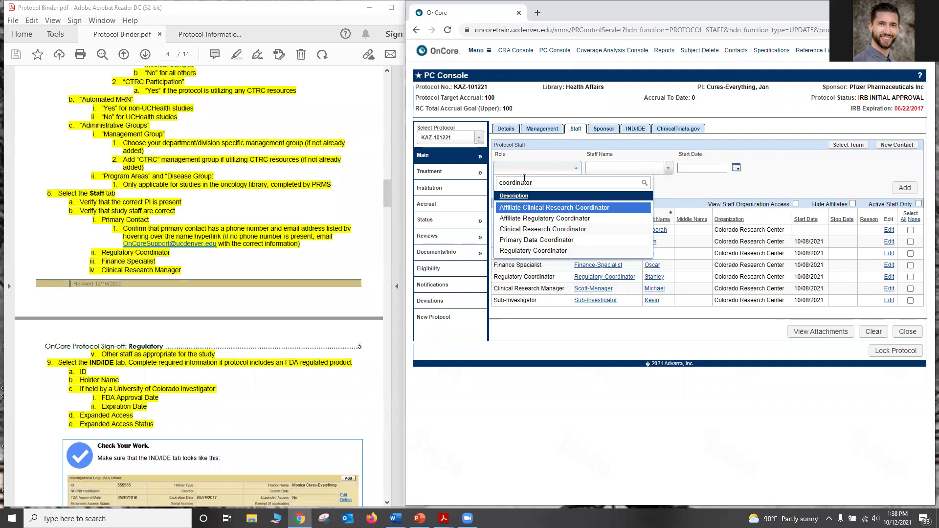
pyautogui.click(524, 232)
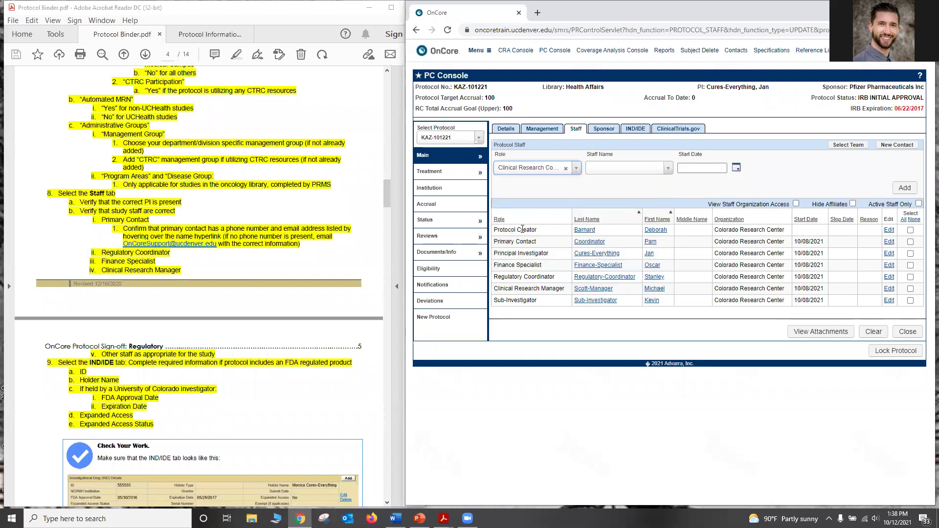
pyautogui.click(603, 169)
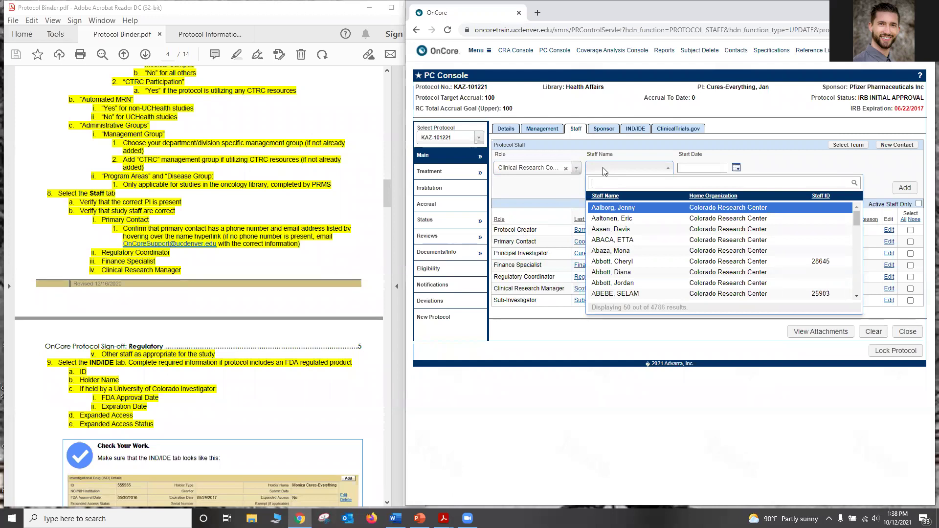
pyautogui.write('coordinator')
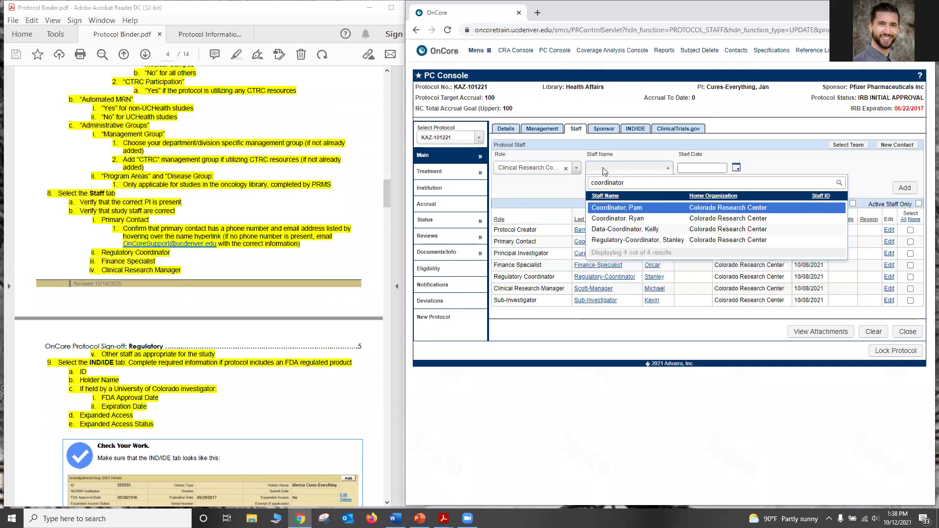
pyautogui.click(613, 207)
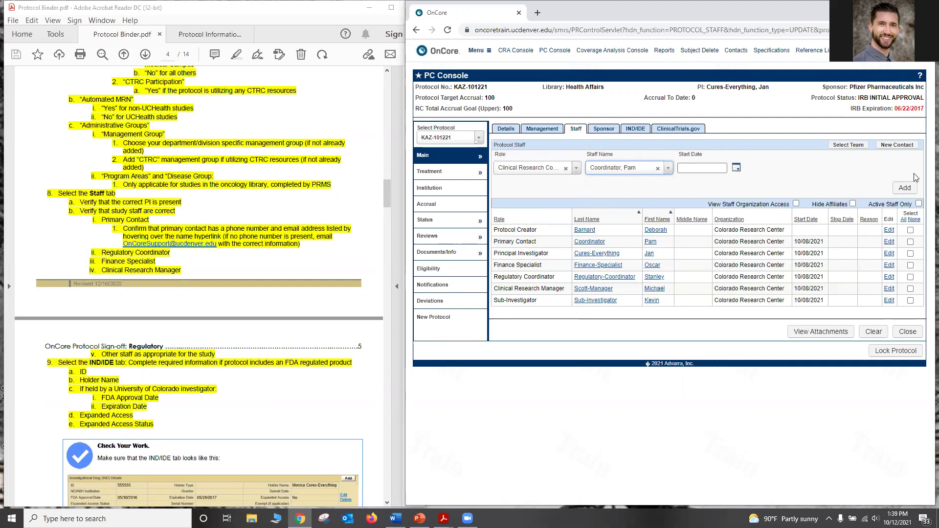
pyautogui.click(911, 188)
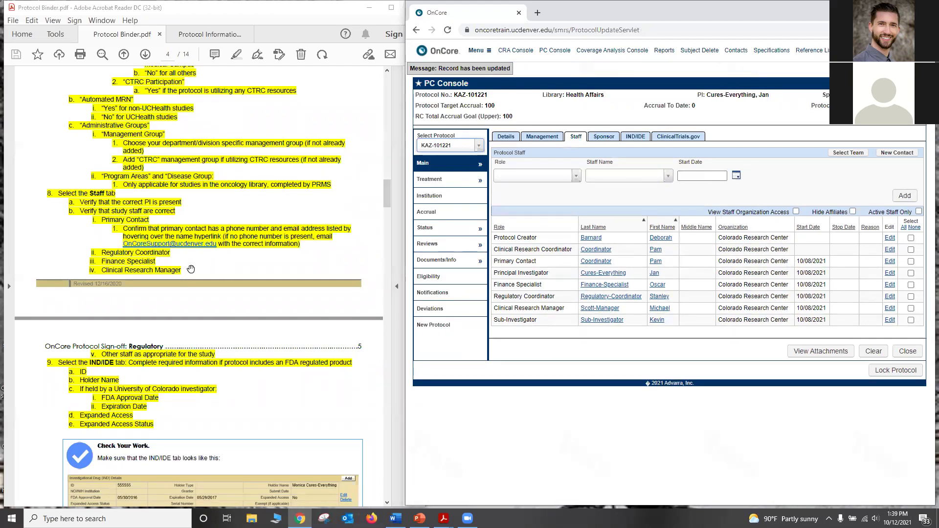
# Step: Read the binder's IND/IDE instructions and start a new investigational drug entry in the protocol's IND/IDE details
pyautogui.scroll(-3, 189, 268)
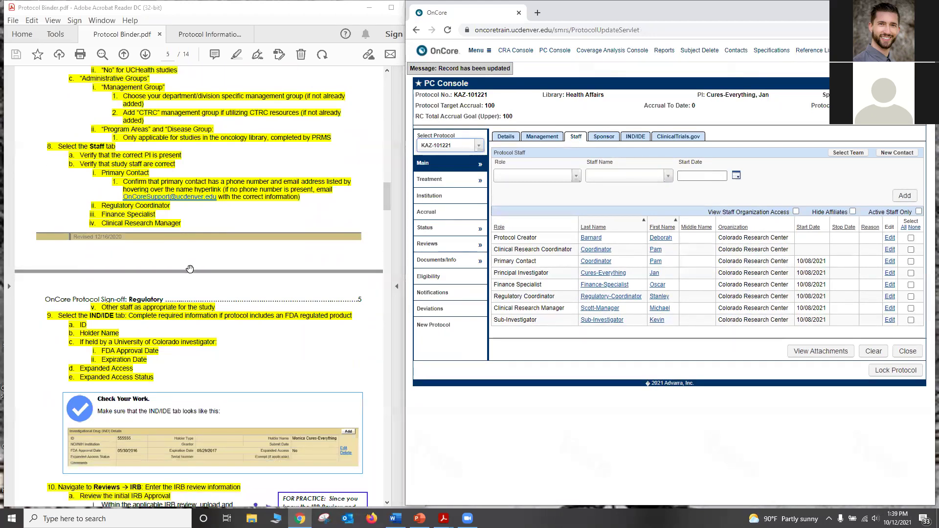
pyautogui.scroll(-2, 190, 269)
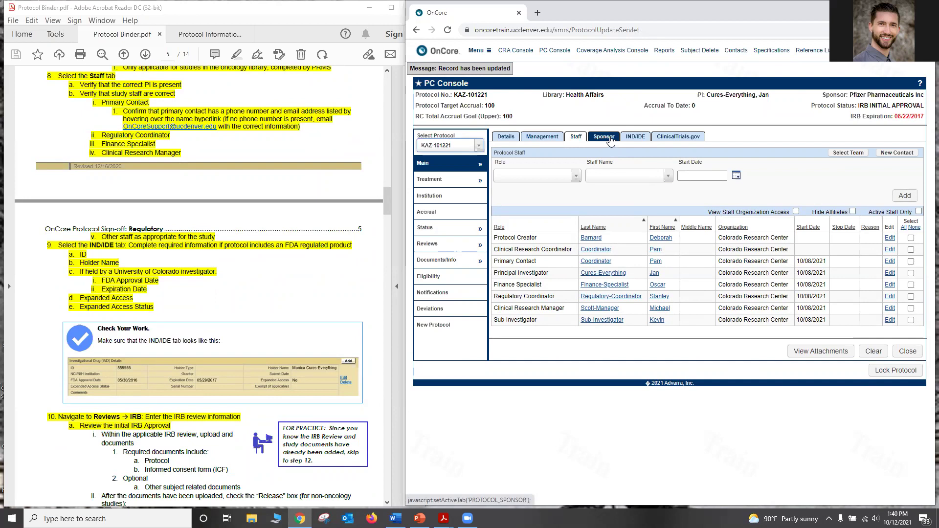
pyautogui.click(637, 138)
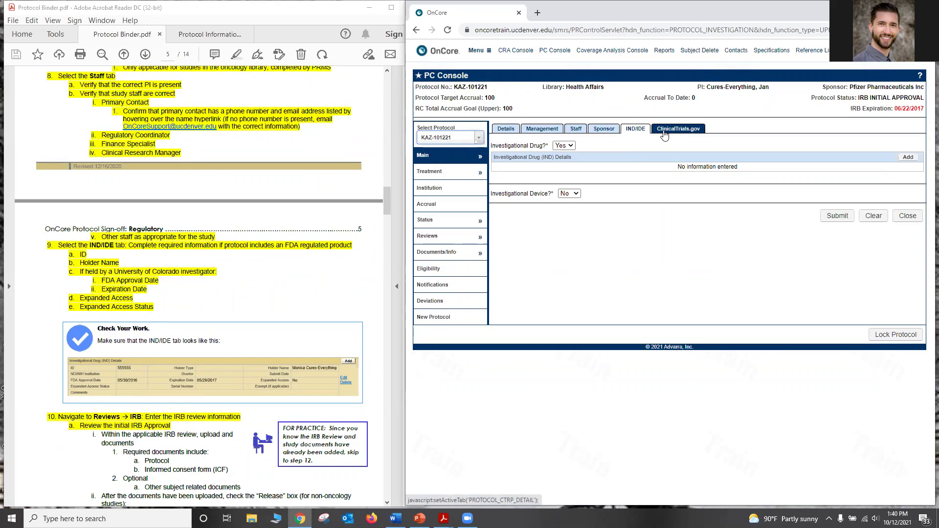
pyautogui.click(905, 157)
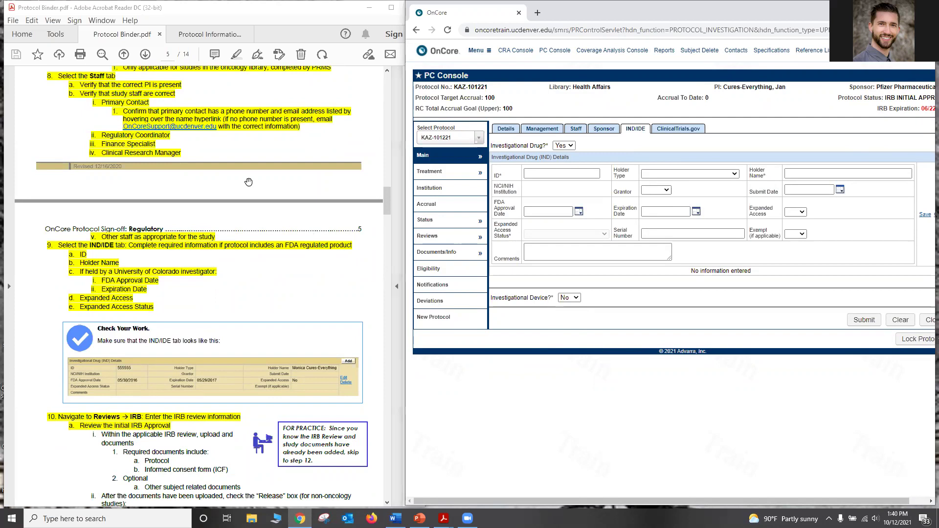
# Step: Look up the IND details in the Protocol Information Sheet and enter ID 555555 and the holder's name in the drug entry
pyautogui.click(209, 39)
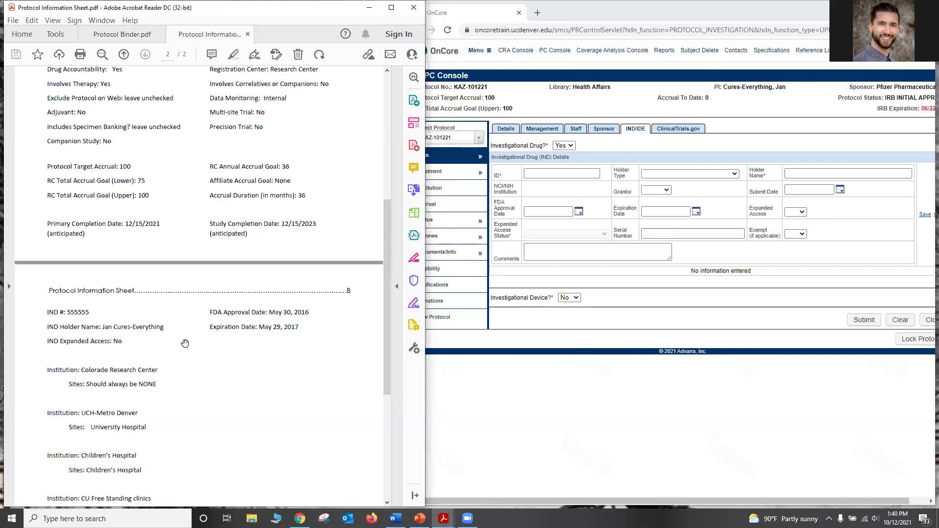
pyautogui.scroll(-3, 185, 343)
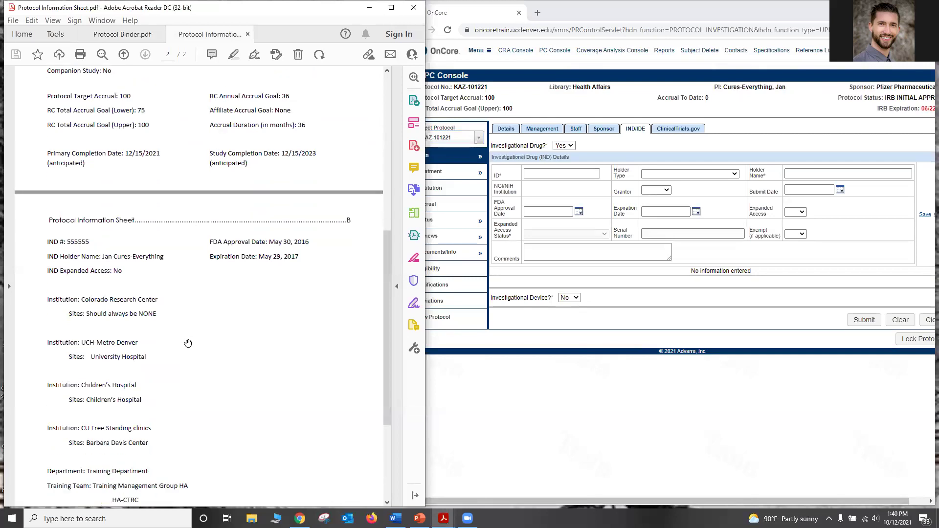
pyautogui.scroll(-1, 189, 340)
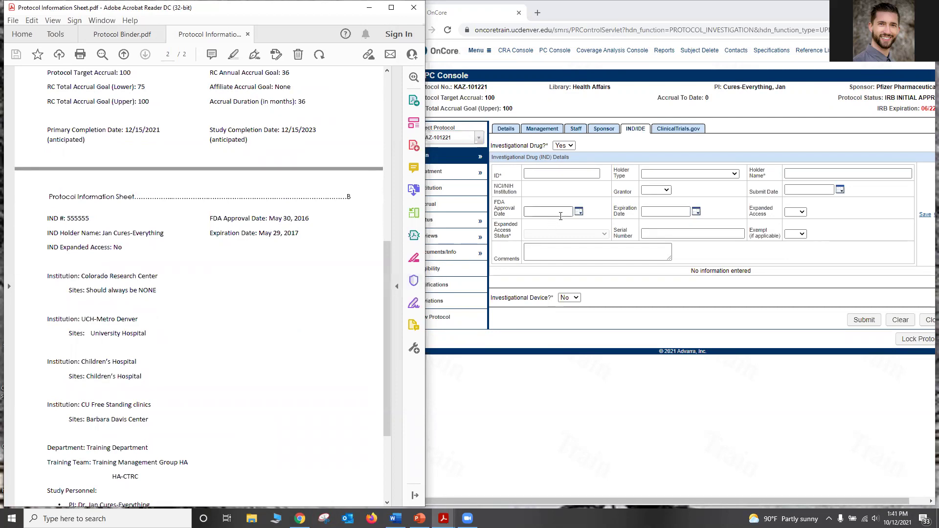
pyautogui.click(559, 173)
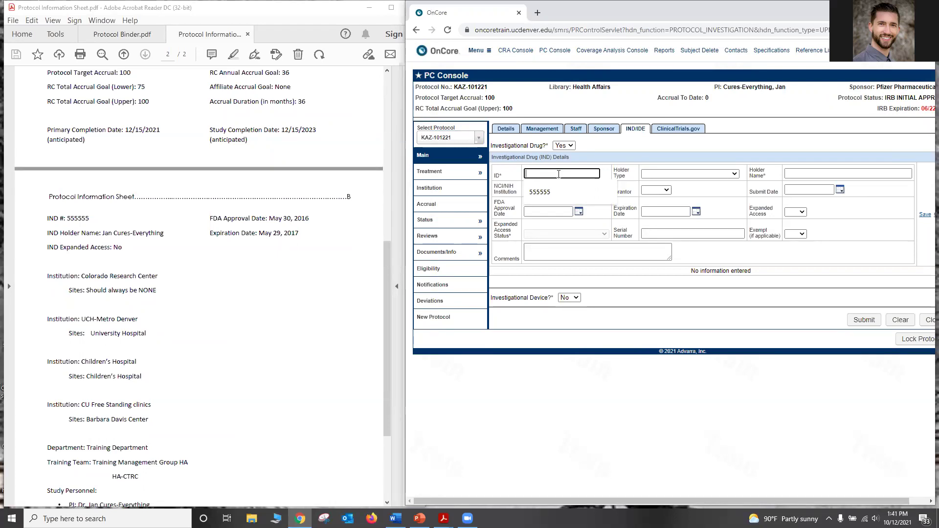
pyautogui.write('555555')
pyautogui.click(797, 172)
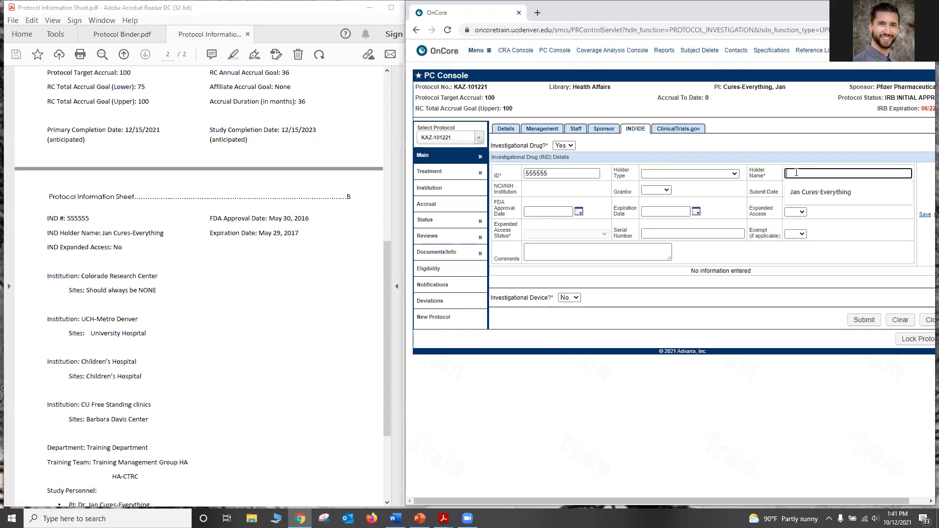
pyautogui.write('an Cures-Everything')
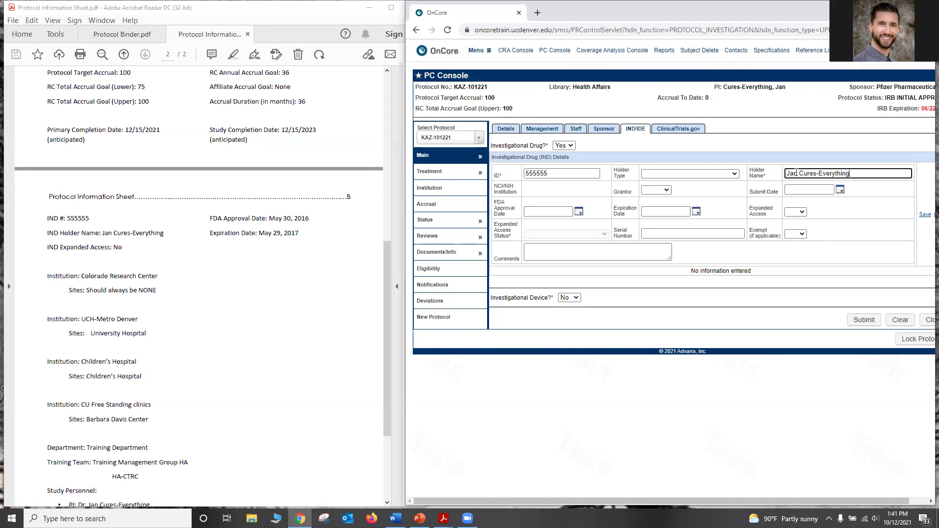
pyautogui.click(772, 147)
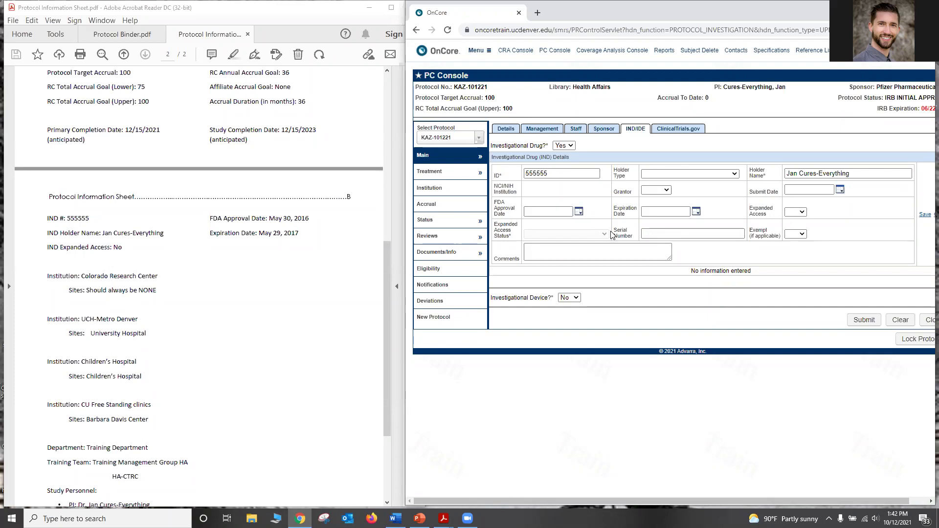
# Step: Set the investigational drug's FDA approval date to 05/30/2016 and its expiration date to 05/29/2017
pyautogui.click(563, 211)
pyautogui.click(562, 211)
pyautogui.write('05302016')
pyautogui.click(590, 223)
pyautogui.click(659, 212)
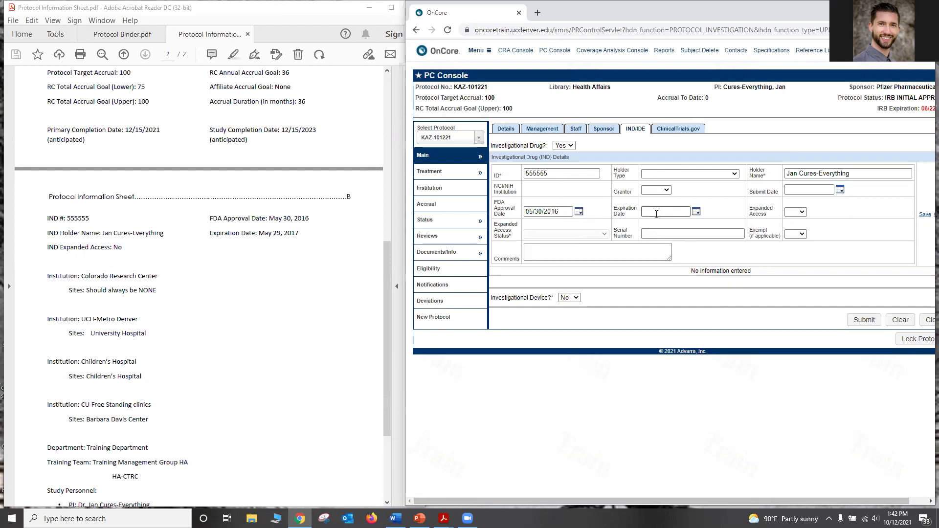
pyautogui.click(657, 215)
pyautogui.write('05292017')
# Step: Set Expanded Access to No, then save the investigational drug entry and submit the IND/IDE details
pyautogui.click(803, 212)
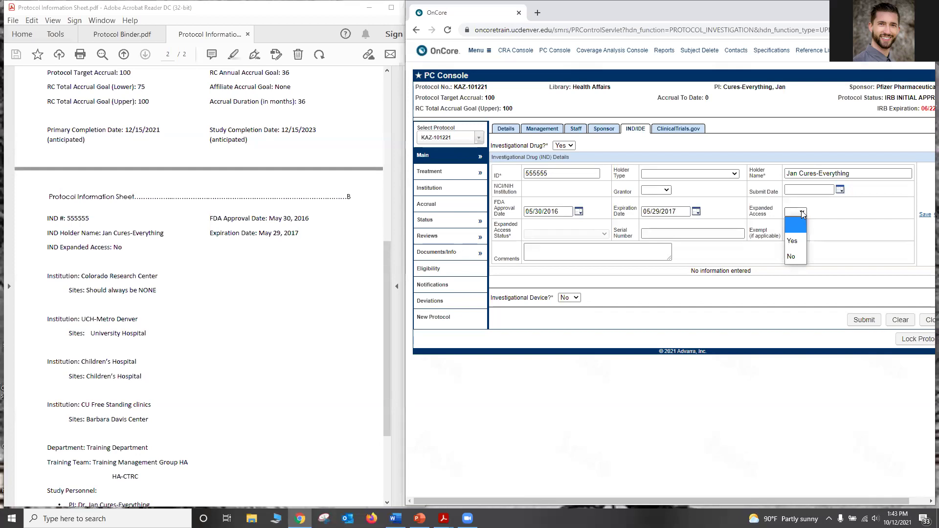
pyautogui.click(798, 257)
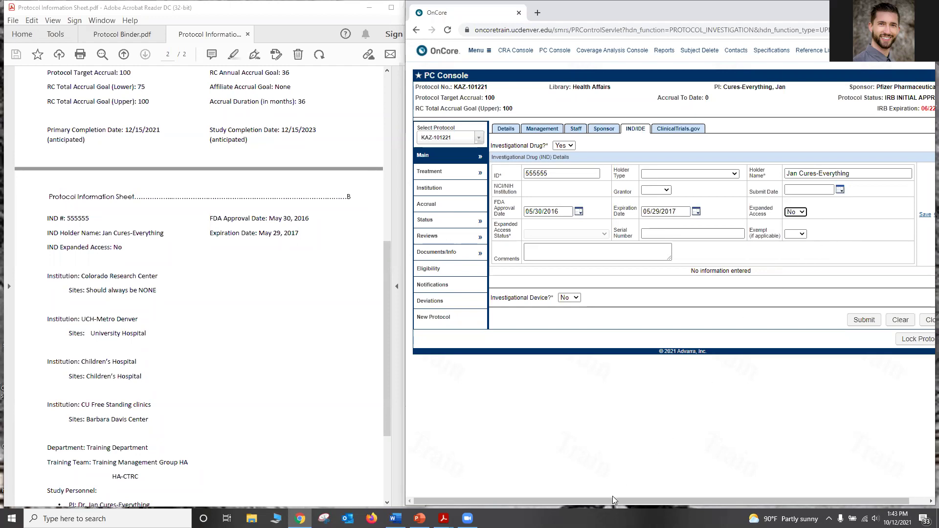
pyautogui.moveTo(612, 499); pyautogui.dragTo(645, 503)
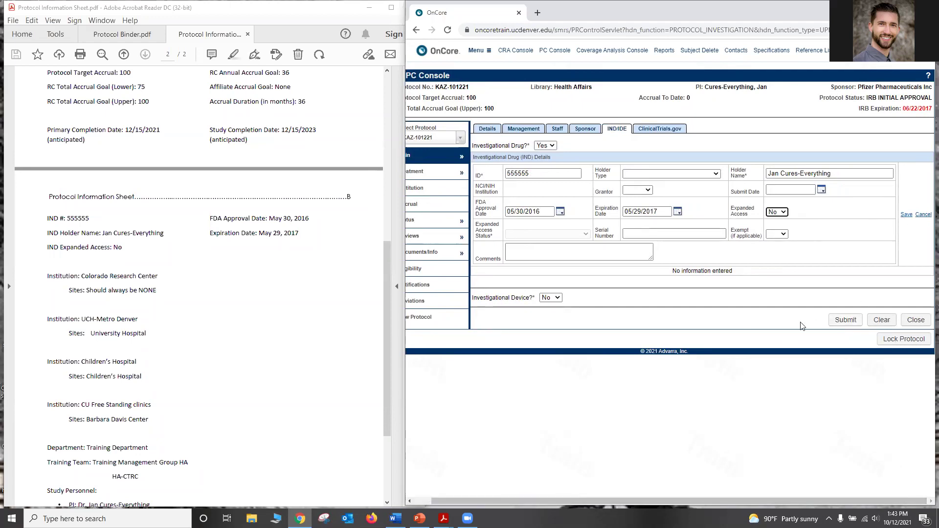
pyautogui.click(906, 215)
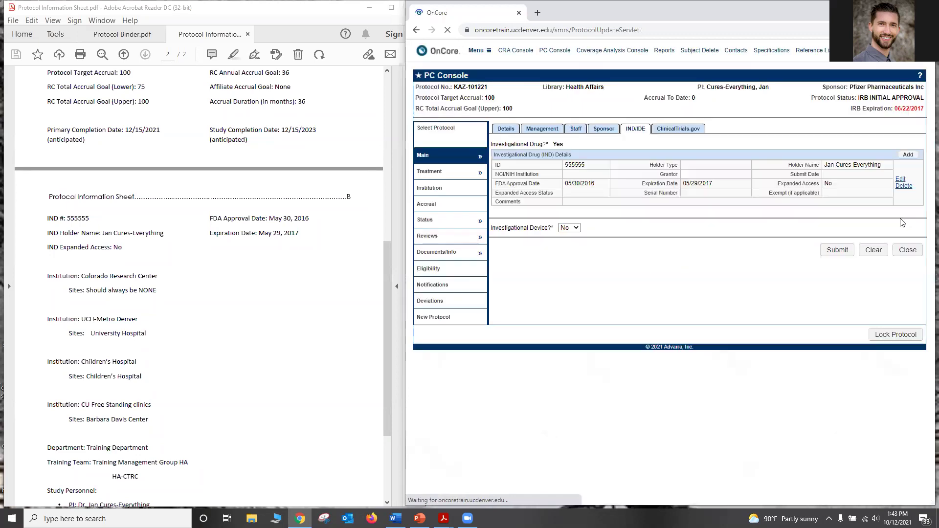
pyautogui.click(846, 249)
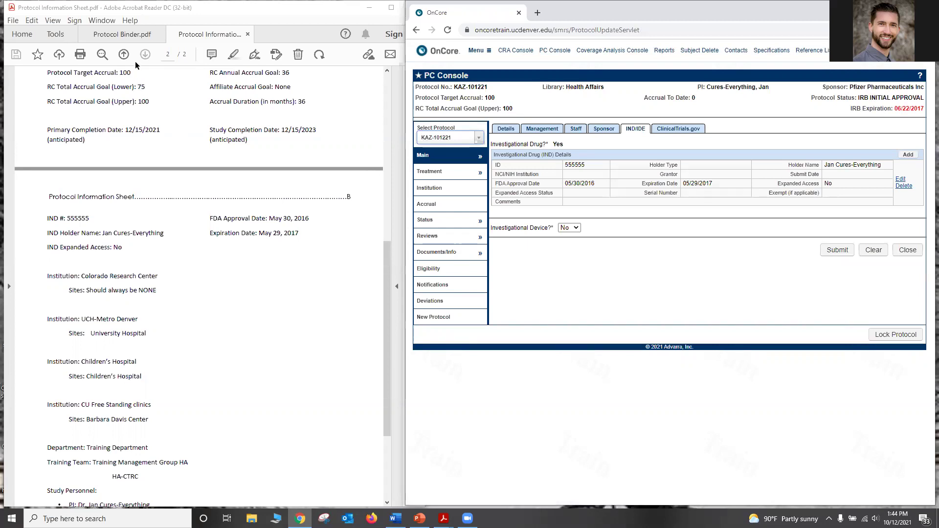
# Step: Read binder steps 10 to 13 and check the protocol's participating institutions and their study sites
pyautogui.click(125, 38)
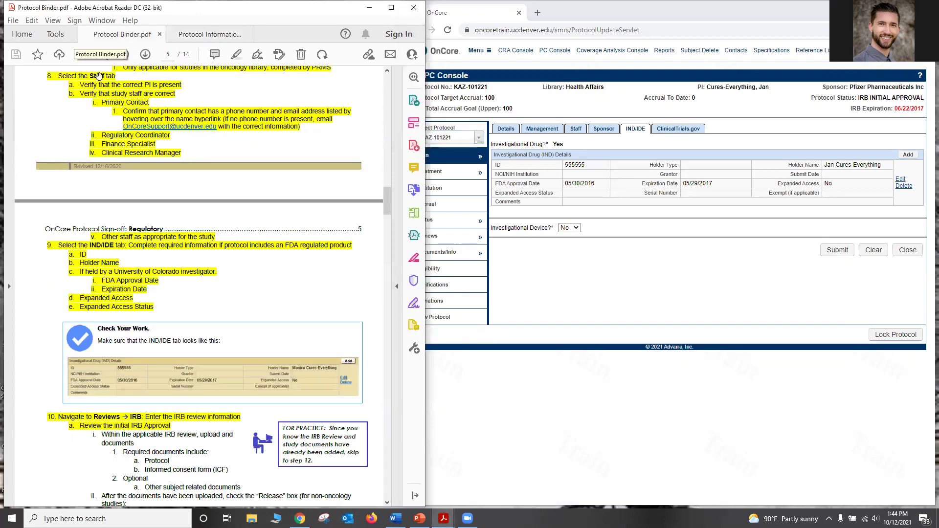
pyautogui.scroll(-3, 50, 279)
pyautogui.scroll(-8, 50, 279)
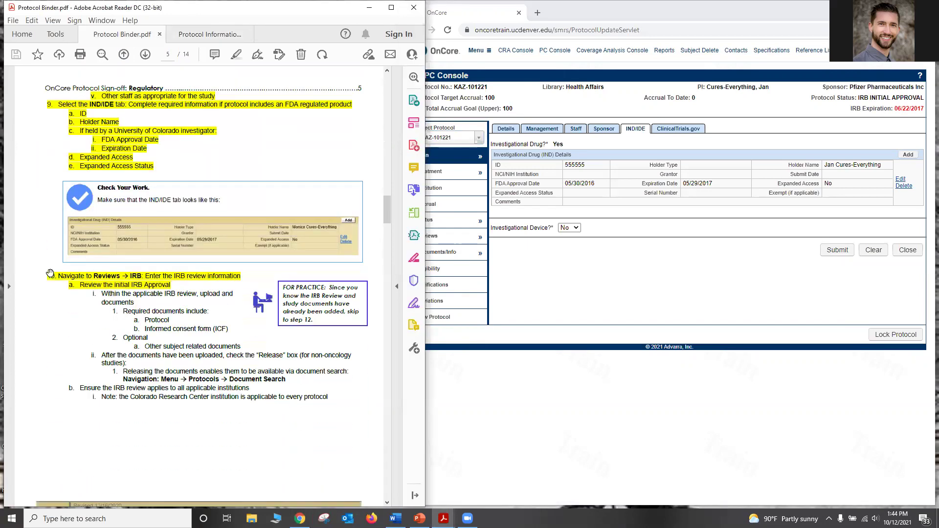
pyautogui.scroll(1, 79, 167)
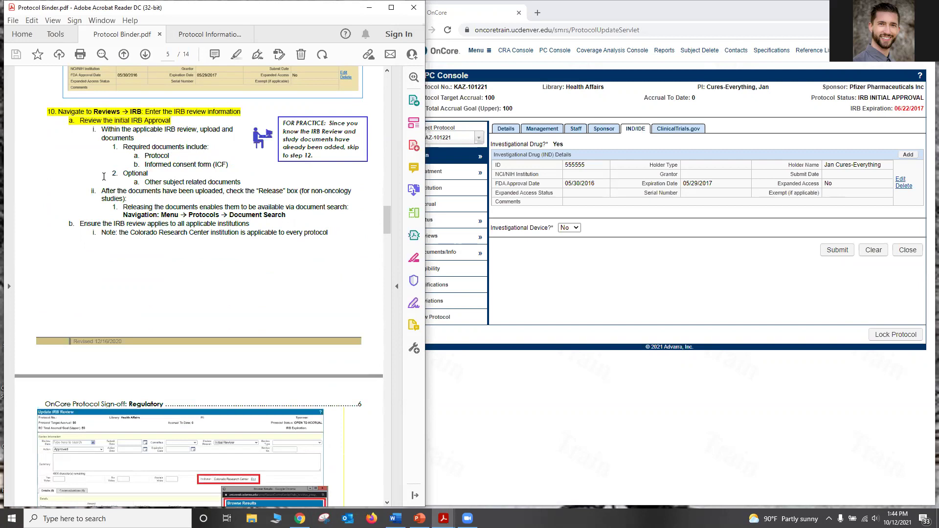
pyautogui.scroll(-5, 78, 210)
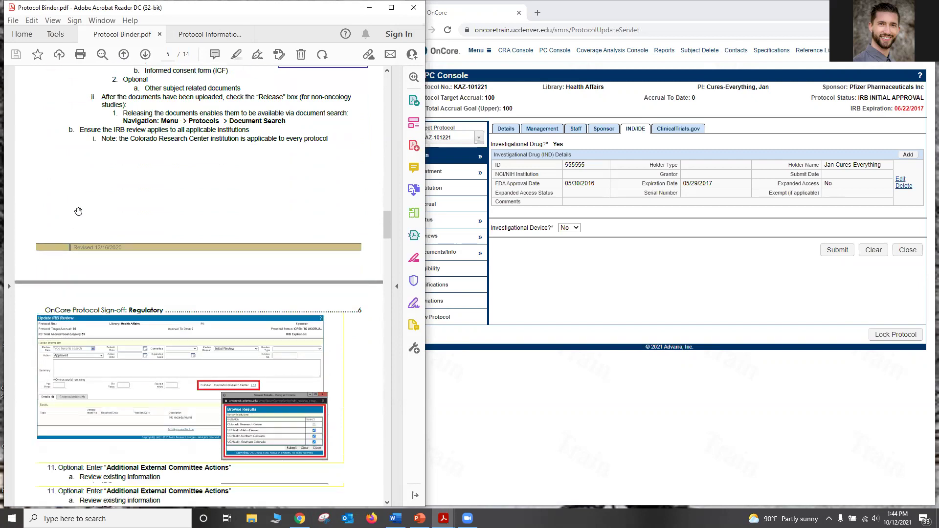
pyautogui.scroll(-4, 78, 210)
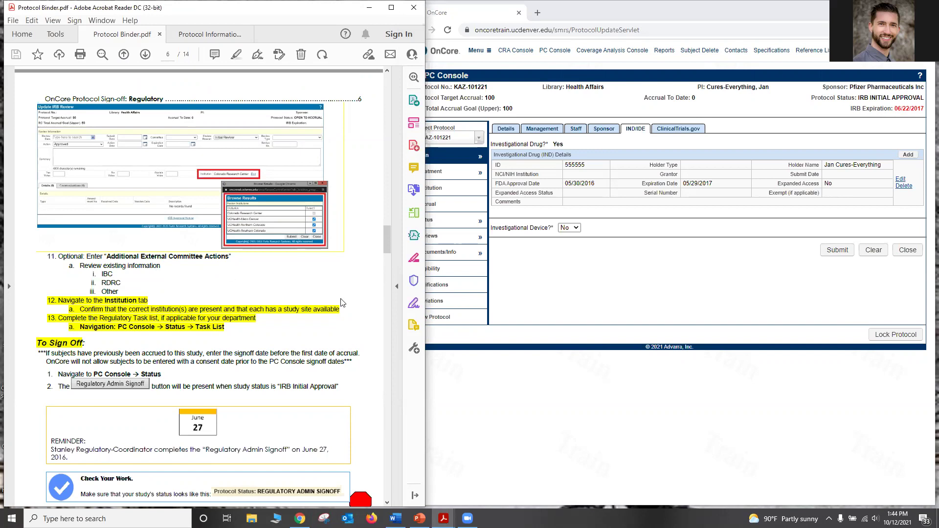
pyautogui.click(568, 319)
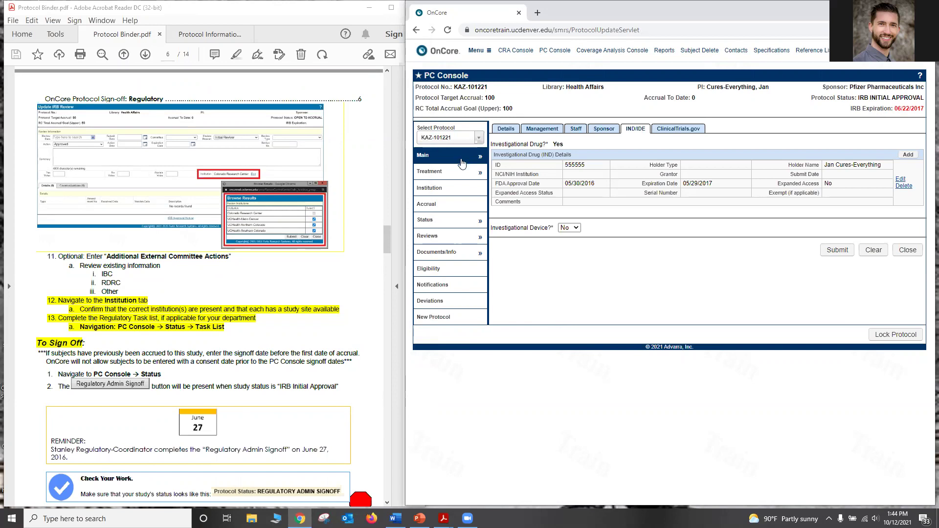
pyautogui.click(449, 190)
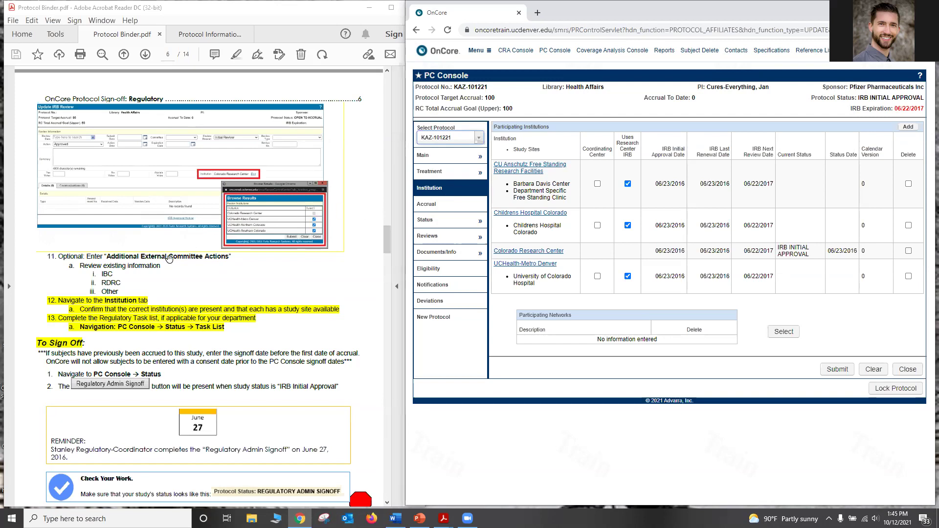
pyautogui.scroll(-3, 166, 260)
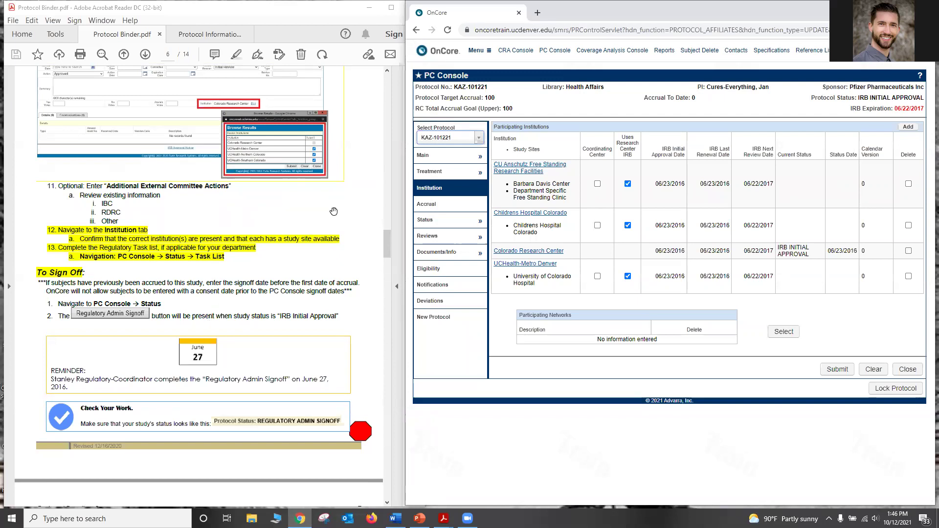
# Step: Review the protocol's task list templates within its status section and return to the protocol status
pyautogui.click(440, 224)
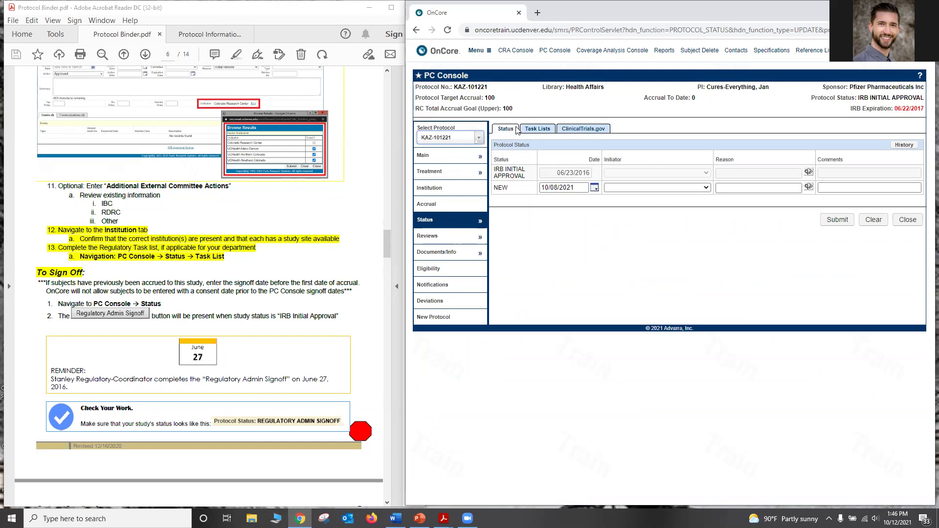
pyautogui.click(544, 131)
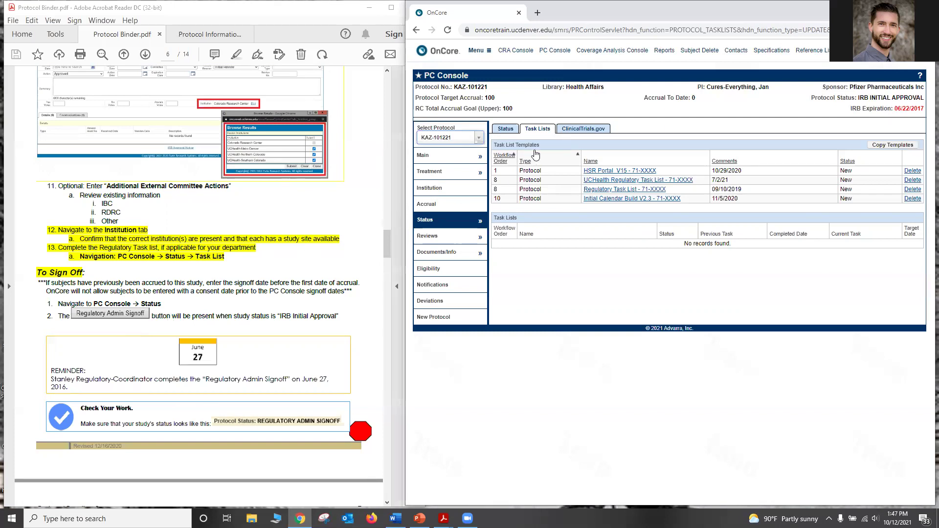
pyautogui.click(516, 135)
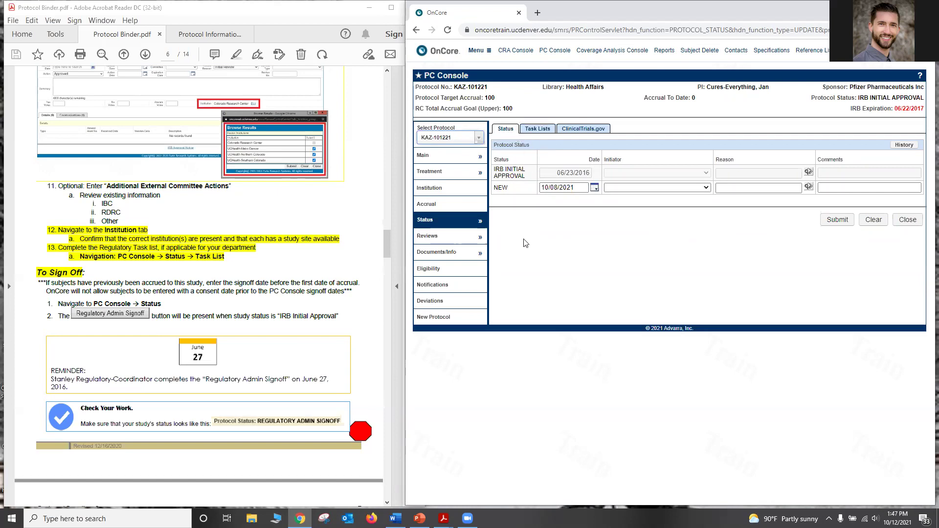
# Step: Leave the status editing view and submit the Regulatory Admin Signoff with a status date of 06/27/2016
pyautogui.scroll(-3, 323, 350)
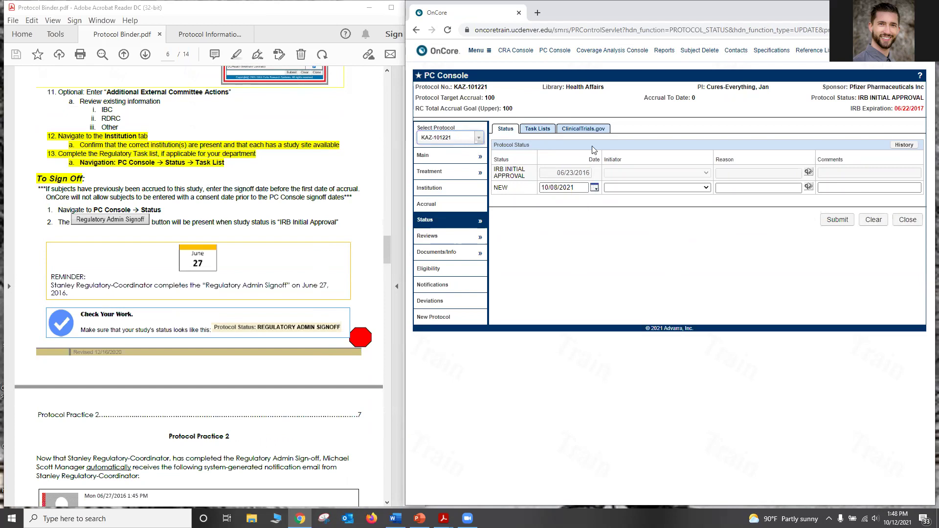
pyautogui.click(913, 221)
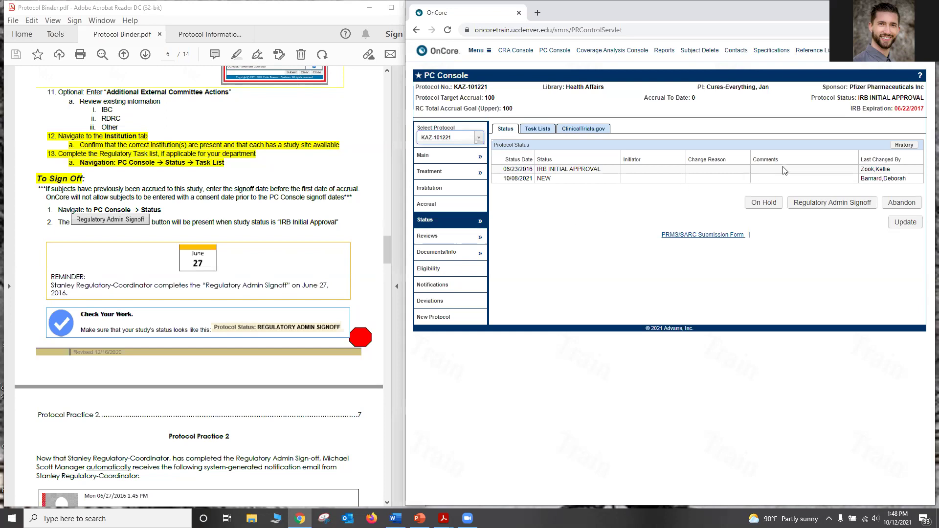
pyautogui.click(826, 204)
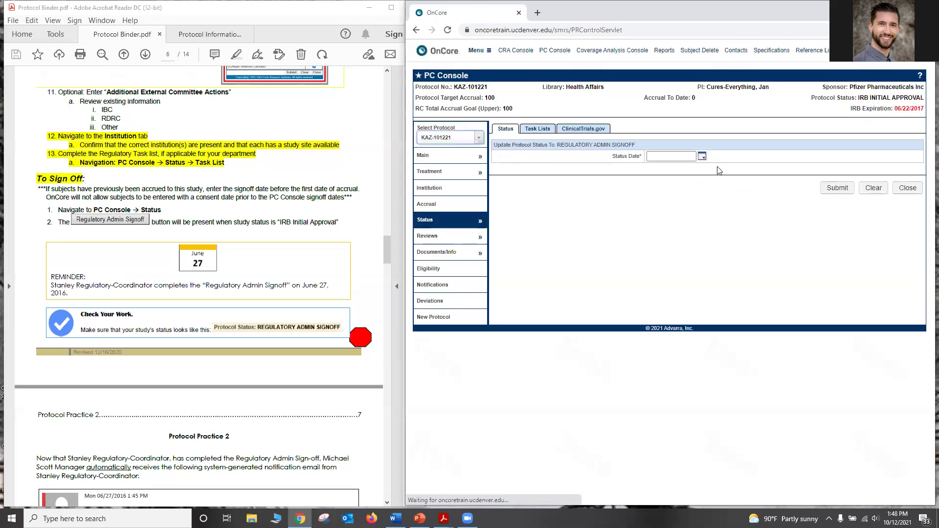
pyautogui.click(682, 158)
pyautogui.click(683, 157)
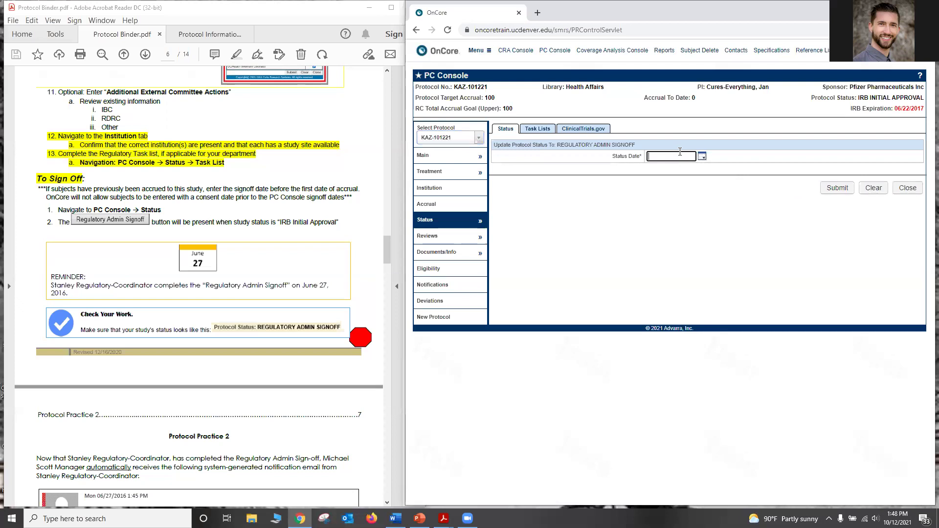
pyautogui.write('06272016')
pyautogui.click(837, 190)
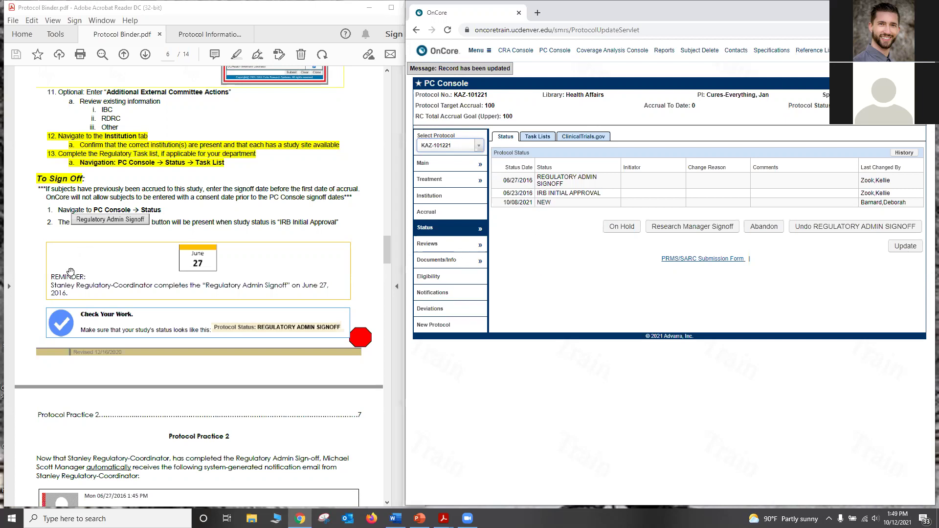
# Step: Read the binder's Protocol Practice 2 instructions and the Research Manager sign-off guide through the flowchart selection guidance in step 5
pyautogui.scroll(-4, 70, 272)
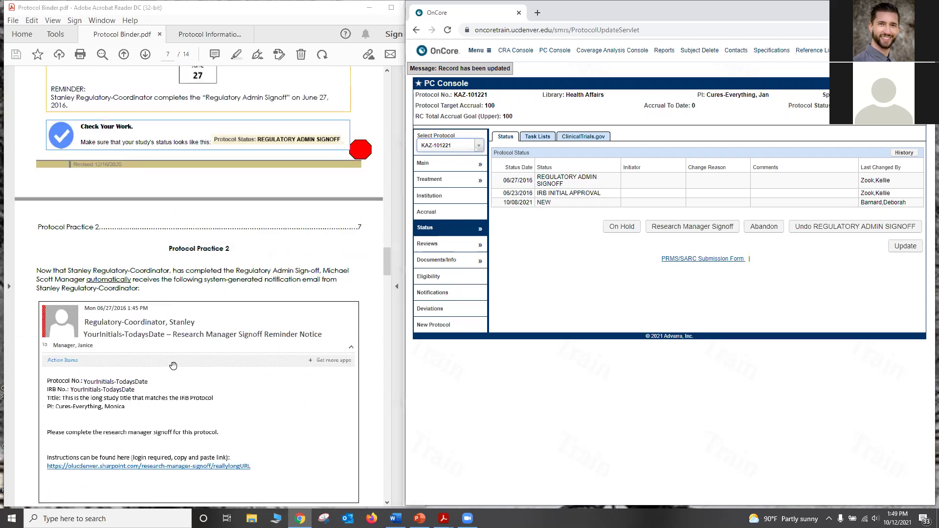
pyautogui.scroll(-1, 173, 365)
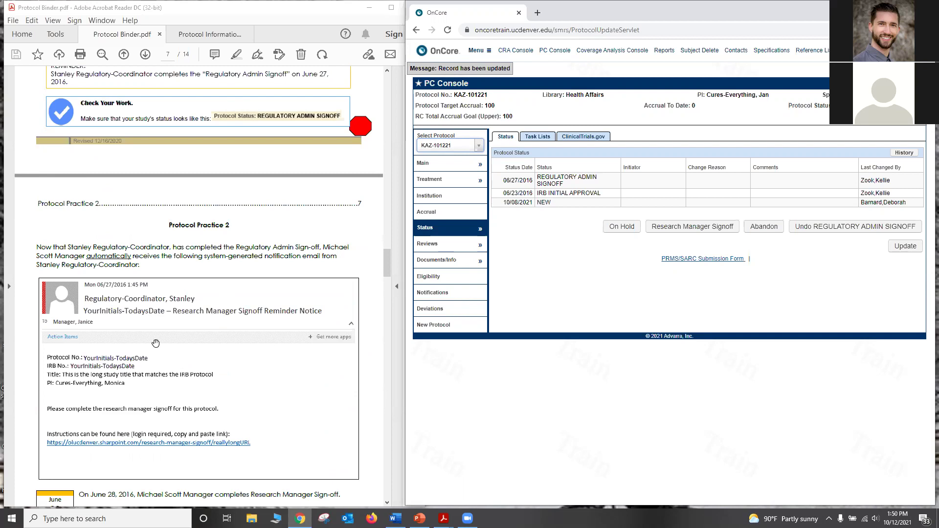
pyautogui.scroll(-3, 193, 372)
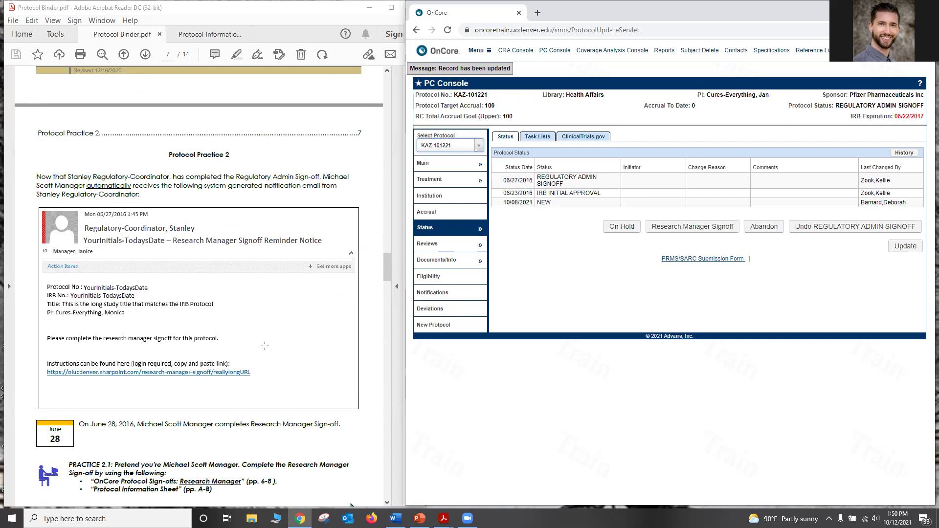
pyautogui.scroll(-5, 259, 345)
pyautogui.scroll(-4, 254, 344)
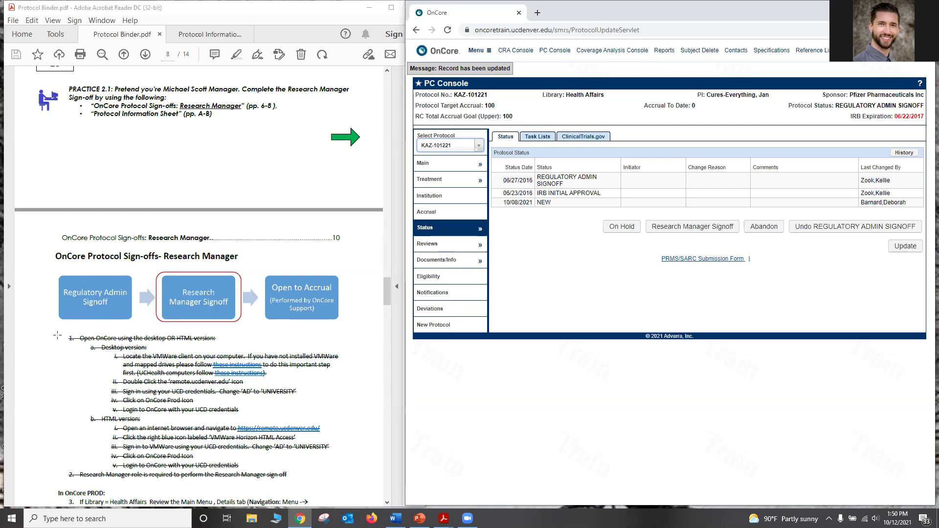
pyautogui.scroll(-1, 57, 335)
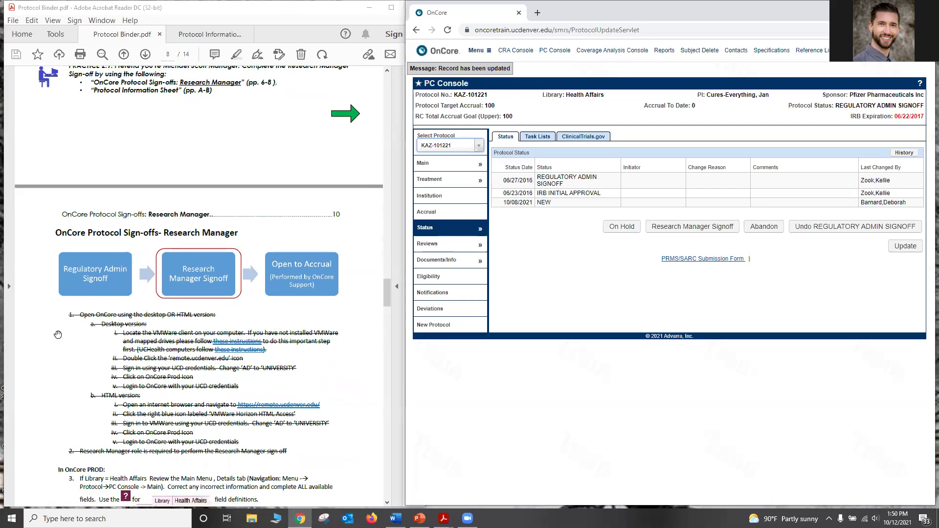
pyautogui.scroll(-5, 57, 334)
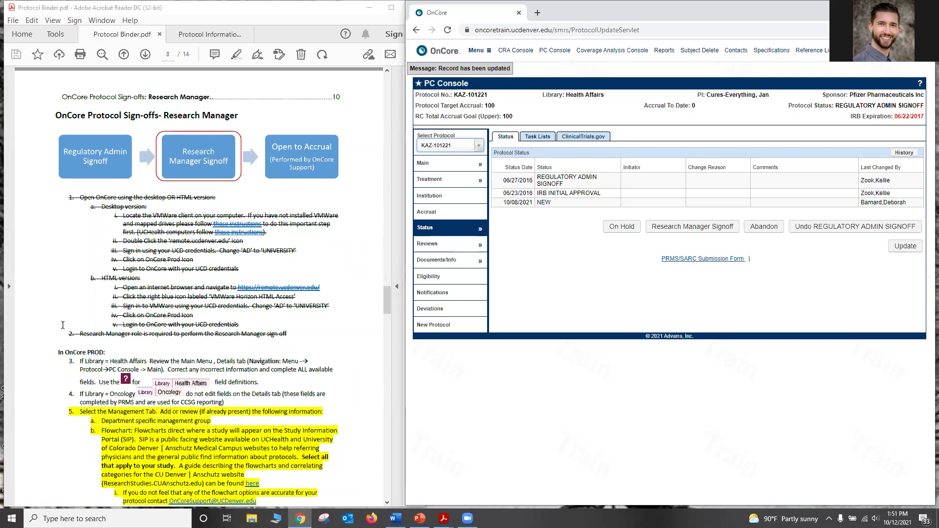
pyautogui.scroll(-5, 62, 263)
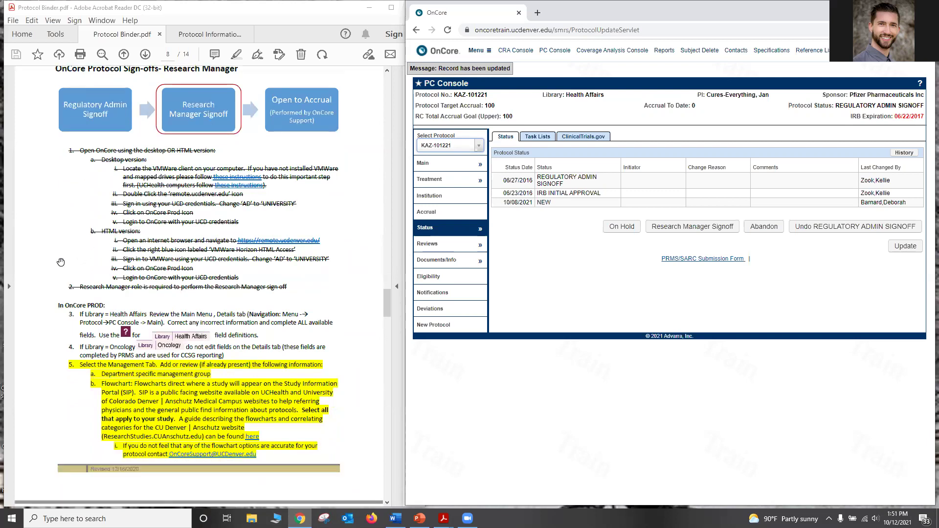
pyautogui.scroll(-1, 58, 265)
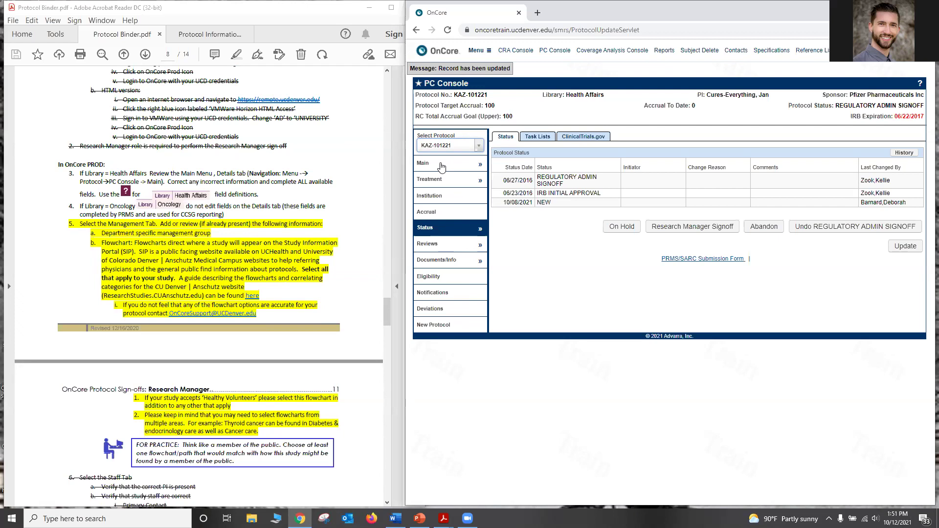
# Step: Open the protocol's main management details for editing and start a new flowchart entry
pyautogui.click(442, 167)
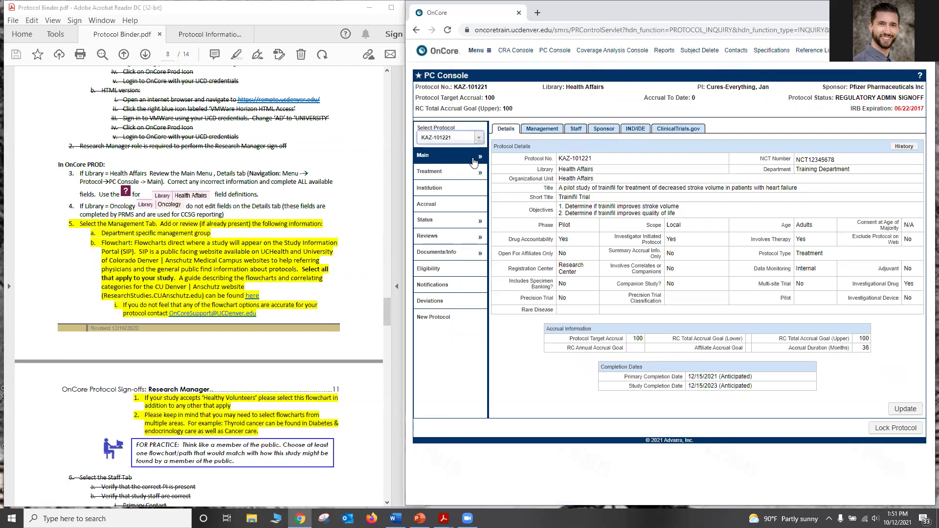
pyautogui.click(540, 130)
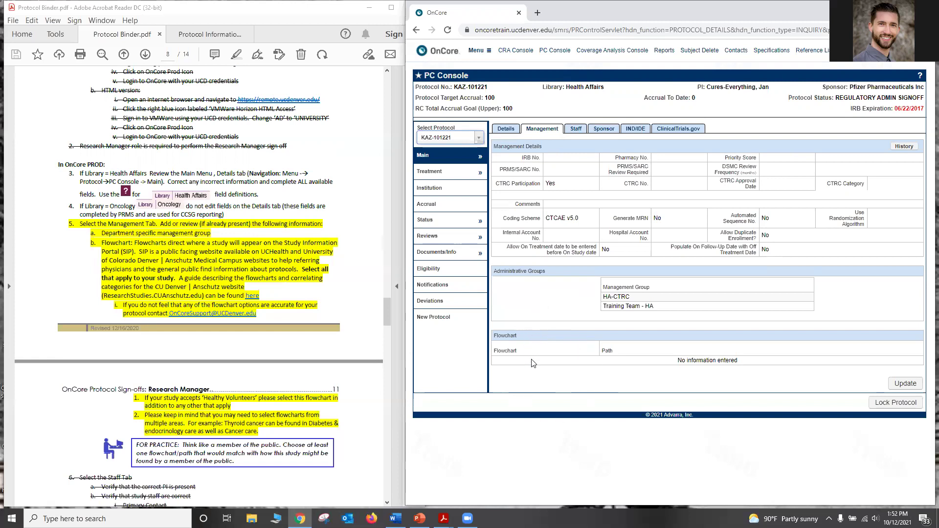
pyautogui.click(902, 385)
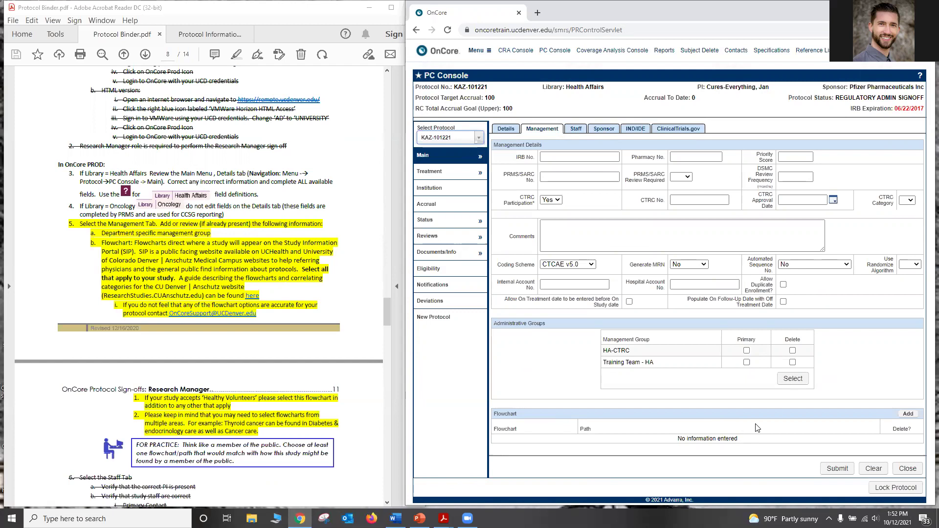
pyautogui.click(908, 414)
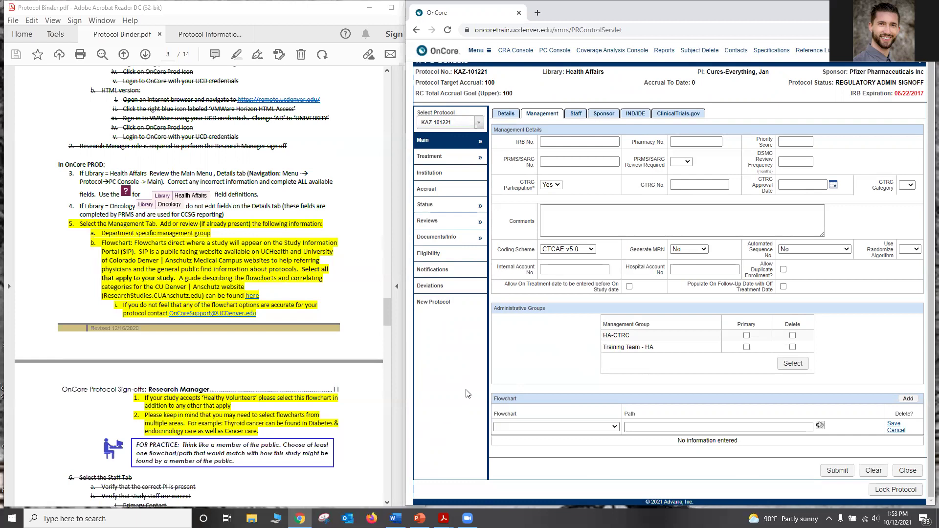
# Step: Open the bookmarked Research Studies website in a new browser tab and browse the studies under Behaviors and Mental Health
pyautogui.click(538, 14)
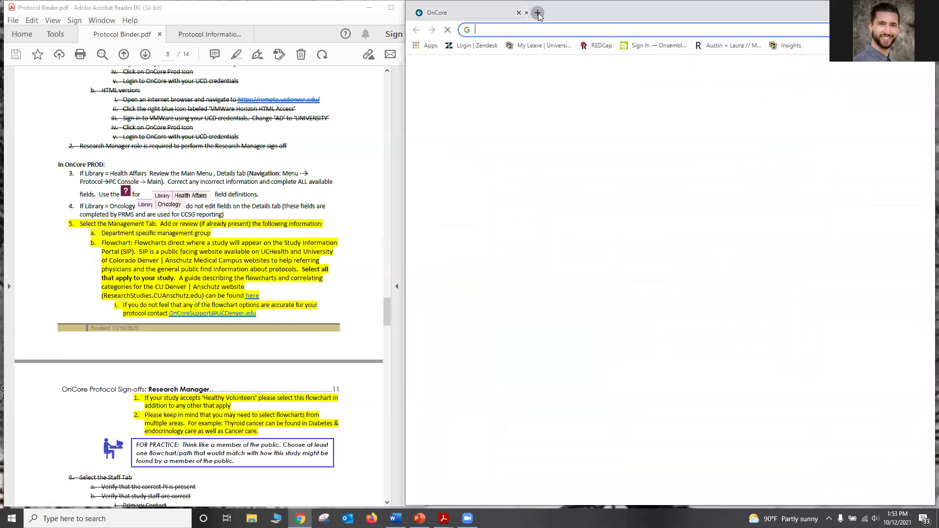
pyautogui.click(926, 30)
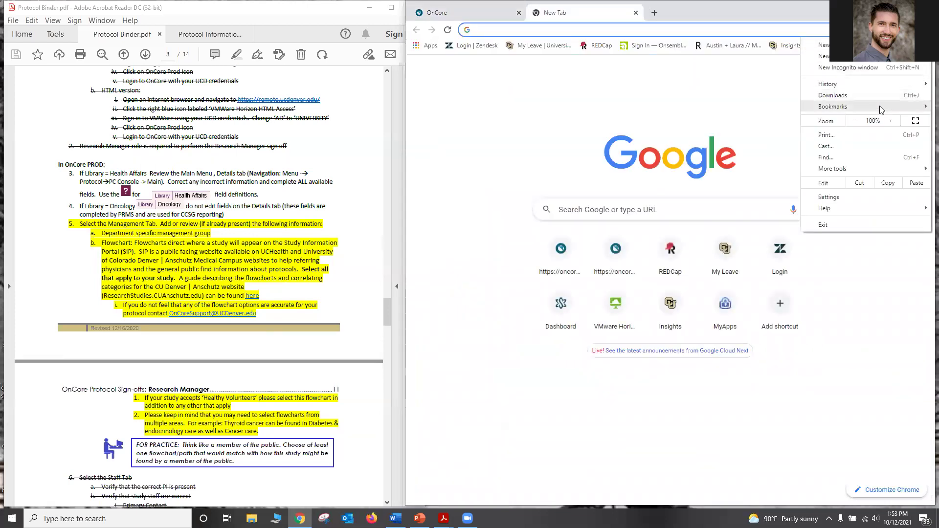
pyautogui.moveTo(832, 106)
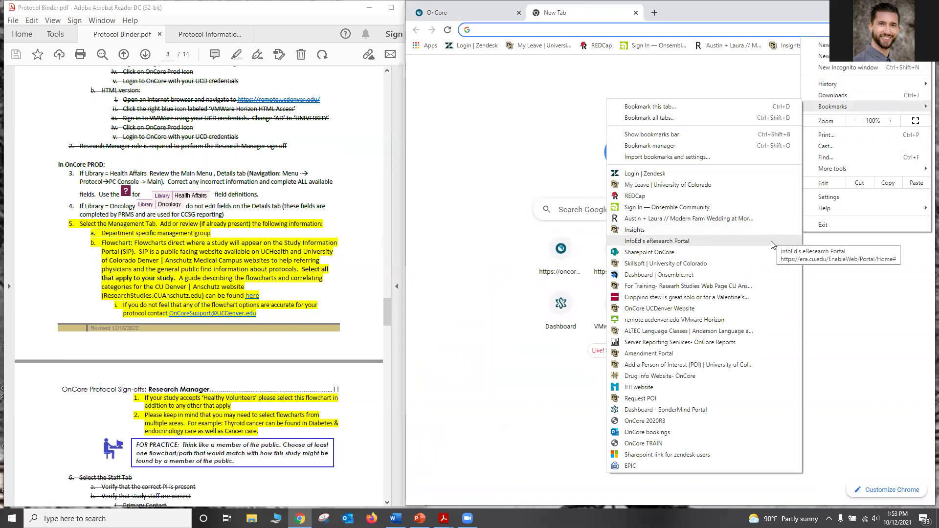
pyautogui.click(754, 286)
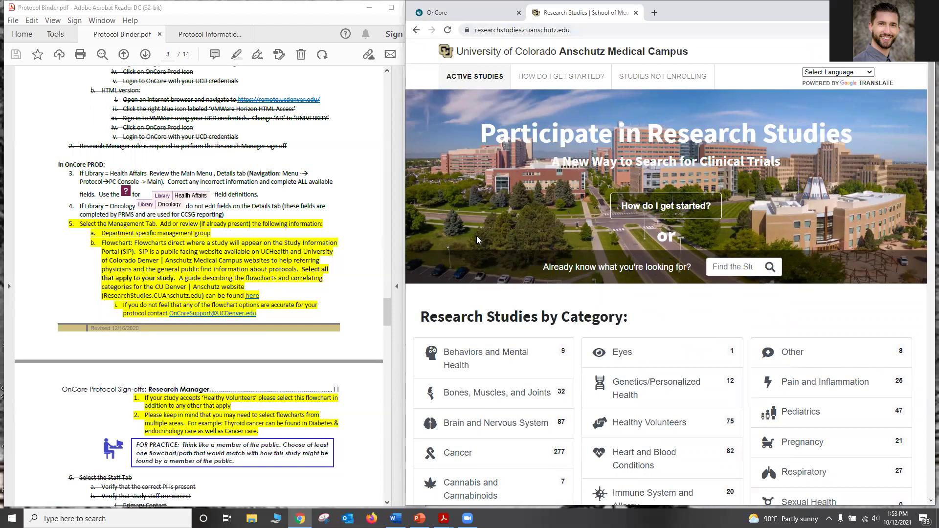
pyautogui.scroll(-3, 477, 237)
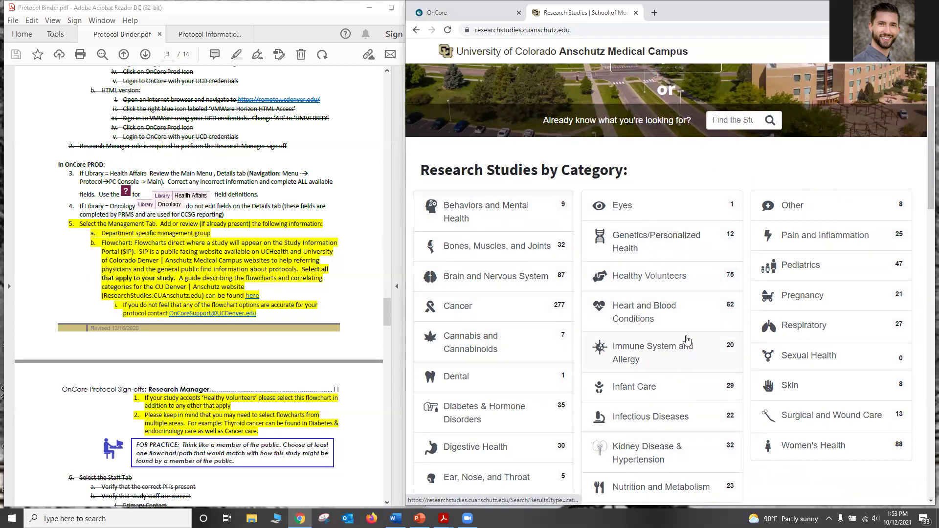
pyautogui.click(549, 219)
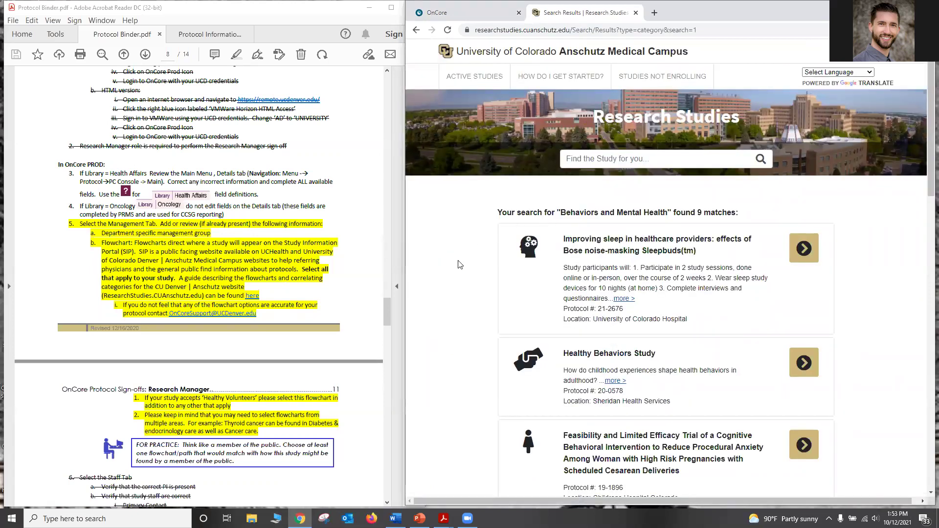
pyautogui.scroll(-3, 460, 264)
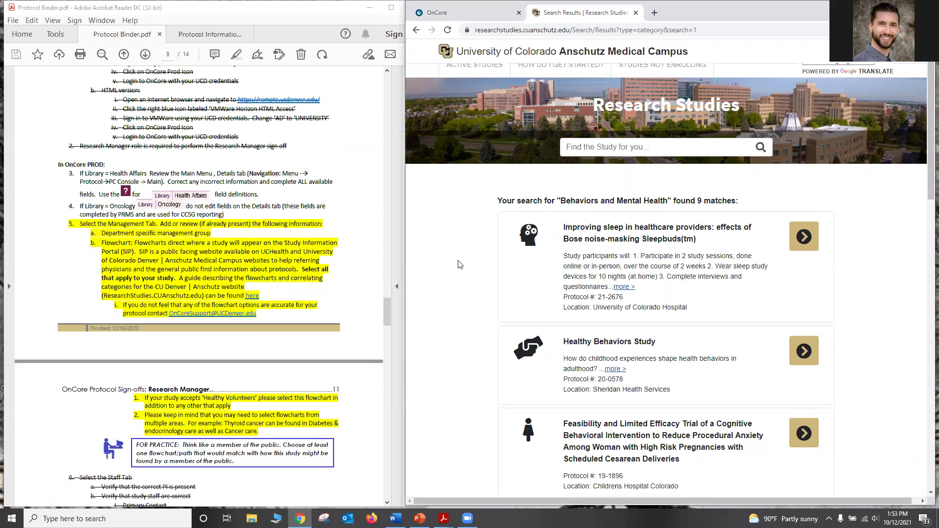
pyautogui.scroll(-7, 460, 265)
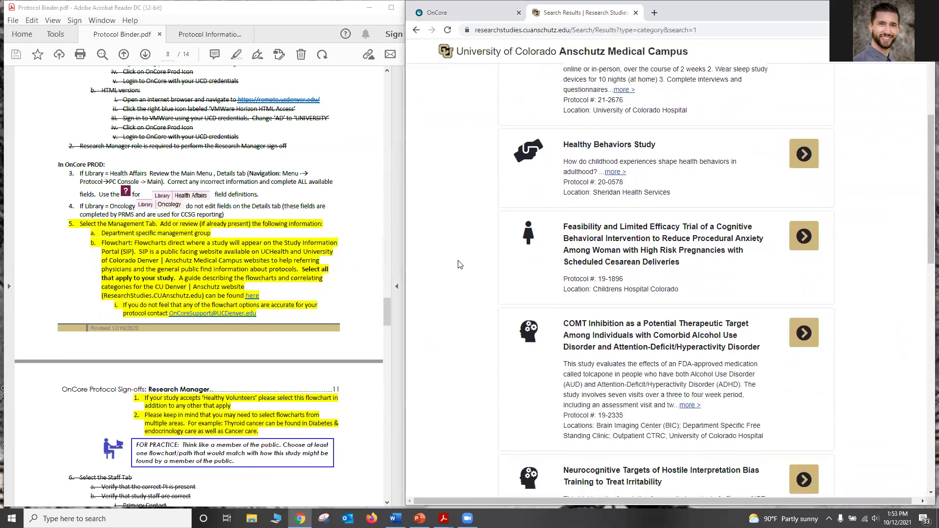
pyautogui.scroll(10, 460, 265)
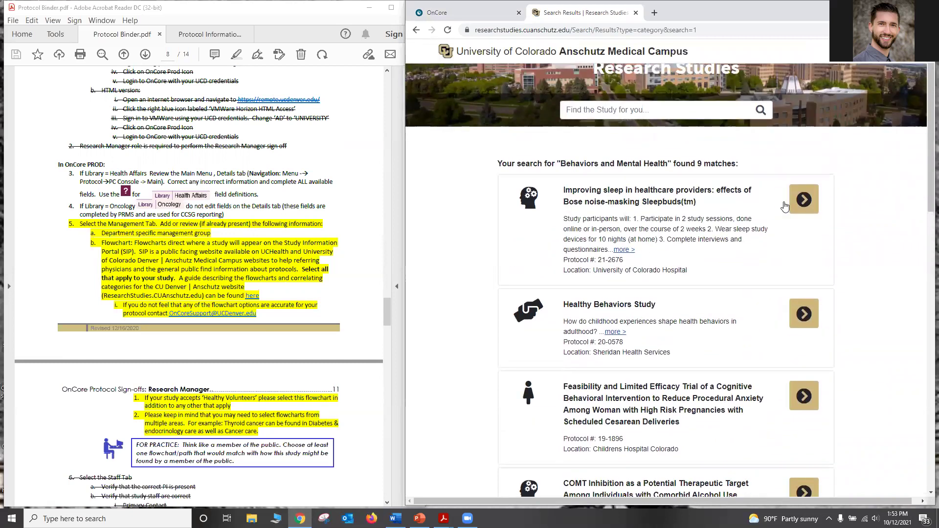
# Step: Examine the details and categories of the Bose noise-masking Sleepbuds study, then close the website and return to OnCore
pyautogui.click(805, 199)
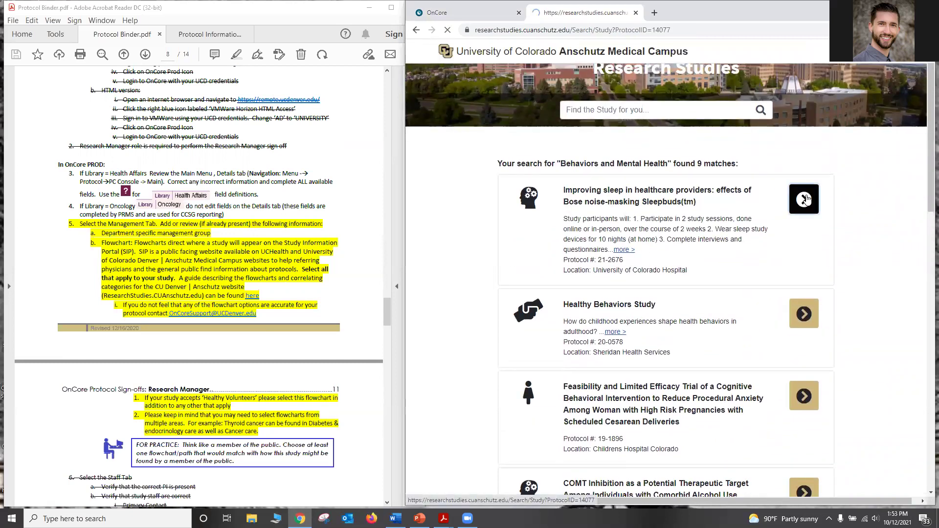
pyautogui.scroll(-2, 473, 260)
pyautogui.scroll(-4, 474, 259)
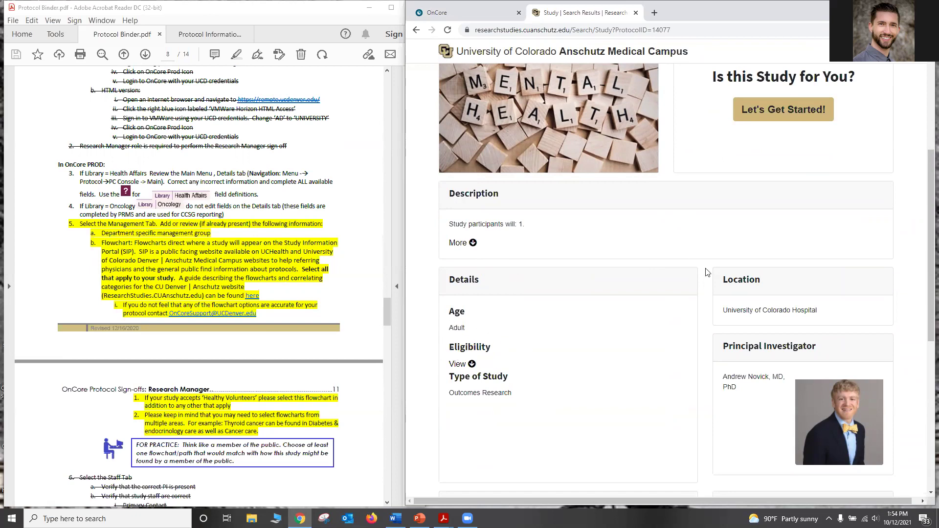
pyautogui.scroll(-1, 591, 360)
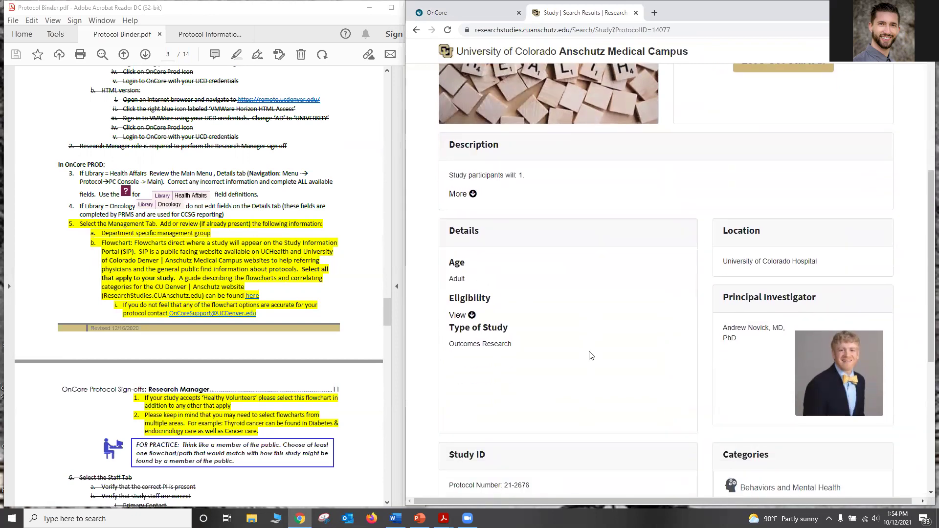
pyautogui.scroll(-1, 593, 356)
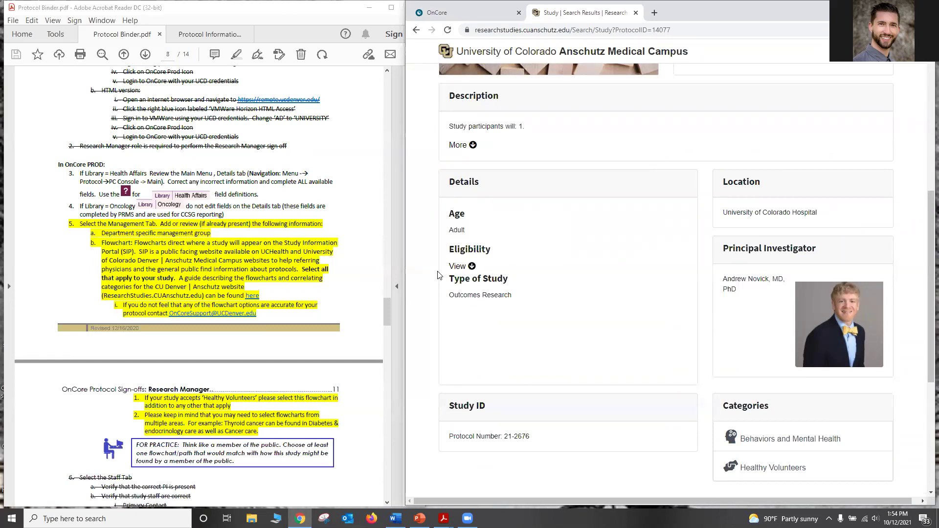
pyautogui.scroll(5, 557, 299)
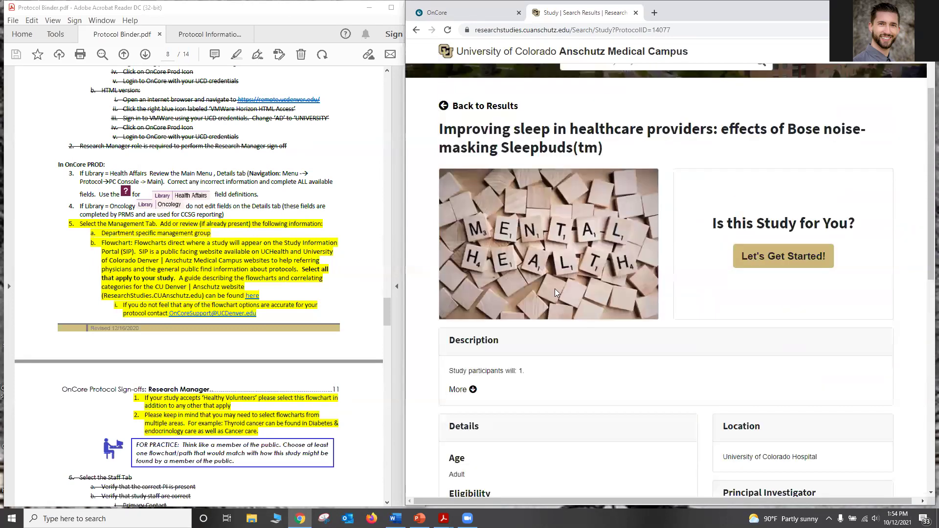
pyautogui.scroll(2, 555, 292)
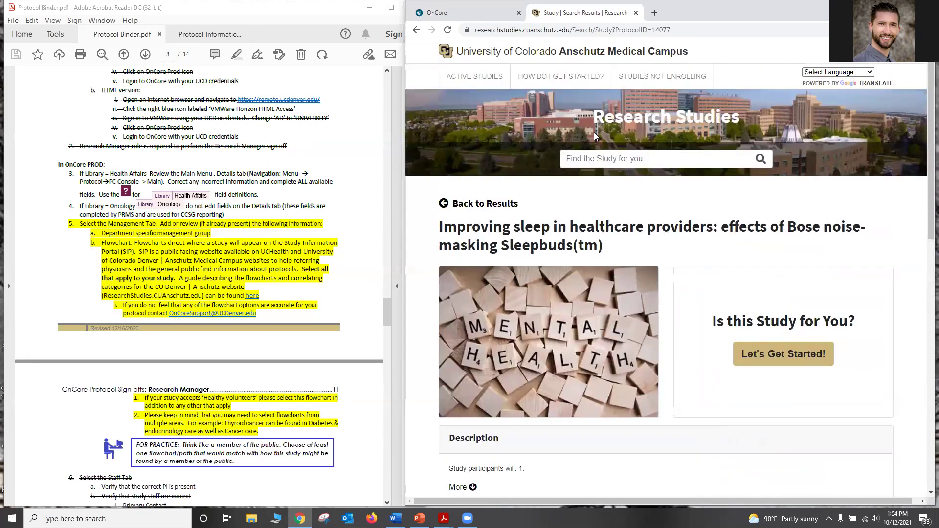
pyautogui.click(635, 13)
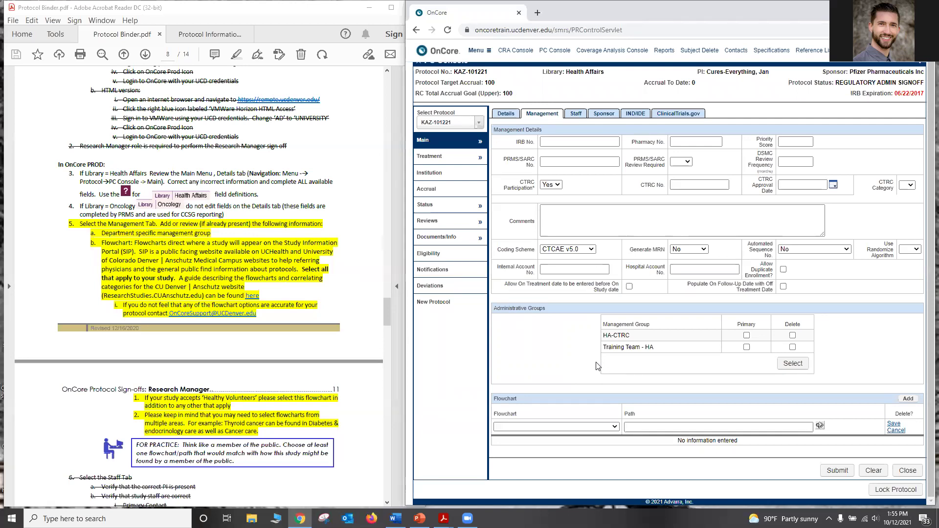
# Step: Set the new flowchart entry to Behavioral Health with the Mood Disorders path and save it
pyautogui.click(586, 427)
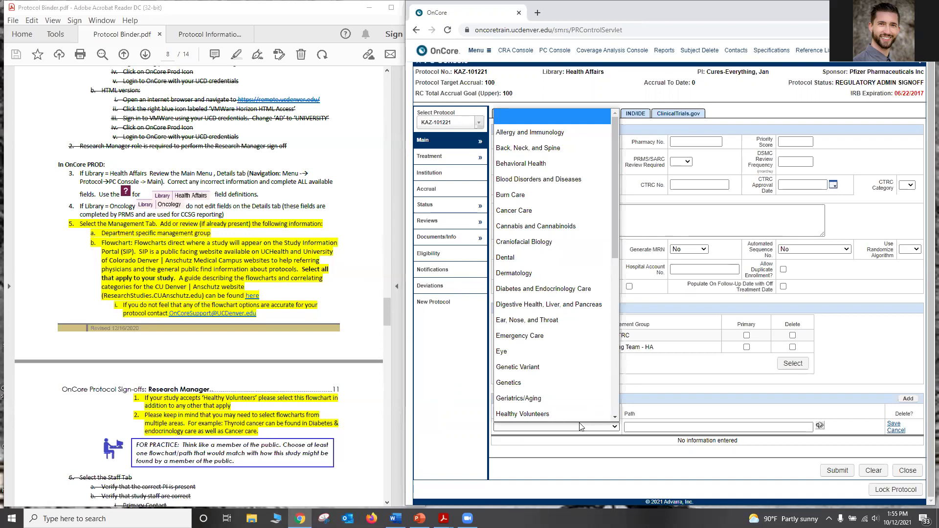
pyautogui.scroll(-1, 578, 415)
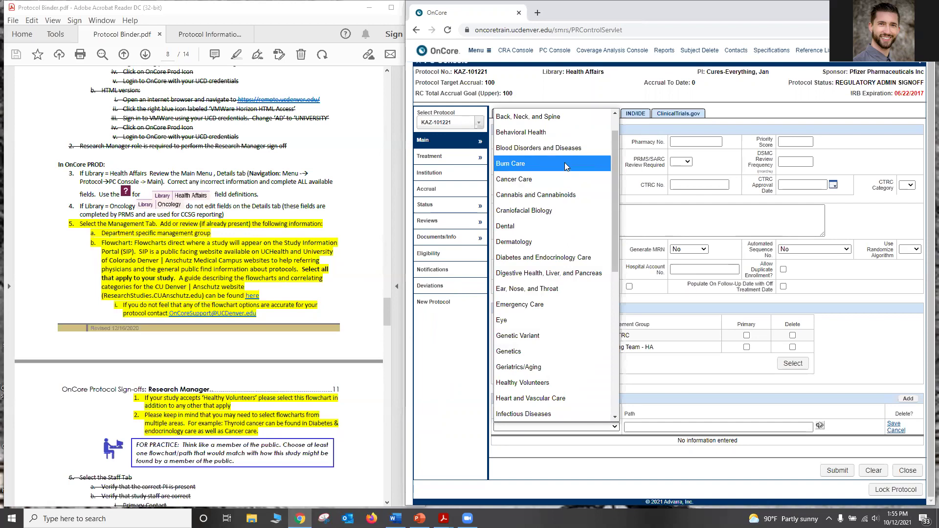
pyautogui.click(565, 133)
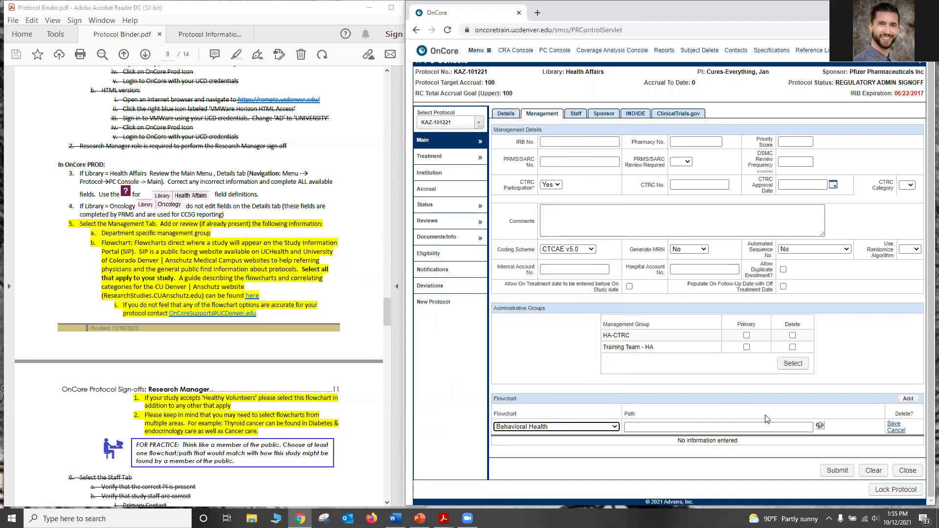
pyautogui.click(820, 426)
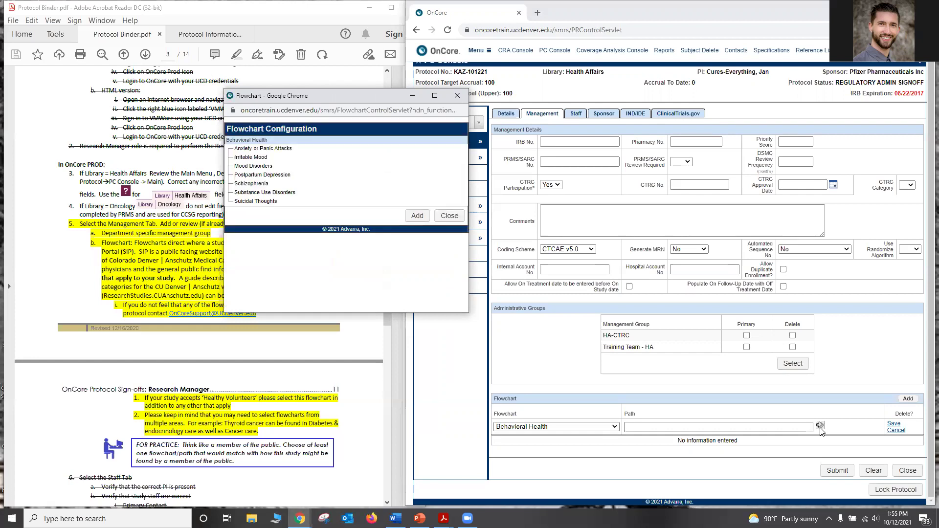
pyautogui.click(256, 166)
pyautogui.click(421, 216)
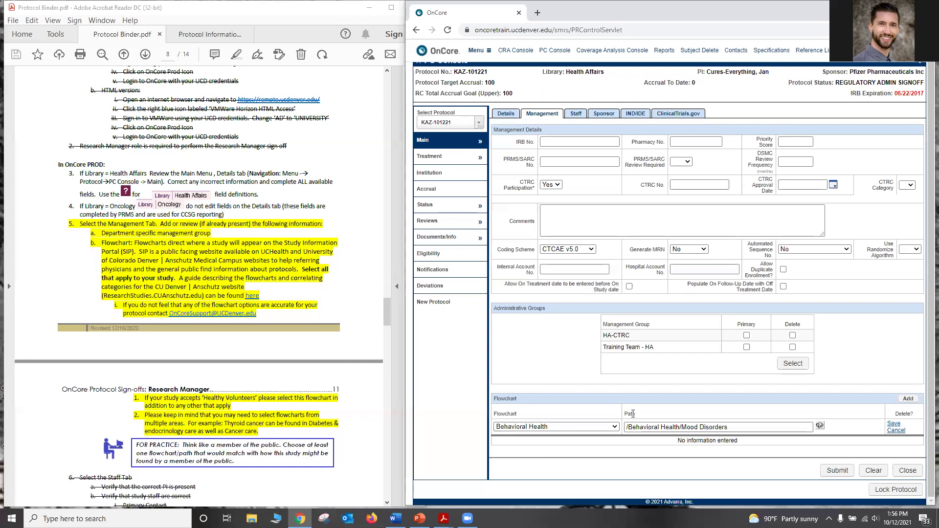
pyautogui.click(893, 424)
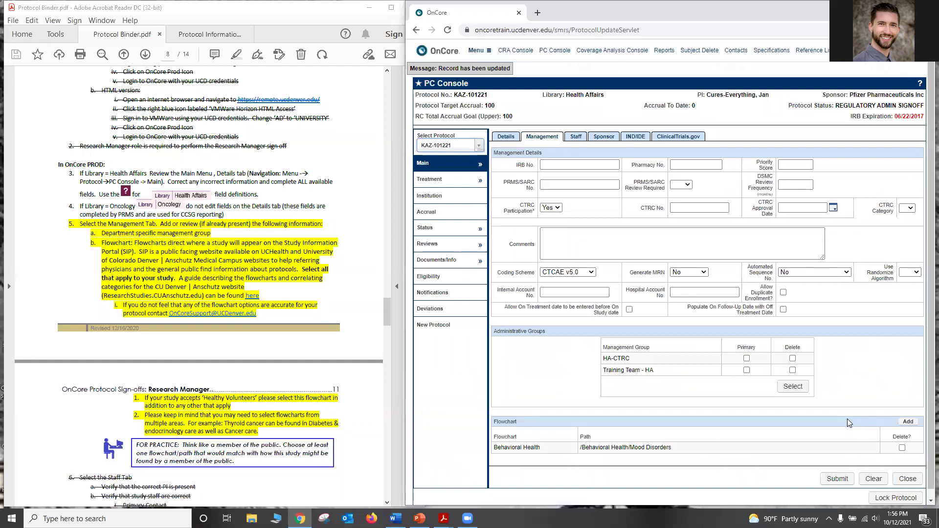
pyautogui.scroll(-1, 845, 427)
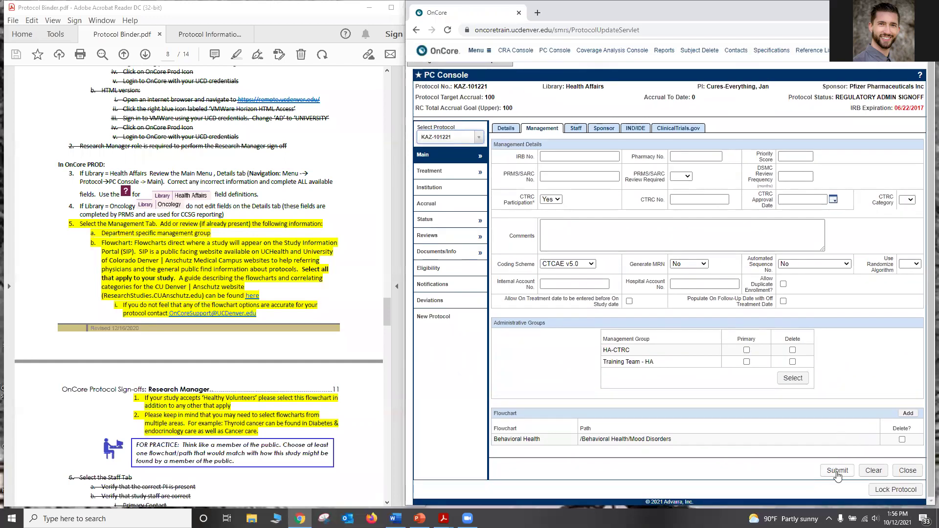
# Step: Save the management details, and mark the protocol's SIP Console configuration as complete with its fields left blank
pyautogui.click(837, 471)
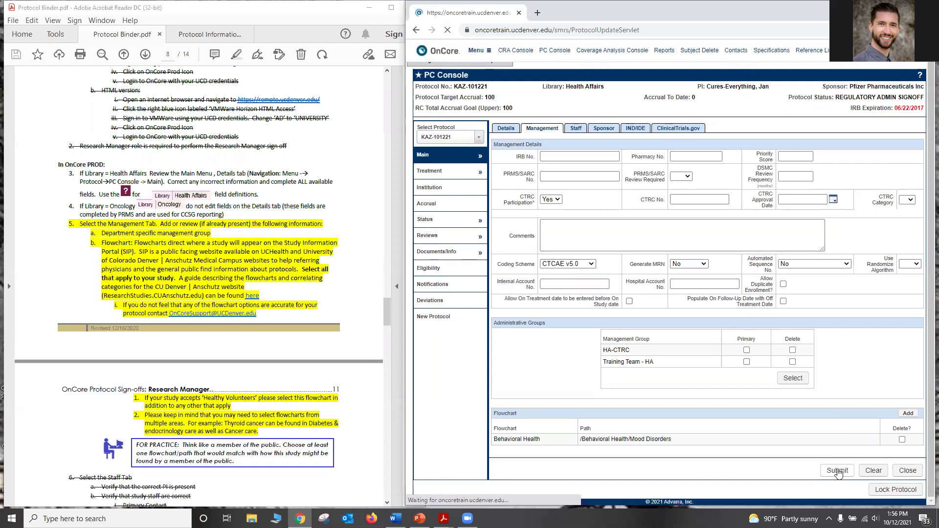
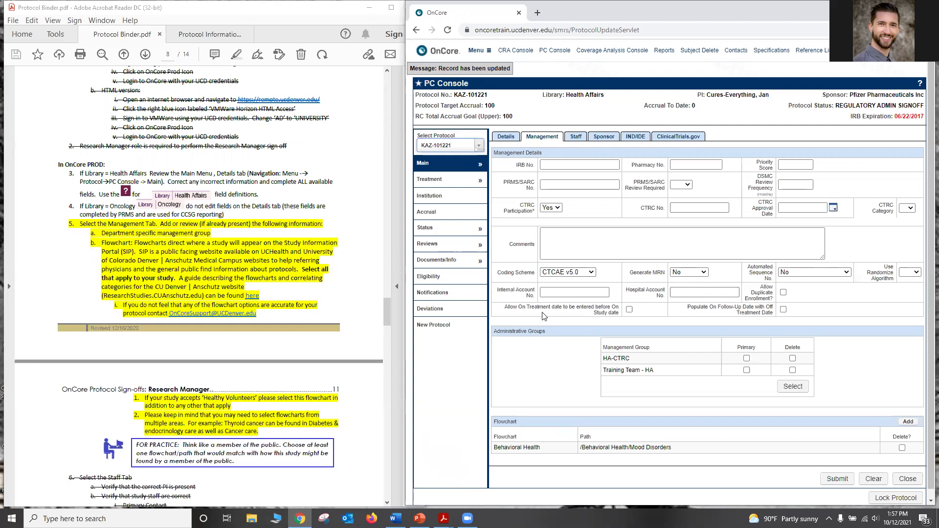
pyautogui.click(490, 53)
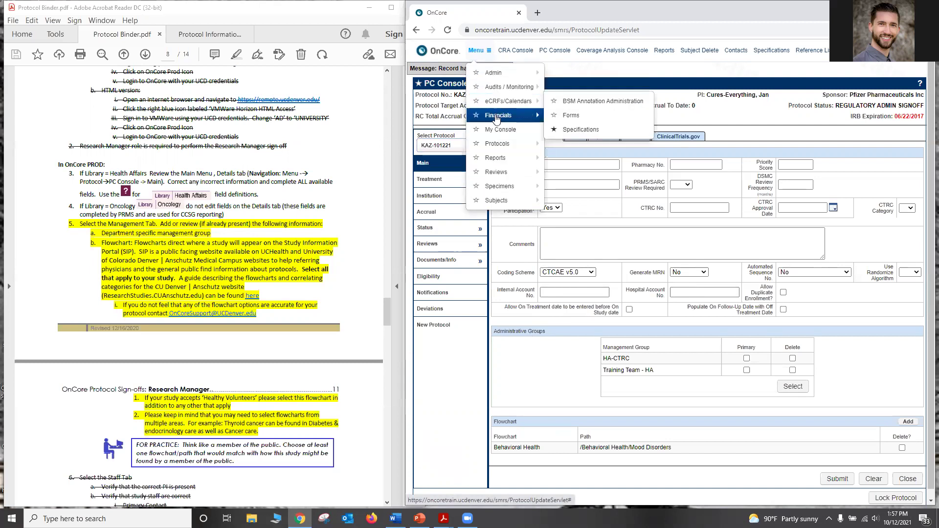
pyautogui.moveTo(505, 147)
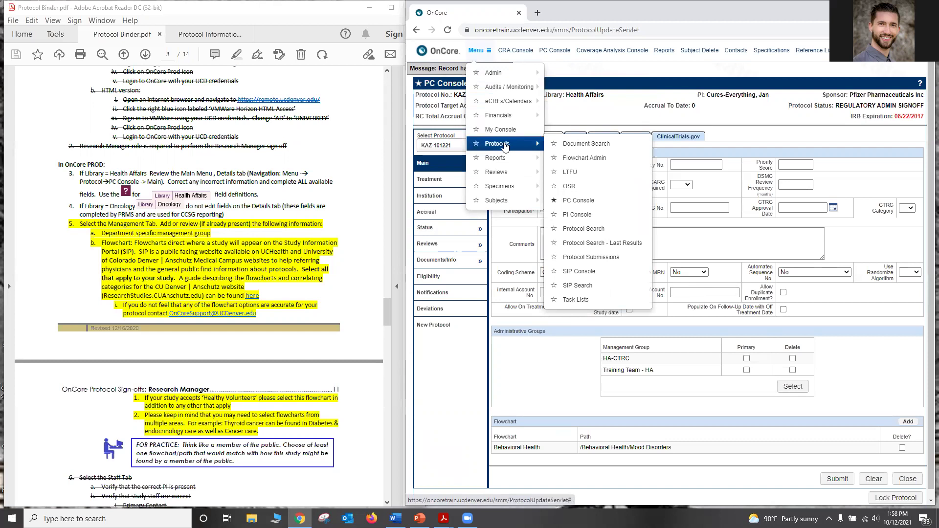
pyautogui.click(605, 275)
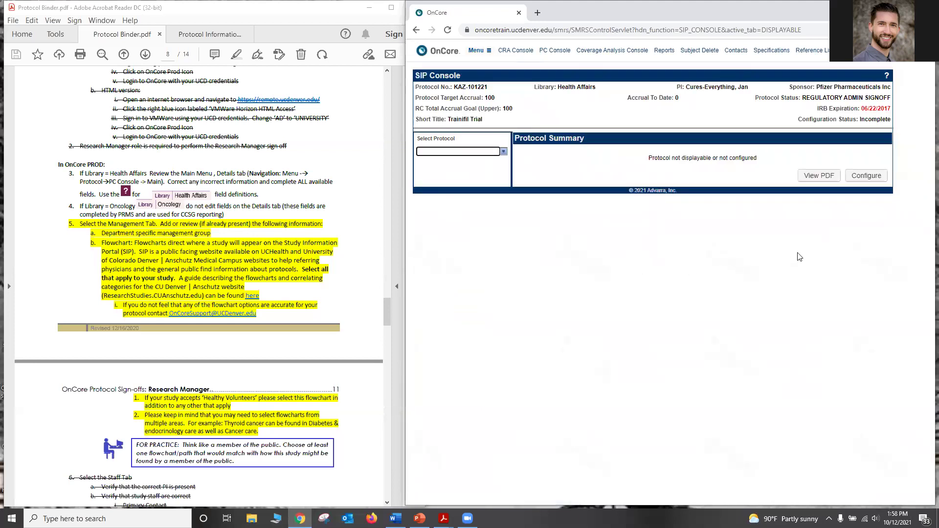
pyautogui.click(869, 182)
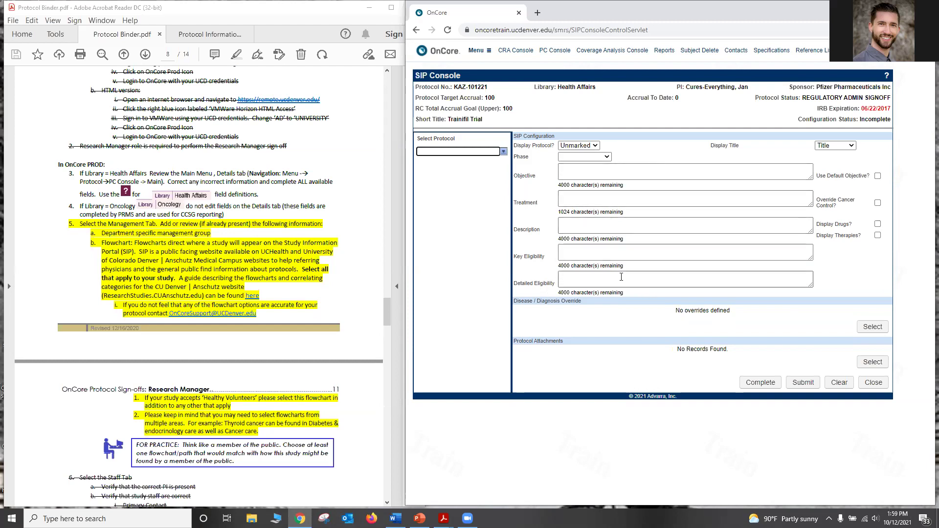
pyautogui.click(763, 383)
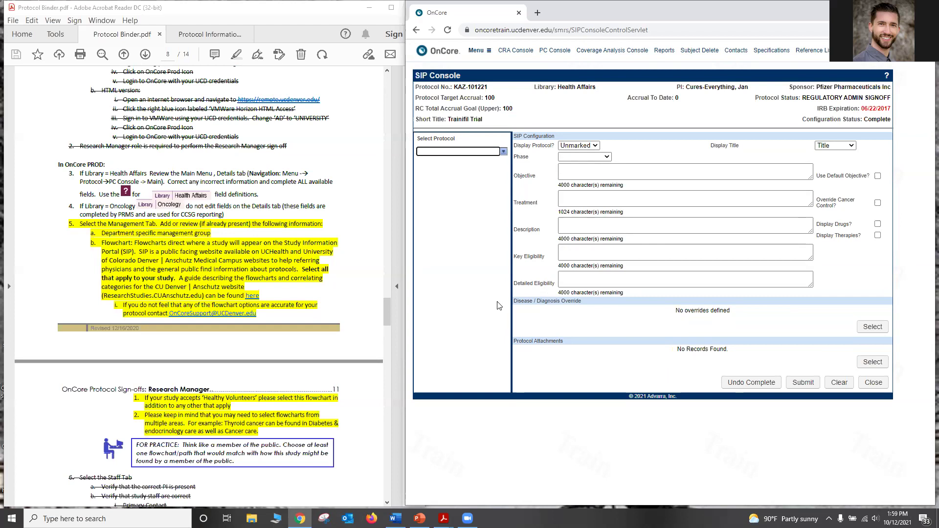
pyautogui.click(874, 383)
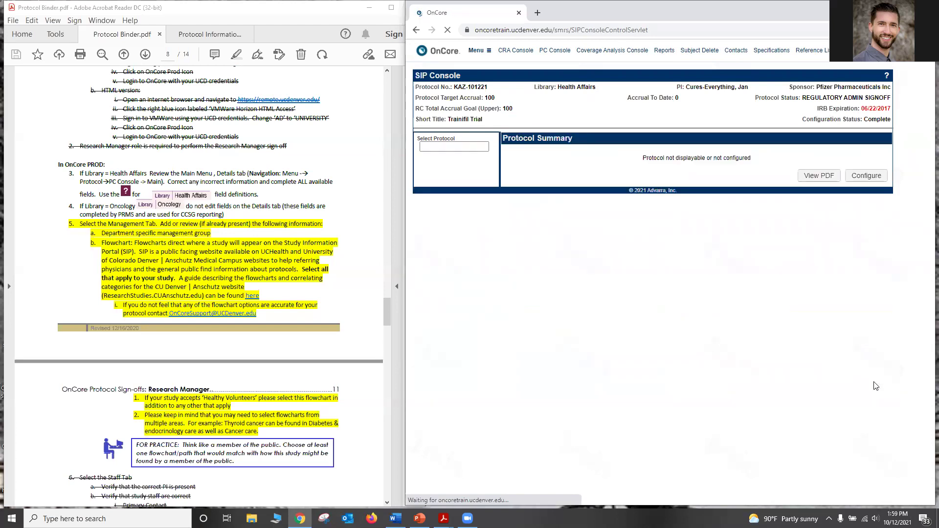
# Step: Return to the protocol's PC Console and open its sponsor details for editing, following the sponsor instructions in the Protocol Binder
pyautogui.click(484, 57)
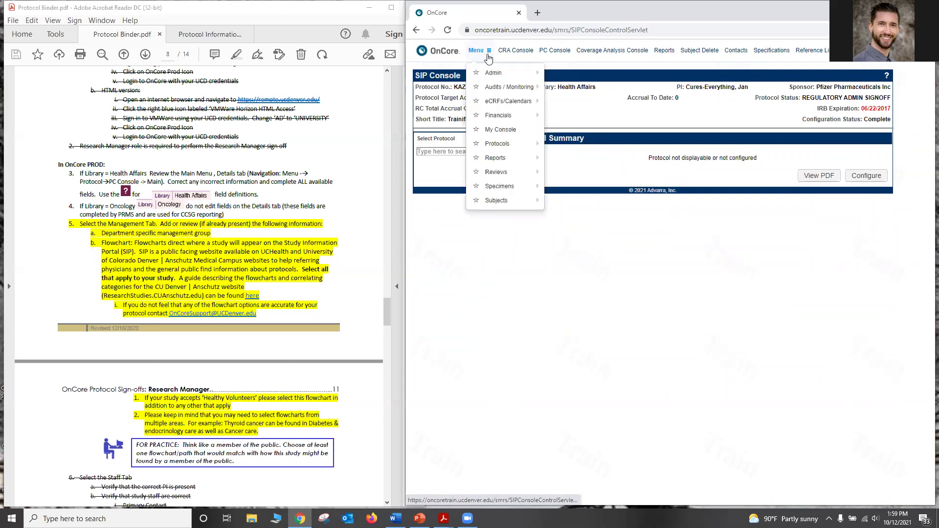
pyautogui.moveTo(492, 144)
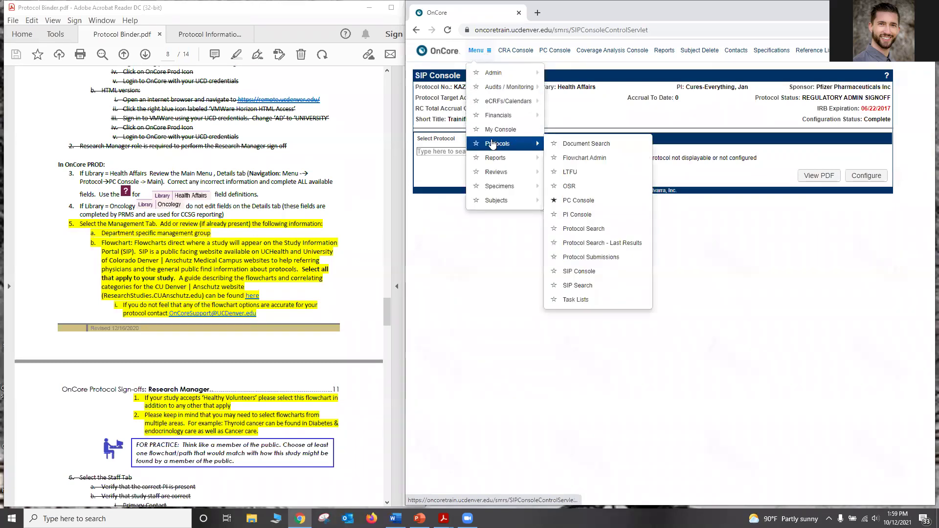
pyautogui.click(576, 203)
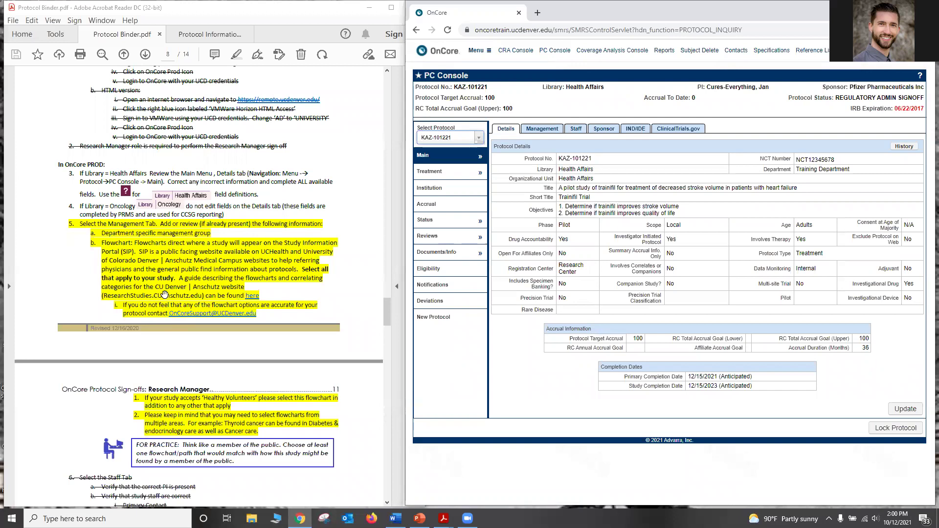
pyautogui.scroll(-1, 165, 294)
pyautogui.scroll(-4, 139, 316)
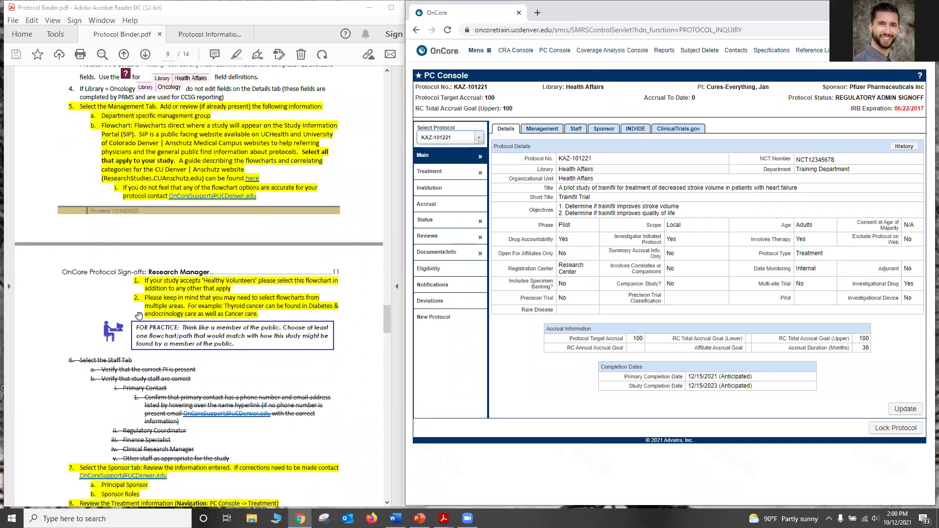
pyautogui.scroll(-6, 138, 315)
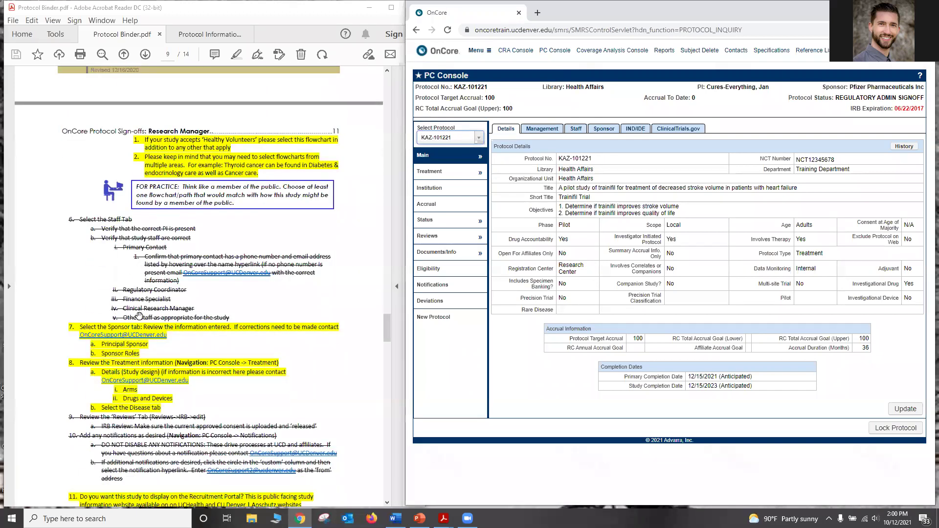
pyautogui.scroll(-1, 139, 315)
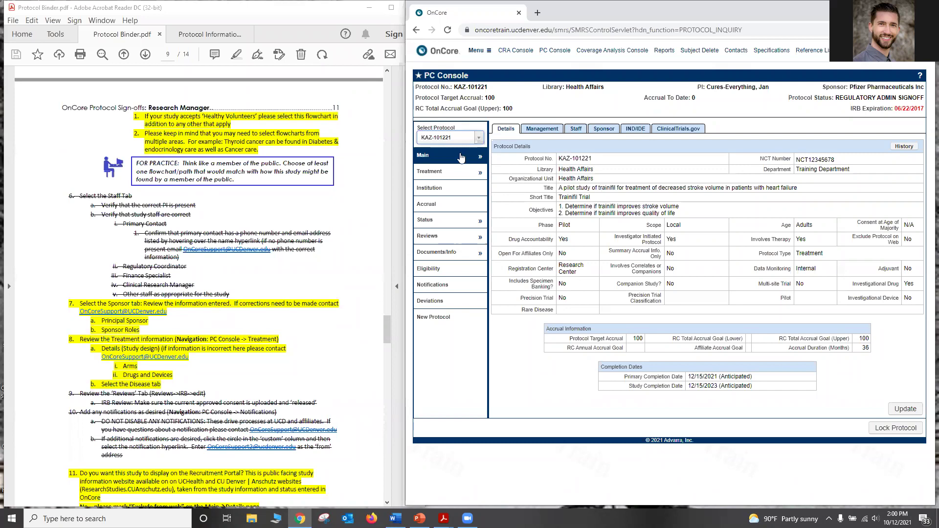
pyautogui.click(591, 137)
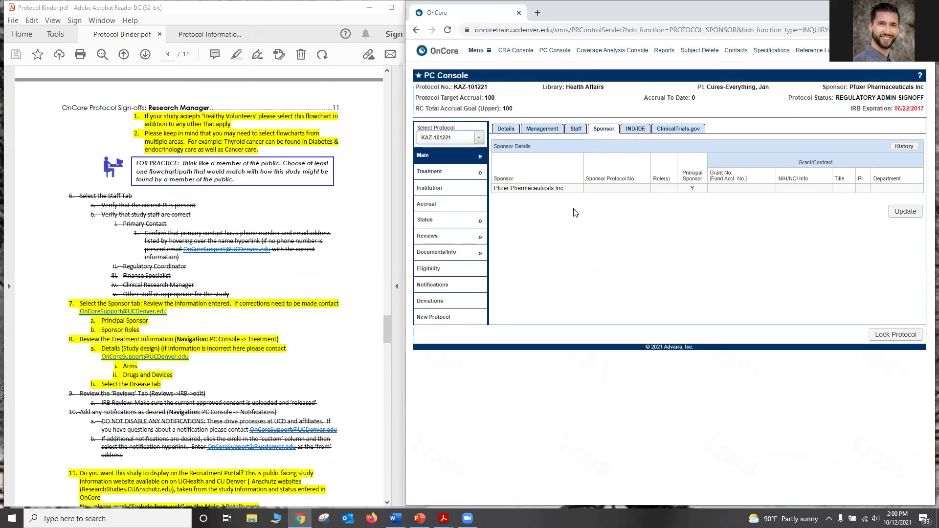
pyautogui.click(899, 219)
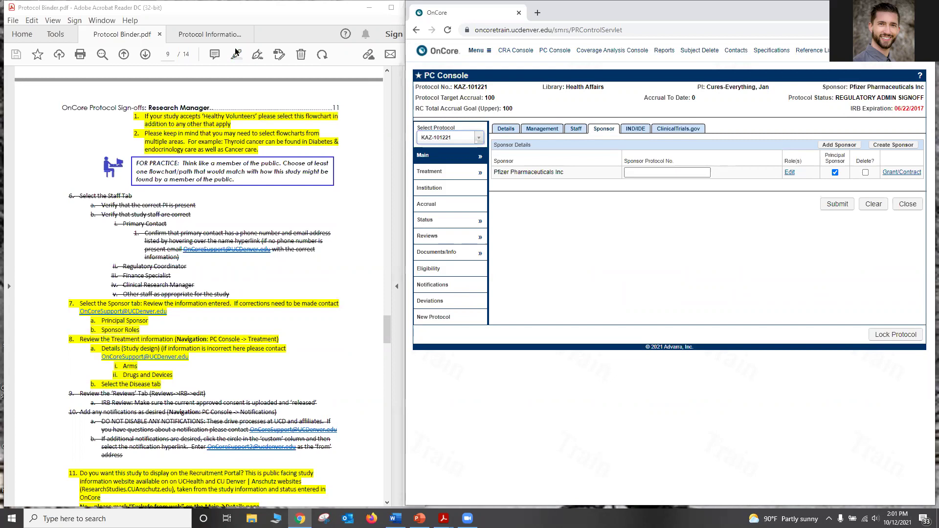
# Step: Look up the sponsor protocol number in the Protocol Information Sheet, set it to B1111111 for Pfizer Pharmaceuticals Inc in OnCore, and save
pyautogui.click(224, 33)
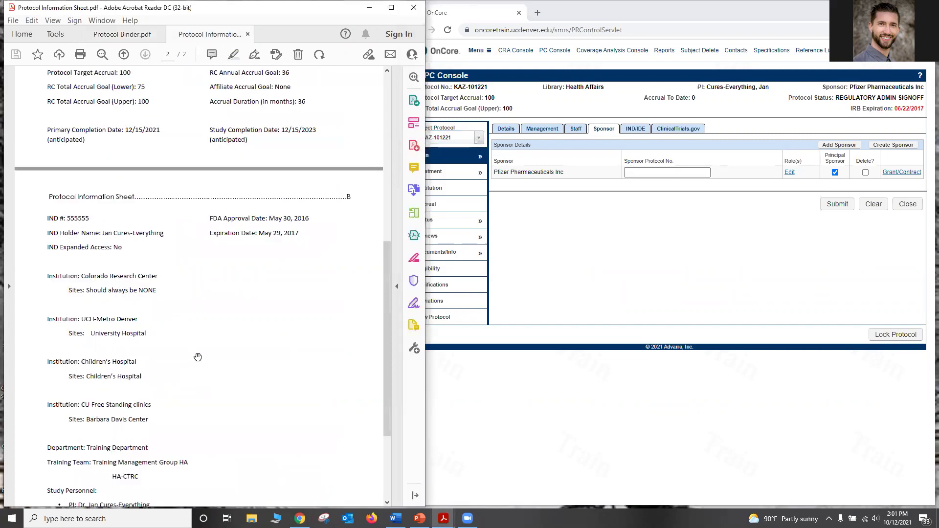
pyautogui.scroll(-2, 198, 359)
pyautogui.scroll(-4, 199, 359)
pyautogui.scroll(10, 199, 353)
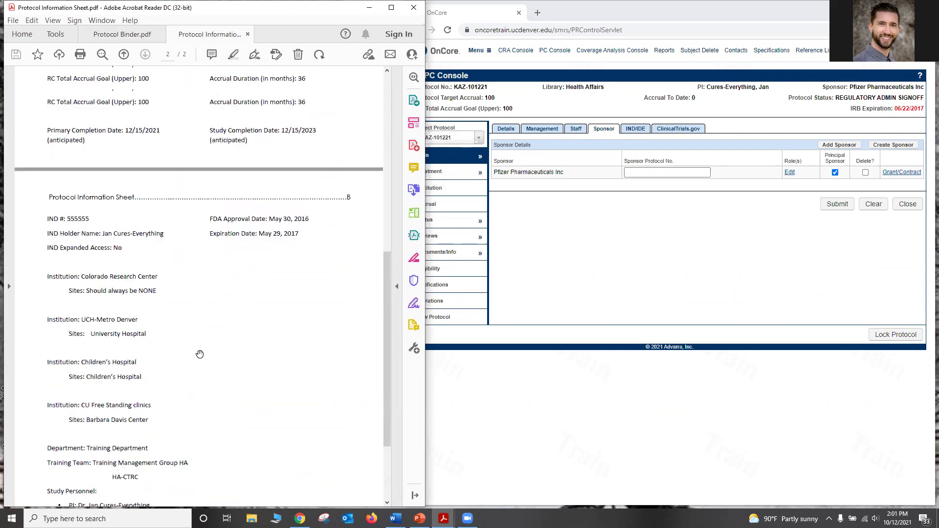
pyautogui.scroll(5, 201, 353)
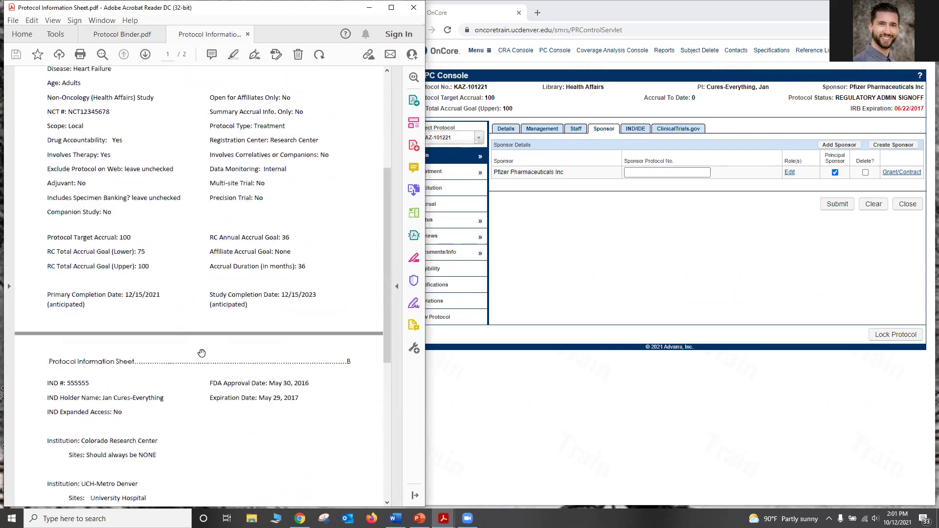
pyautogui.scroll(2, 201, 353)
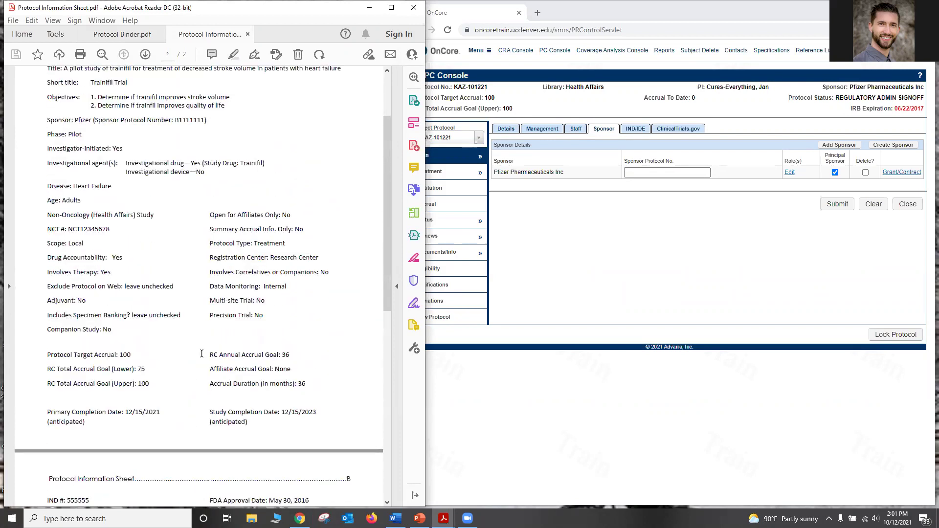
pyautogui.scroll(4, 202, 353)
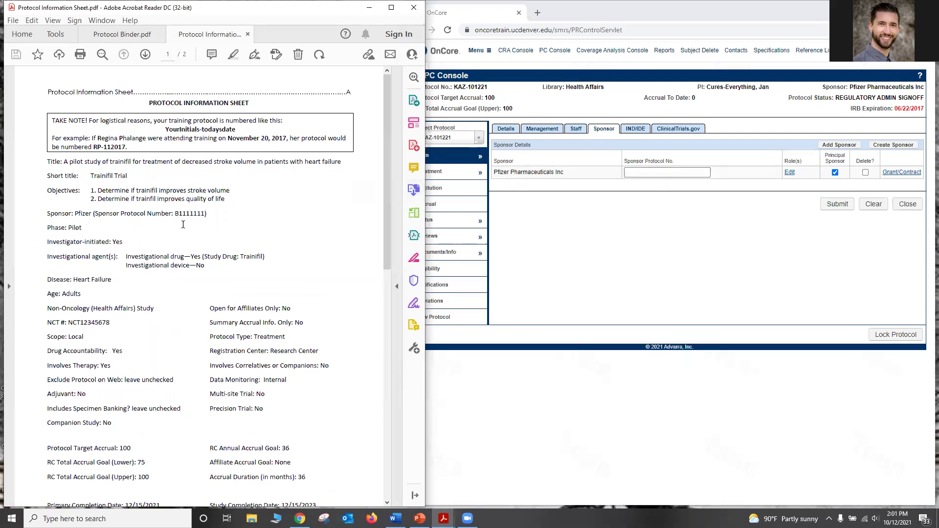
pyautogui.click(639, 171)
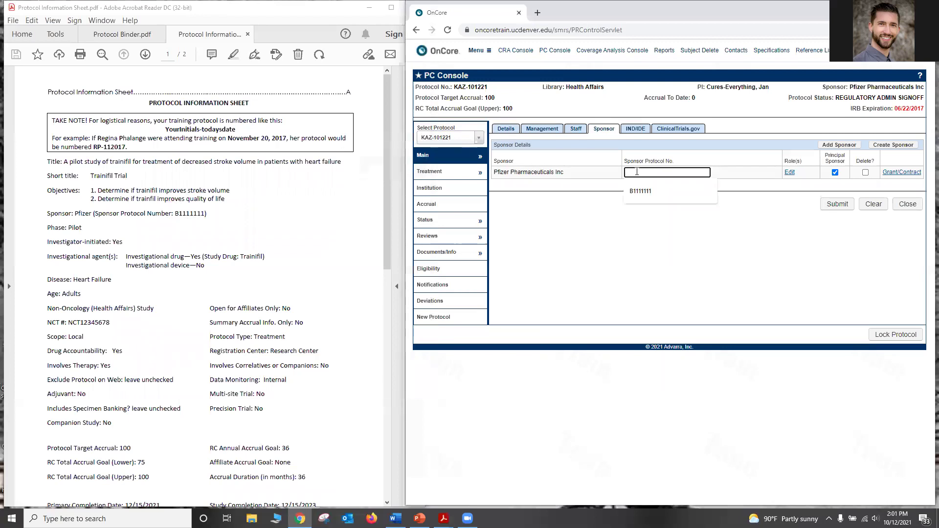
pyautogui.write('B')
pyautogui.write('1111111')
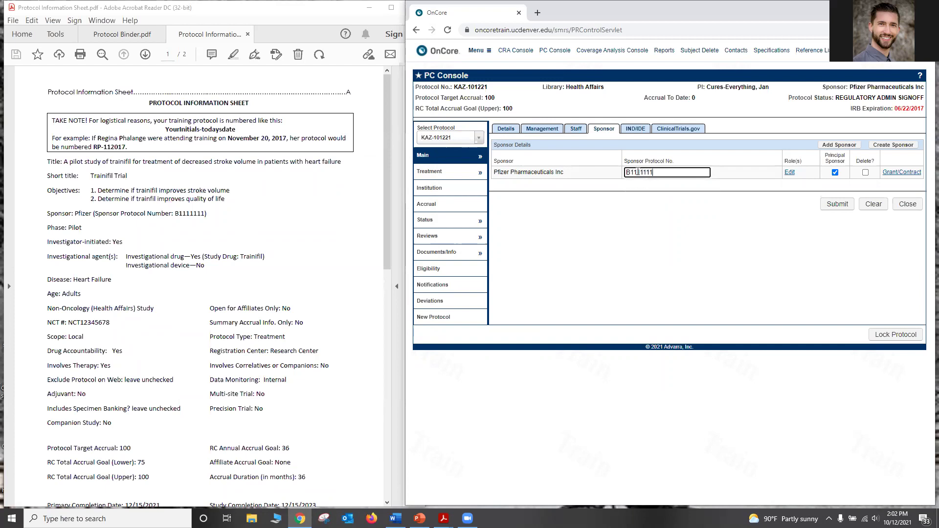
pyautogui.click(832, 205)
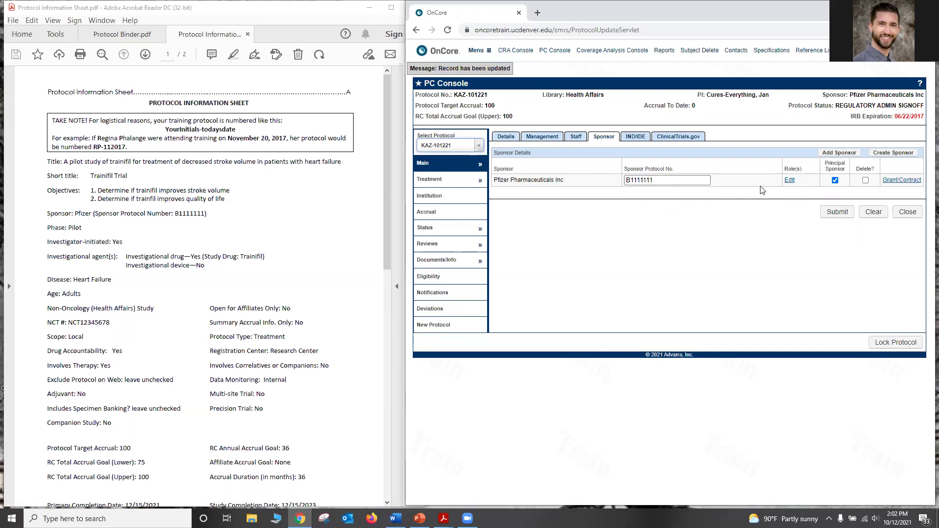
pyautogui.click(791, 181)
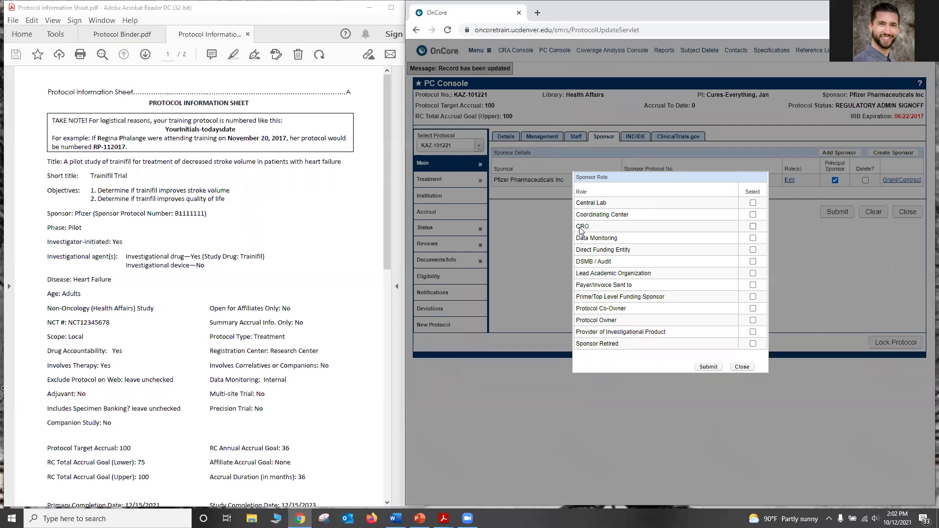
pyautogui.click(753, 226)
pyautogui.click(753, 344)
pyautogui.click(753, 297)
pyautogui.click(752, 226)
pyautogui.click(753, 297)
pyautogui.click(753, 343)
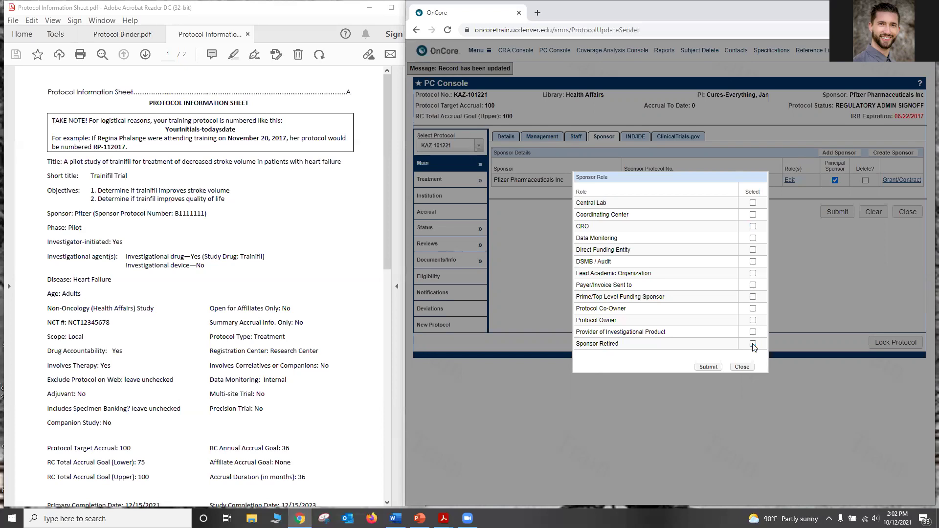
pyautogui.click(741, 367)
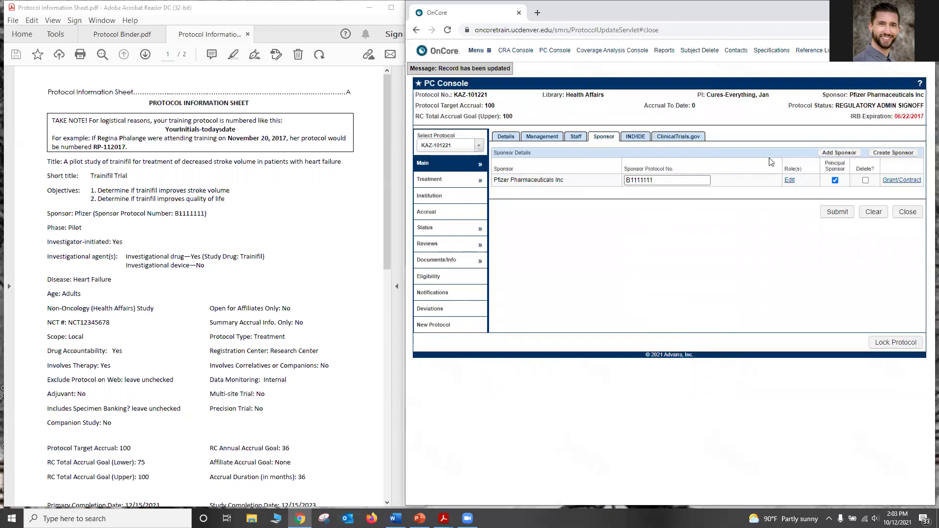
pyautogui.click(836, 153)
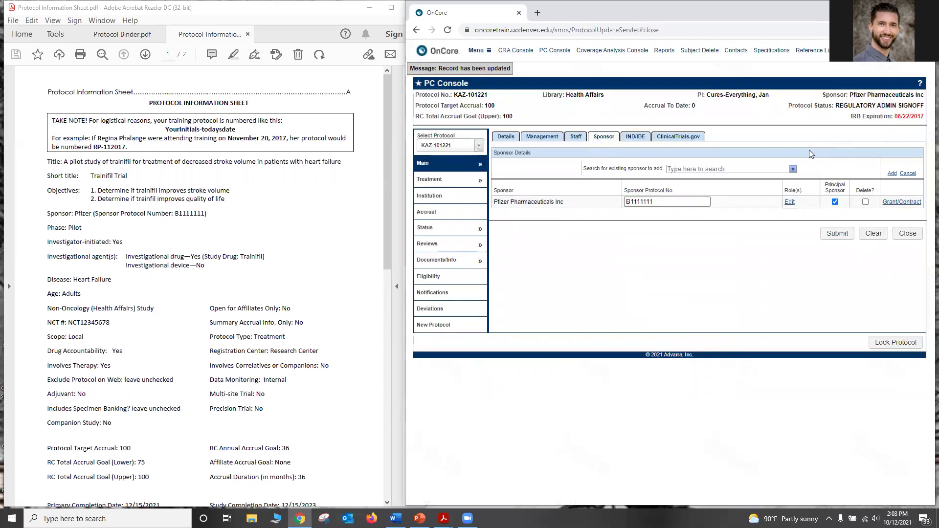
pyautogui.click(758, 168)
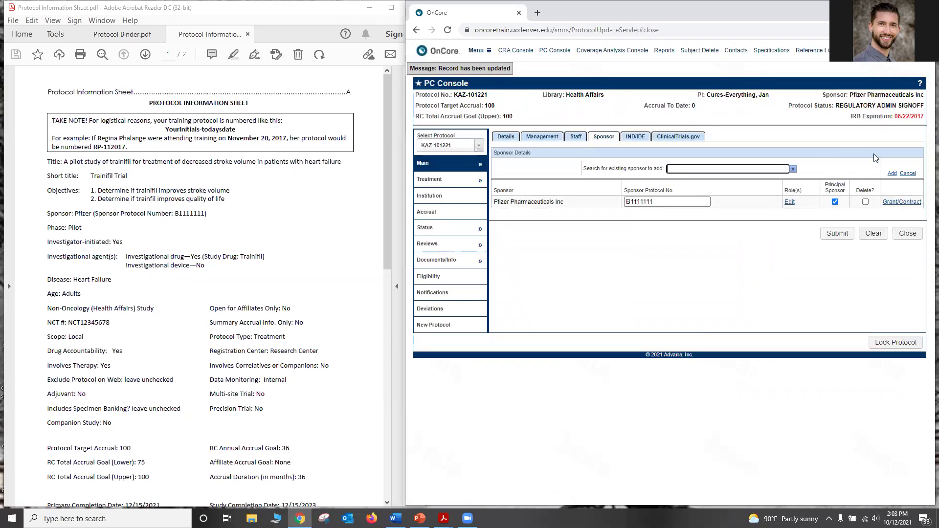
pyautogui.click(908, 174)
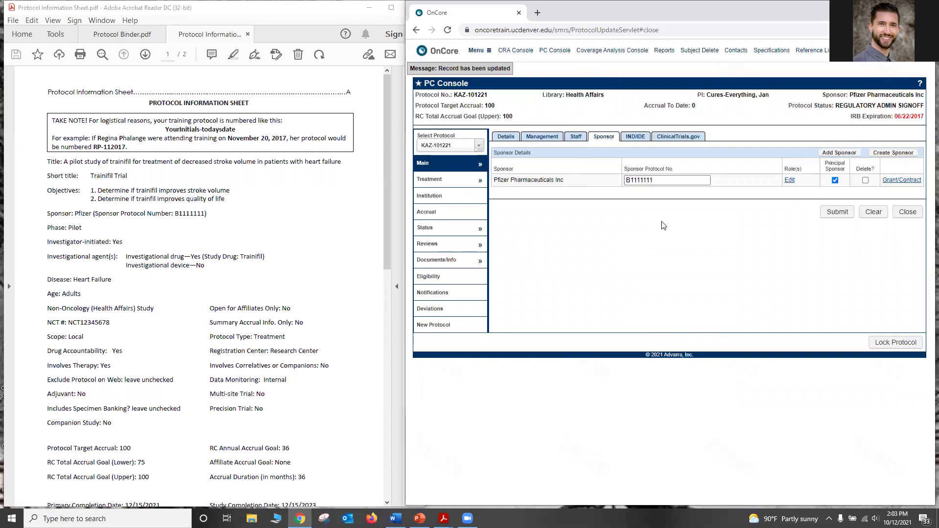
# Step: Check the treatment instructions in the Protocol Binder, and review the protocol's treatment steps, arms and drugs in OnCore
pyautogui.click(104, 33)
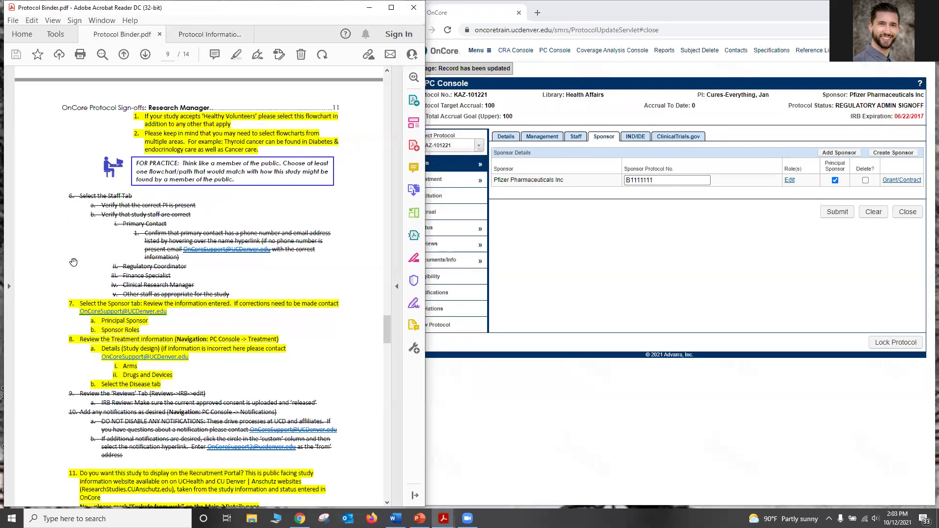
pyautogui.scroll(-1, 75, 253)
pyautogui.scroll(-2, 75, 252)
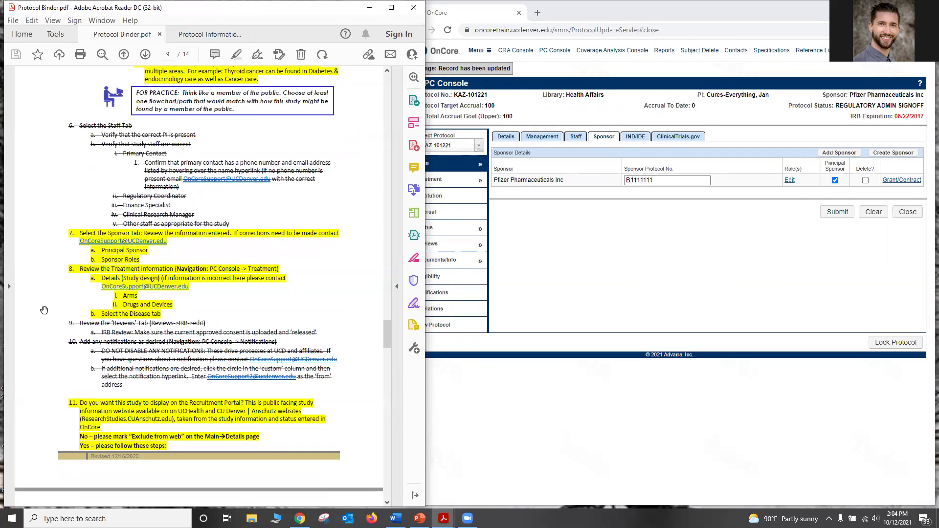
pyautogui.click(611, 276)
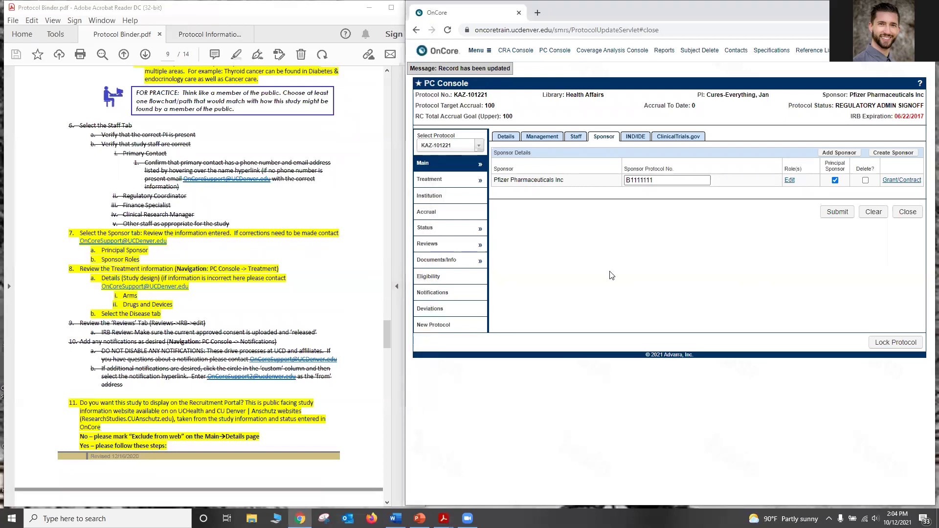
pyautogui.click(446, 183)
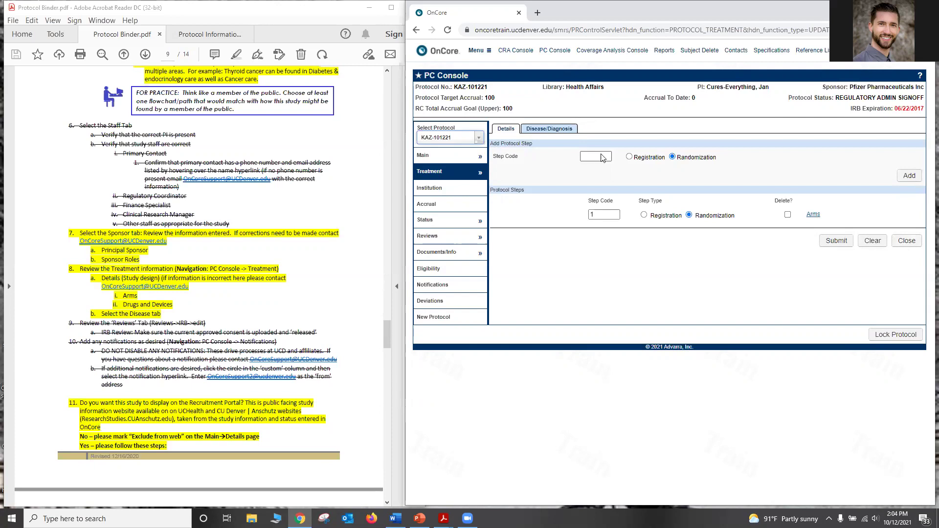
pyautogui.click(906, 241)
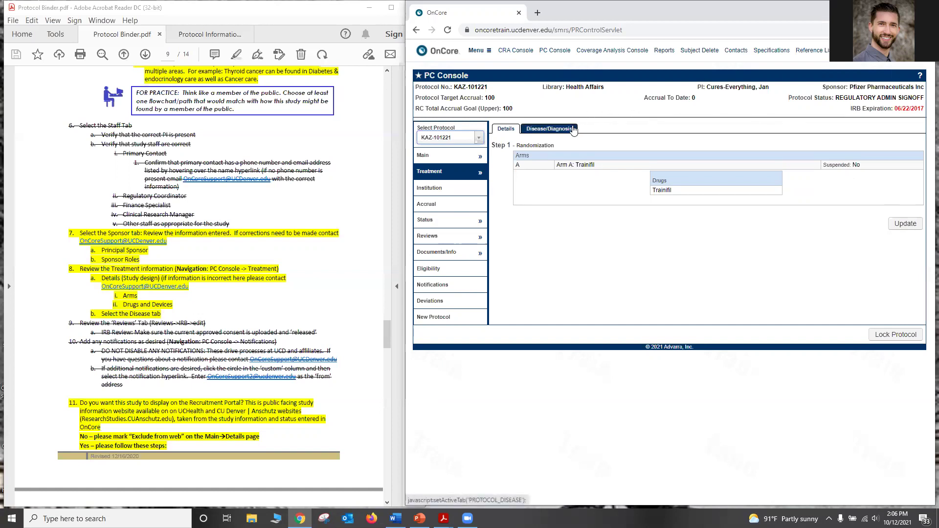
# Step: Add the Heart Failure (I50) diagnosis to the protocol's disease information under its treatment section and save it
pyautogui.click(543, 131)
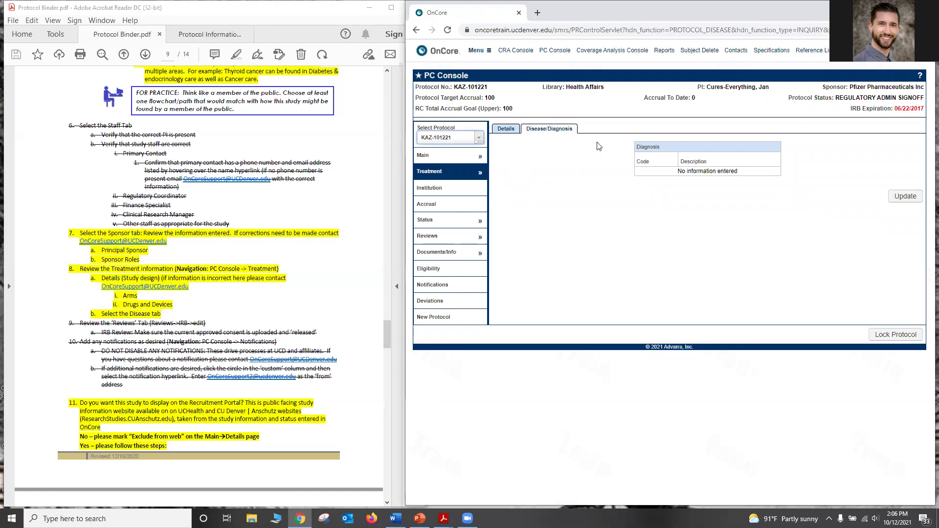
pyautogui.click(904, 202)
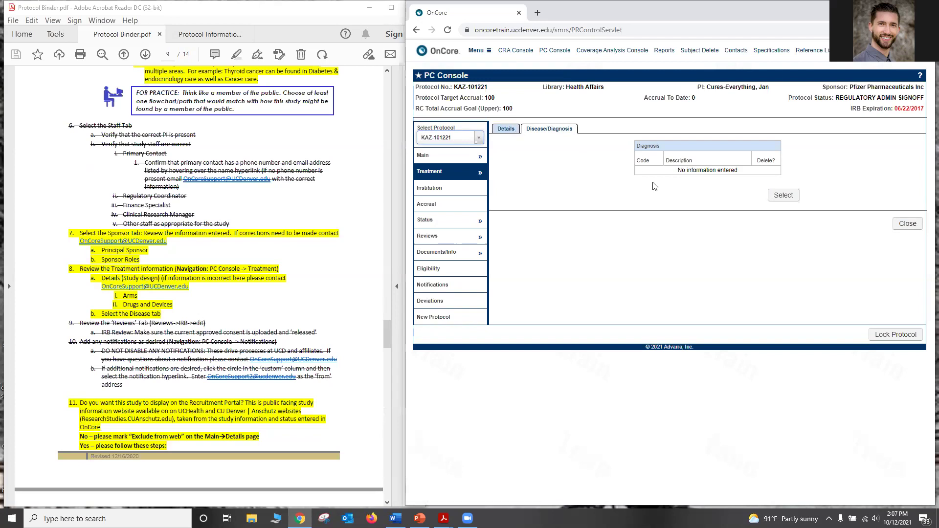
pyautogui.click(784, 197)
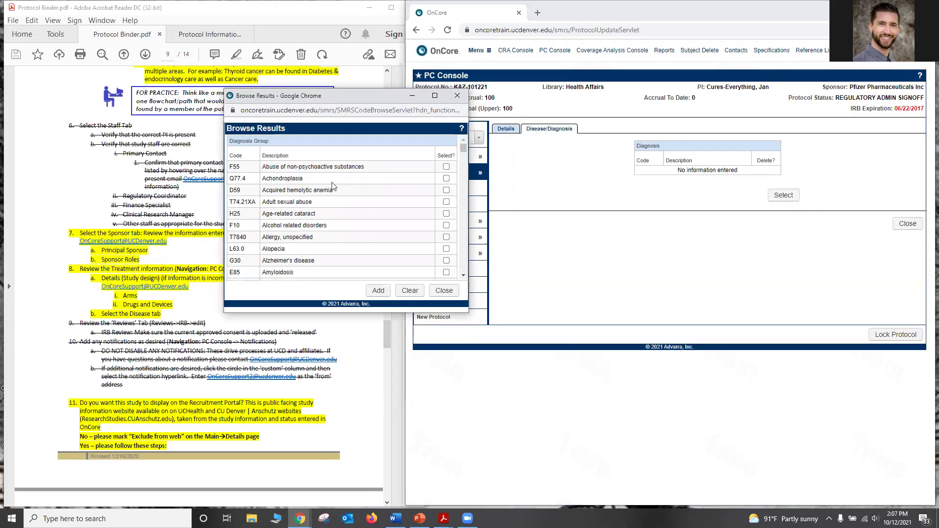
pyautogui.scroll(-15, 332, 186)
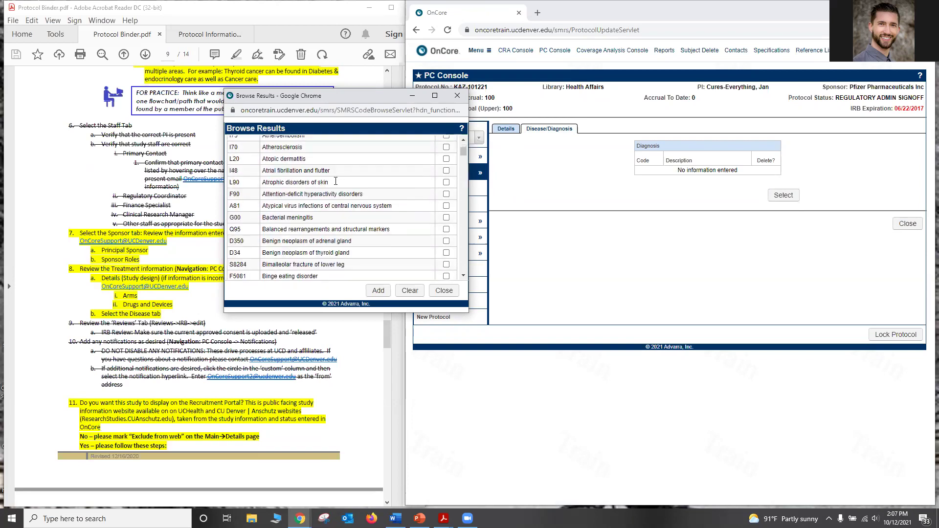
pyautogui.scroll(-15, 338, 178)
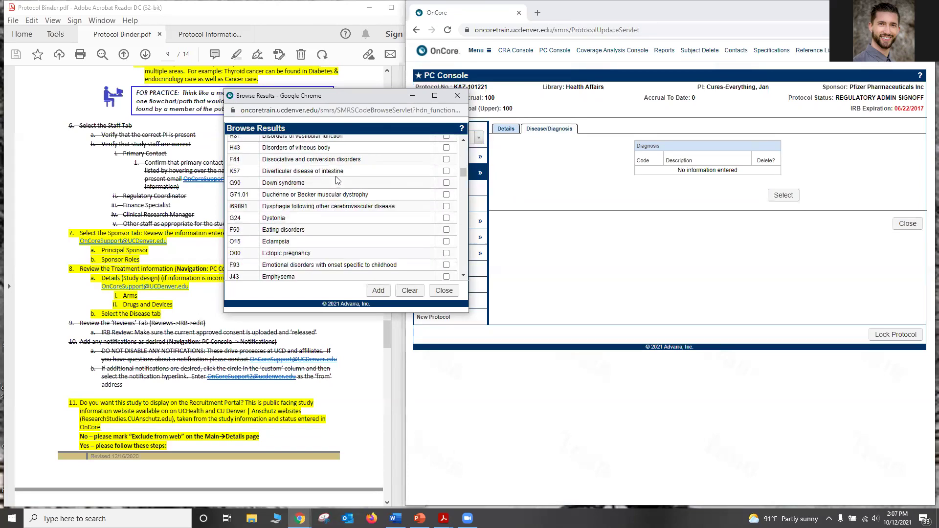
pyautogui.scroll(-10, 338, 178)
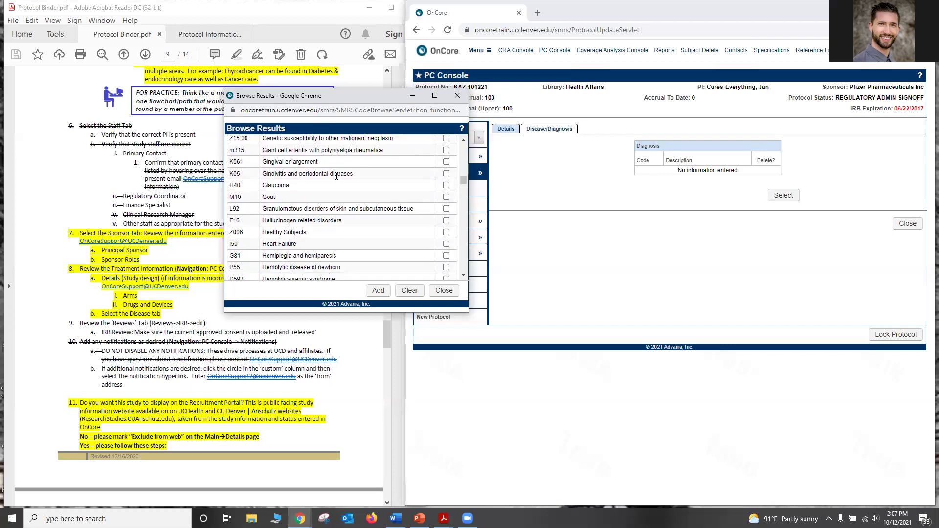
pyautogui.scroll(-1, 337, 179)
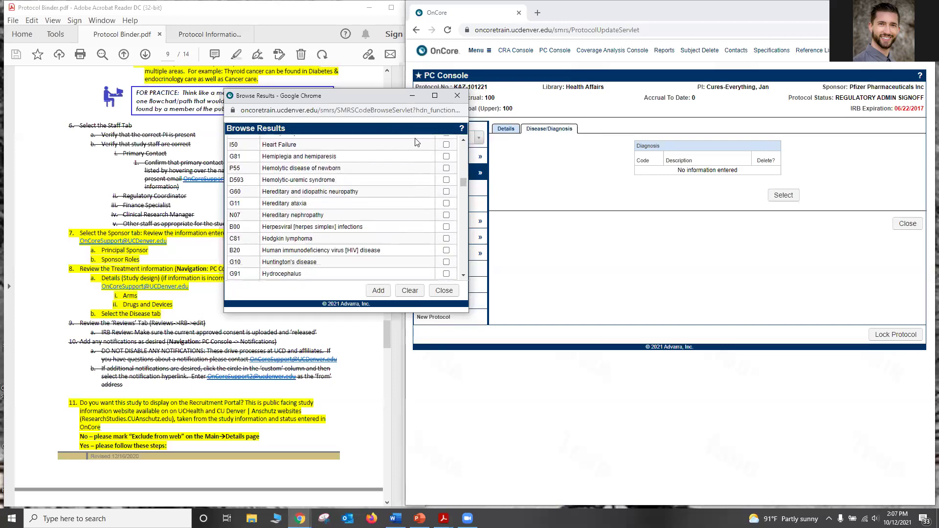
pyautogui.click(446, 146)
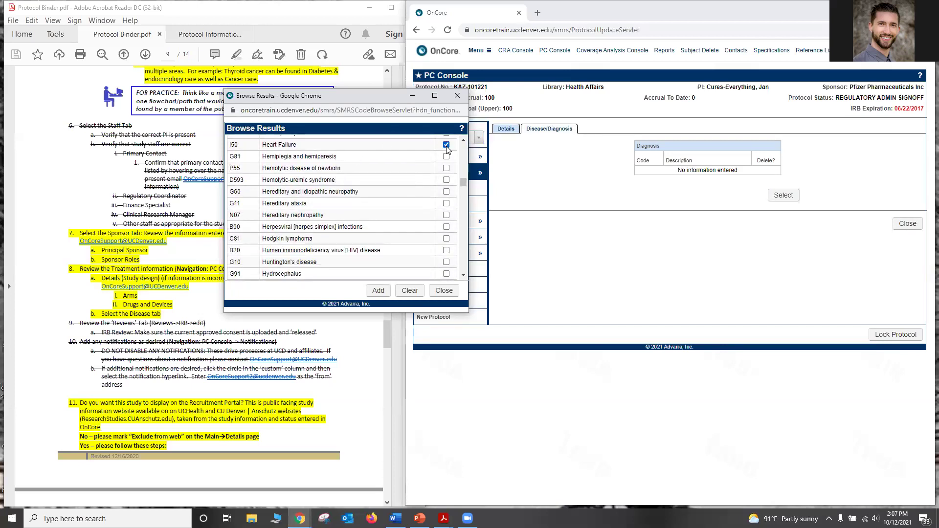
pyautogui.click(378, 292)
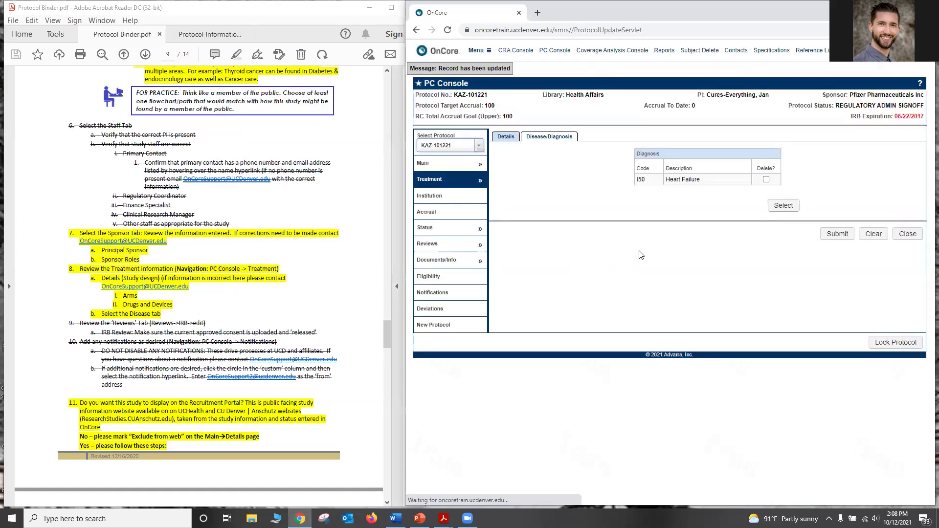
pyautogui.click(845, 237)
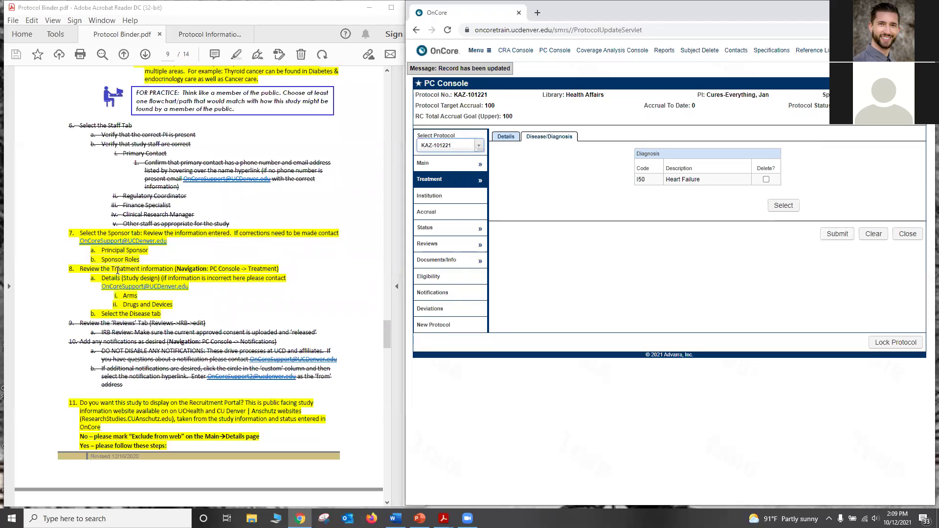
# Step: Read on in the Protocol Binder through the SIP configuration instructions to the Research Manager sign-off section and its date reminder
pyautogui.scroll(-1, 110, 271)
pyautogui.scroll(-5, 110, 270)
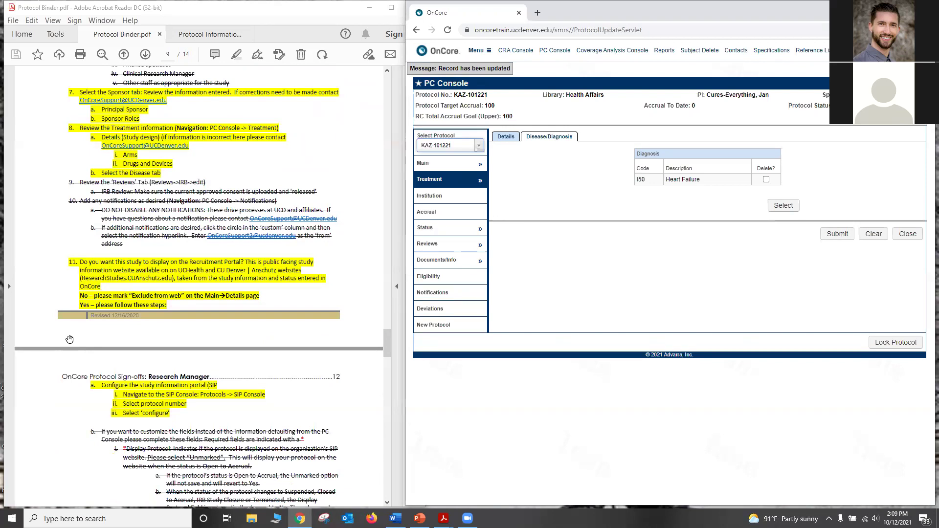
pyautogui.scroll(-1, 69, 336)
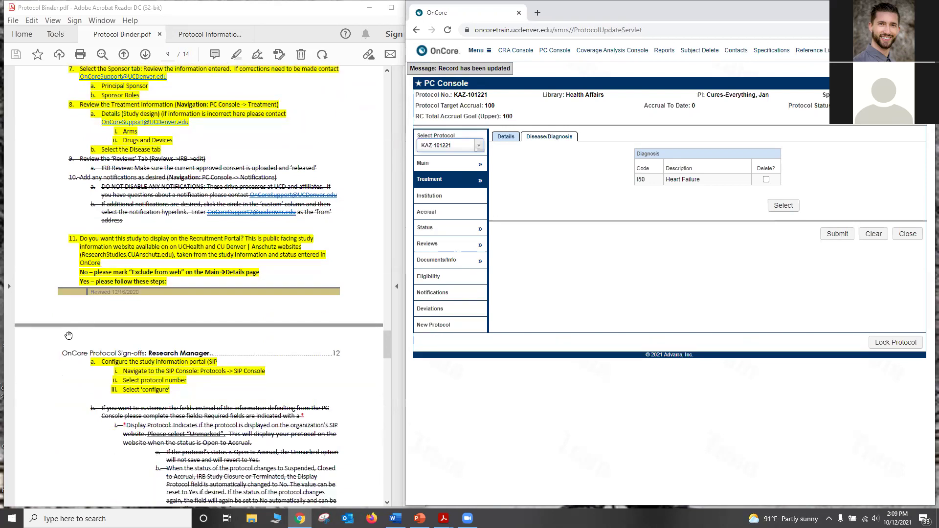
pyautogui.scroll(-1, 68, 335)
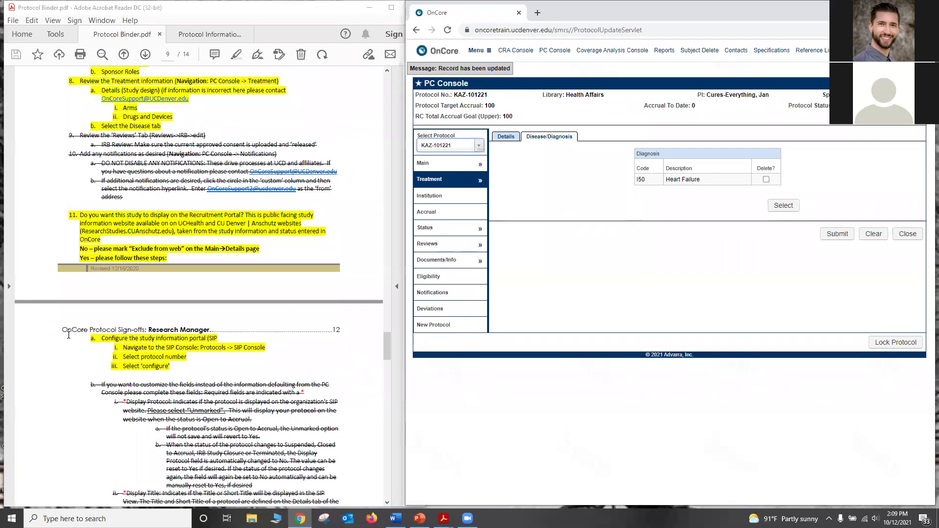
pyautogui.scroll(-3, 69, 335)
pyautogui.scroll(-18, 68, 333)
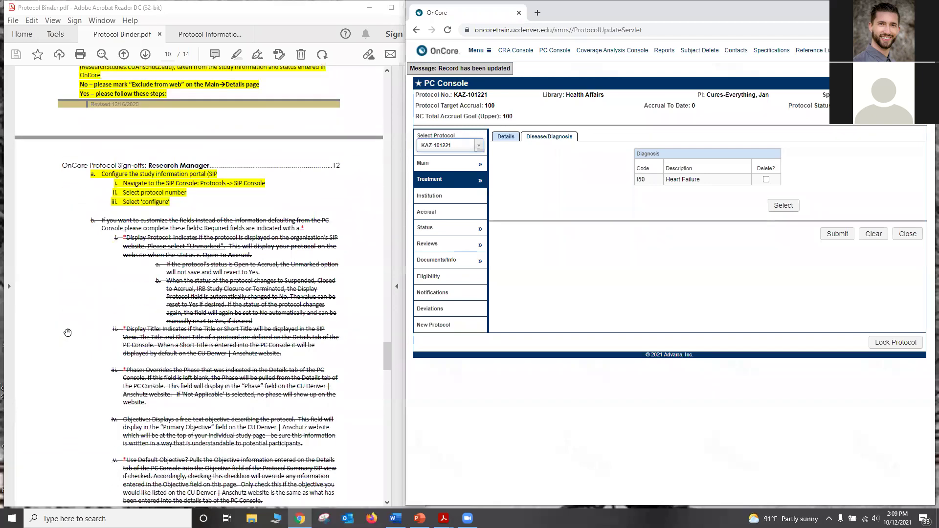
pyautogui.scroll(-7, 67, 333)
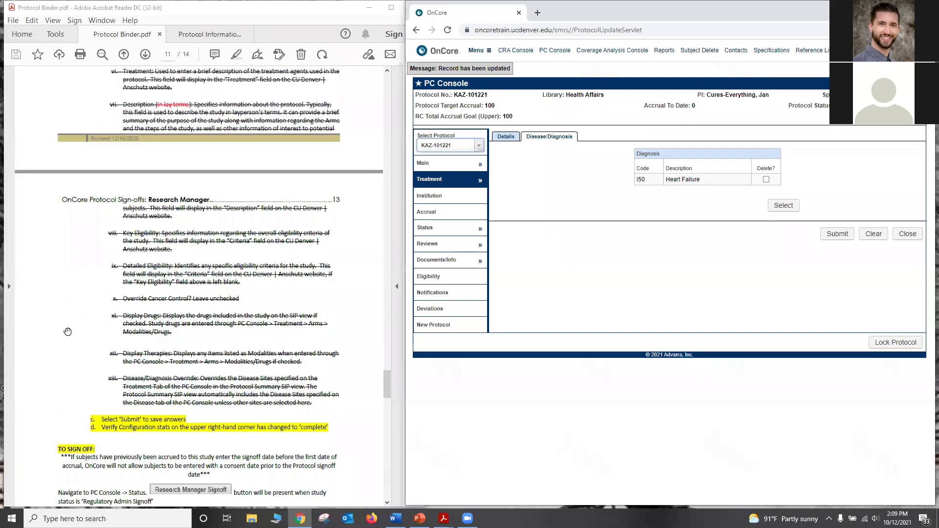
pyautogui.scroll(-6, 66, 317)
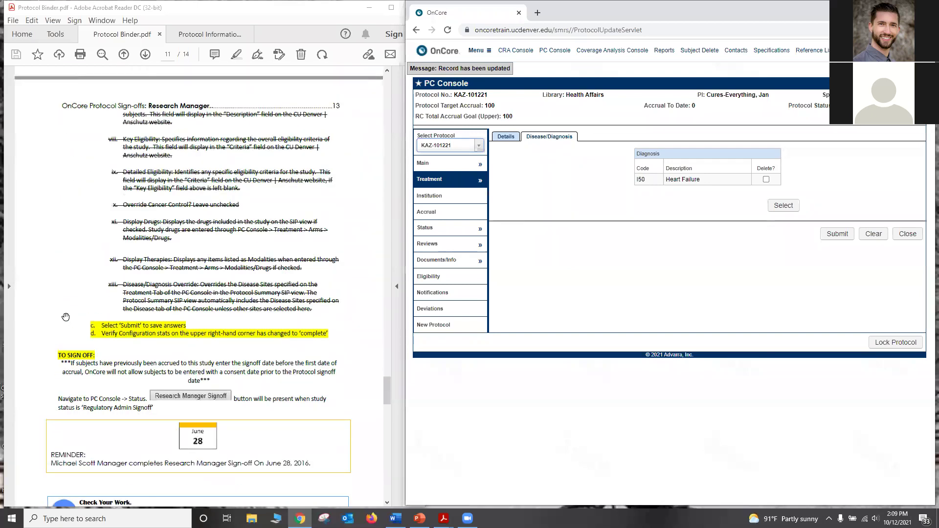
pyautogui.scroll(-1, 53, 332)
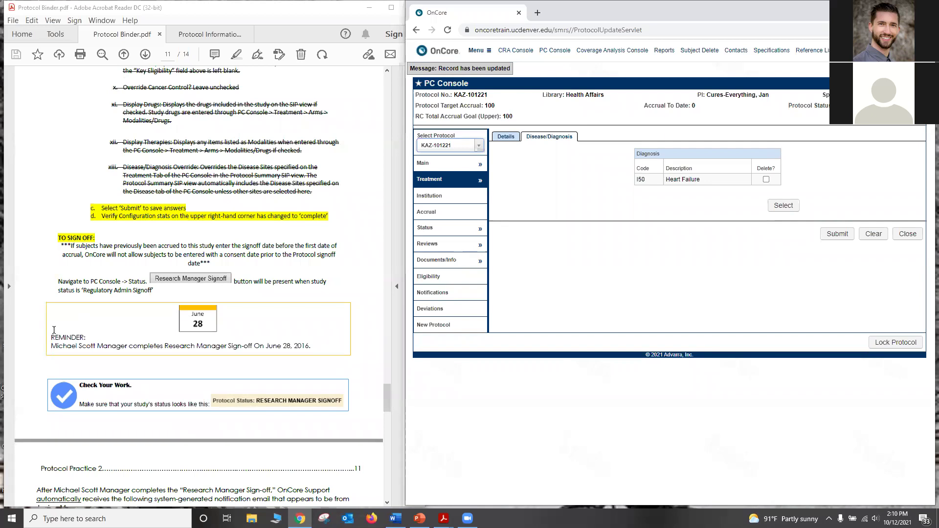
# Step: Change protocol KAZ-101221's status to Research Manager Signoff with the status date 06/28/2016
pyautogui.click(442, 232)
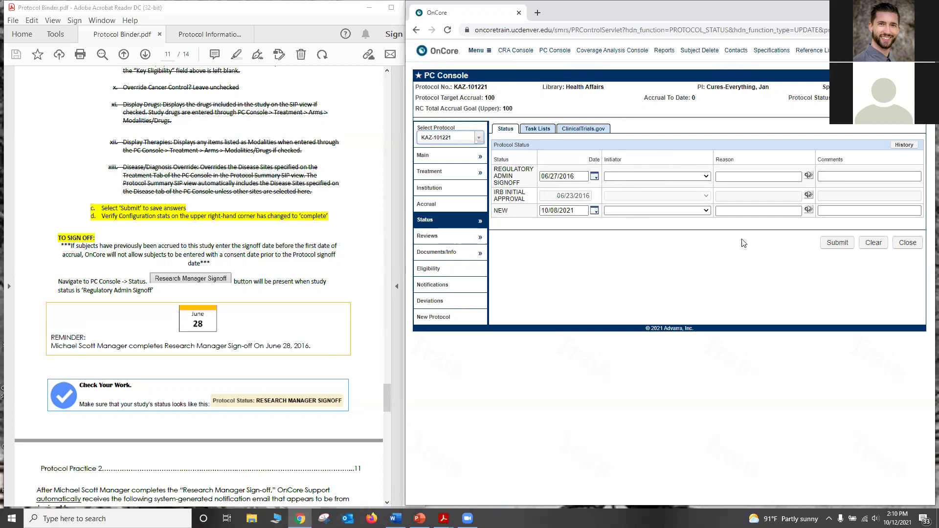
pyautogui.click(916, 248)
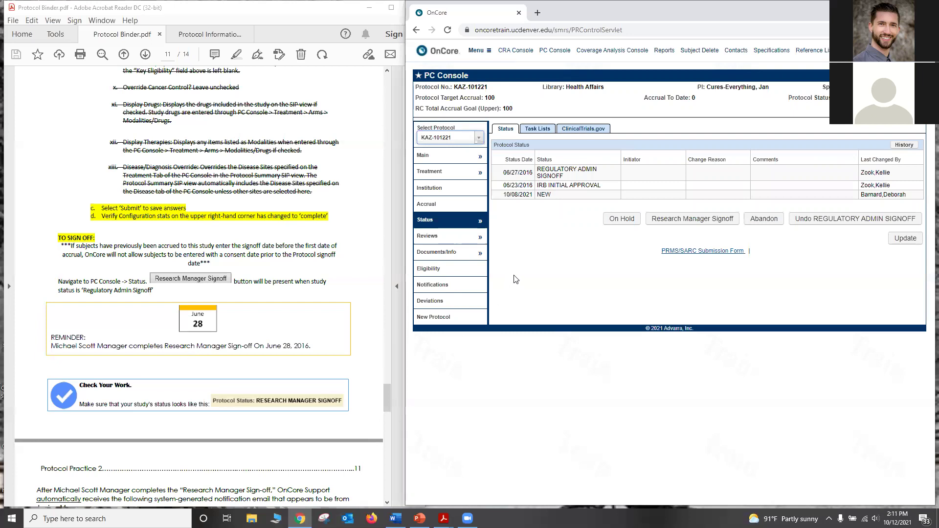
pyautogui.click(679, 221)
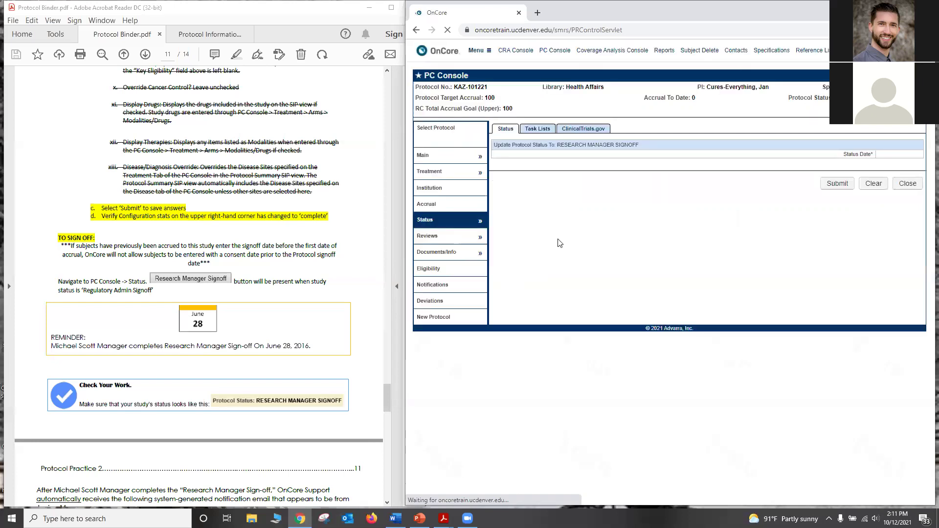
pyautogui.click(649, 157)
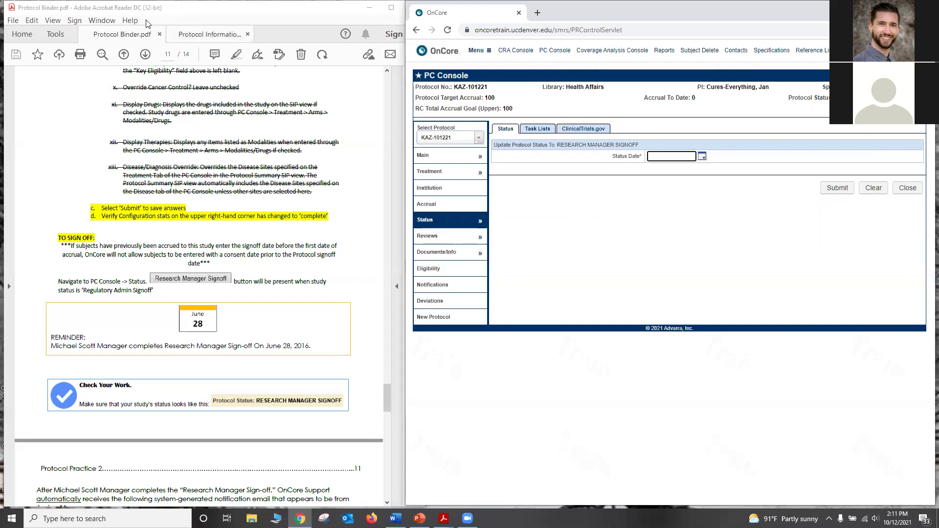
pyautogui.write('062')
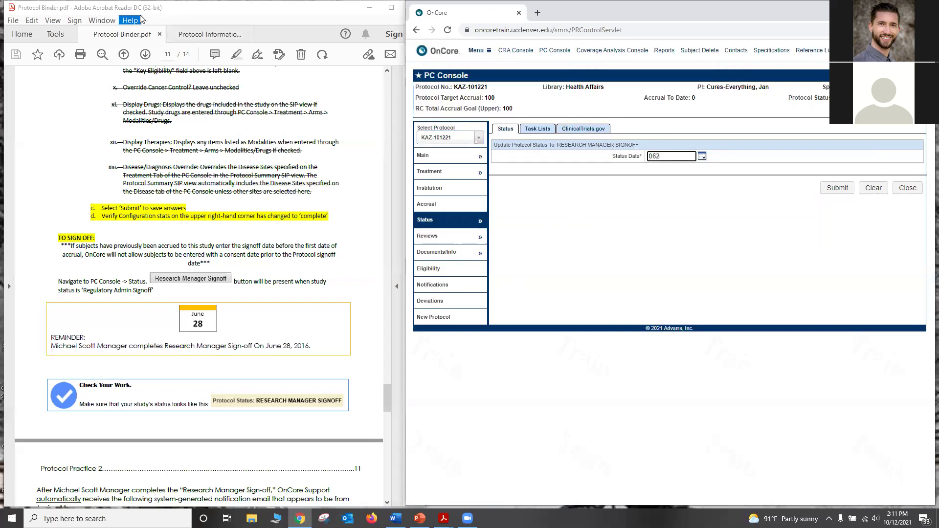
pyautogui.write('82016')
pyautogui.click(842, 188)
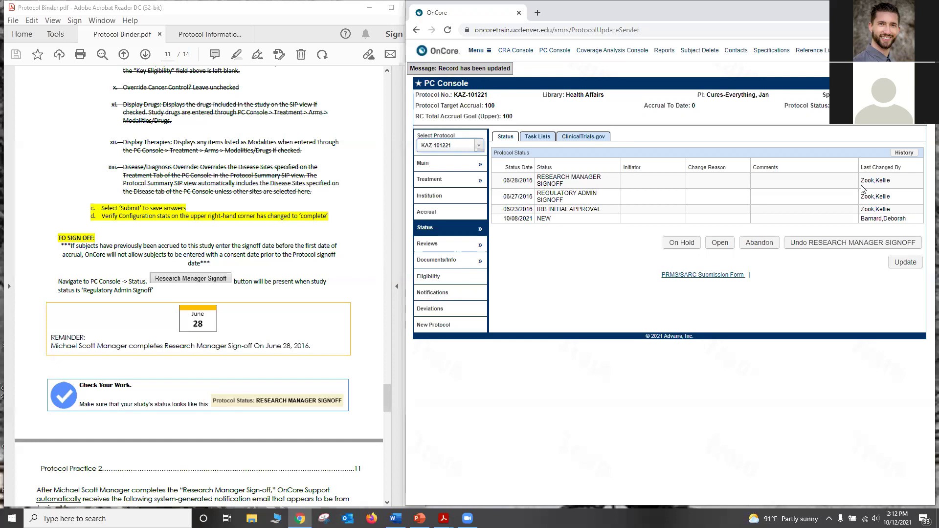
# Step: Follow Practice 2.2 in the Protocol Binder and open the protocol to accrual with the status date 06/29/2016
pyautogui.scroll(-4, 183, 344)
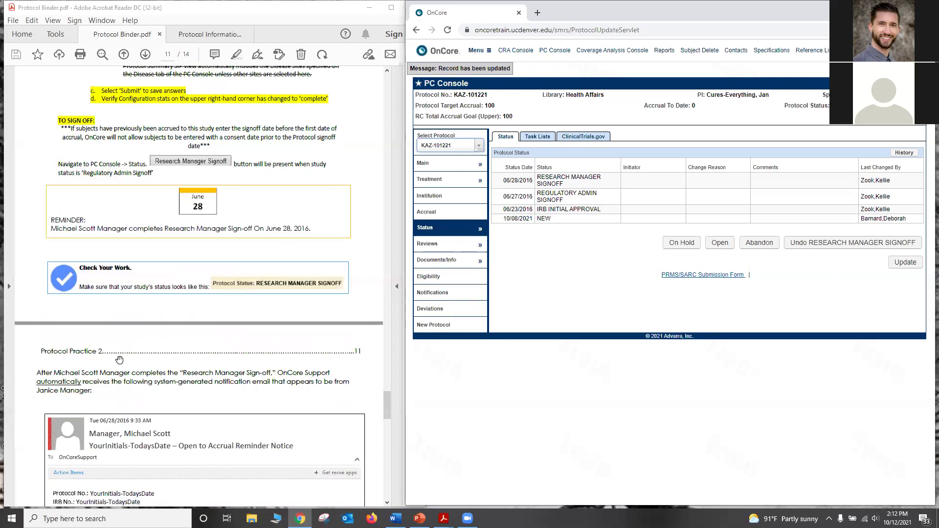
pyautogui.scroll(-1, 134, 361)
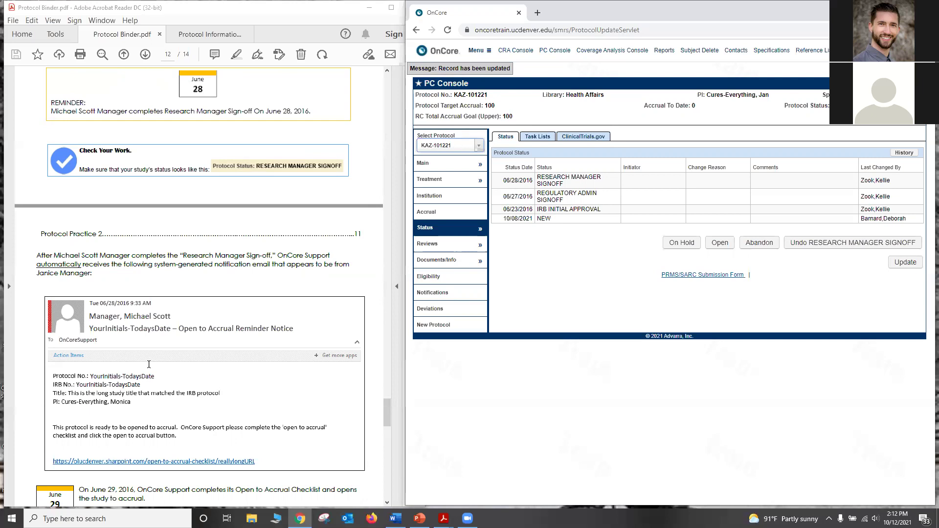
pyautogui.scroll(-3, 201, 377)
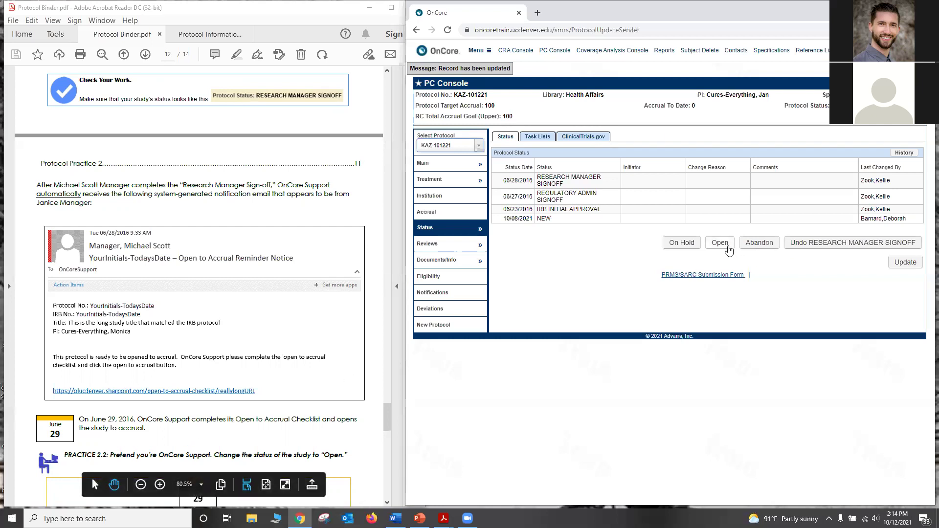
pyautogui.click(728, 250)
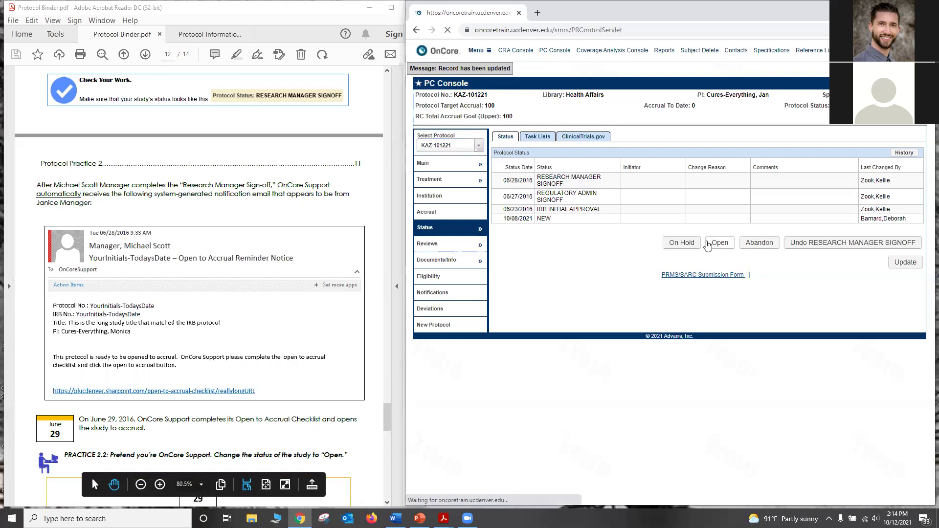
pyautogui.scroll(-3, 267, 352)
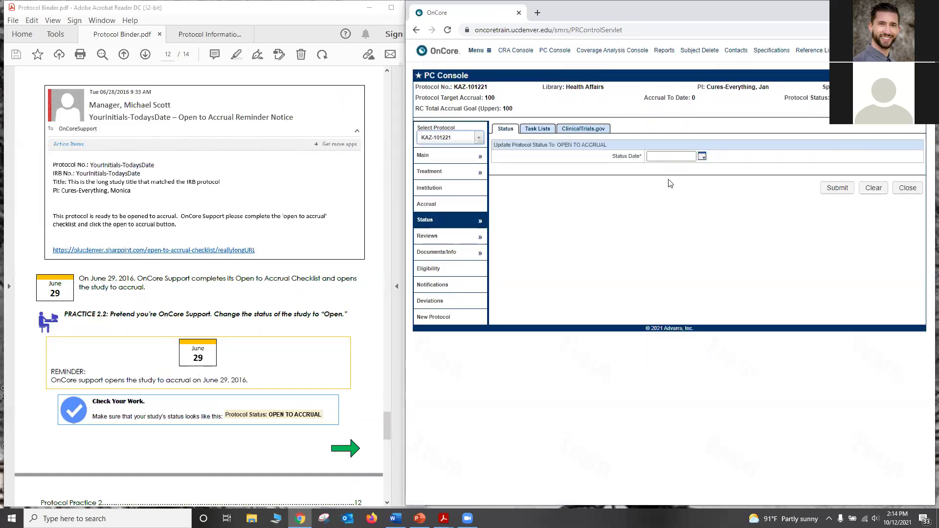
pyautogui.click(672, 158)
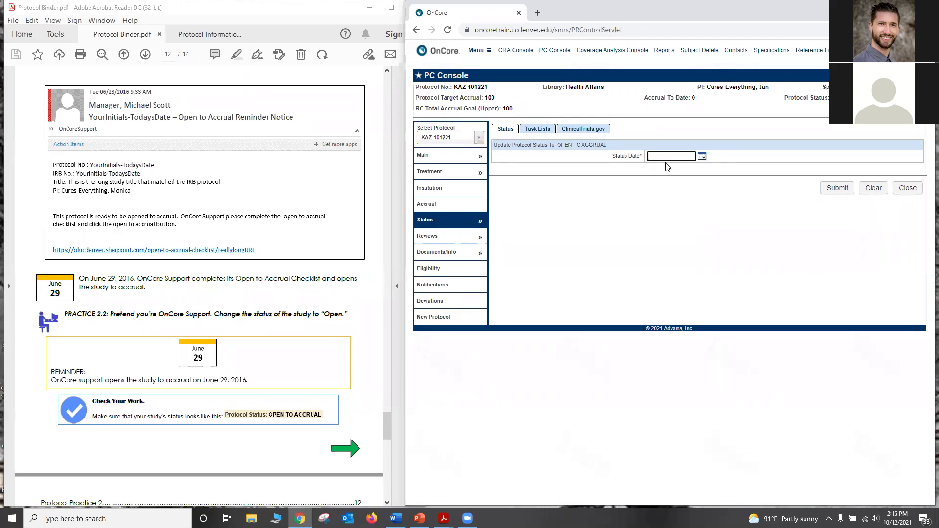
pyautogui.write('06292016')
pyautogui.click(844, 189)
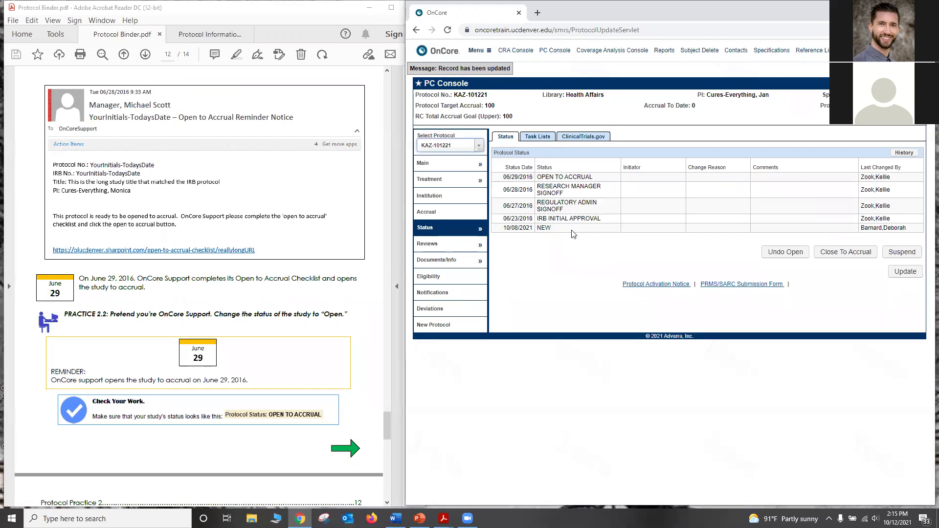
# Step: Review the open-to-accrual email notification in the Protocol Binder and the Practice 2.3 instructions for suspending the study
pyautogui.scroll(-4, 150, 337)
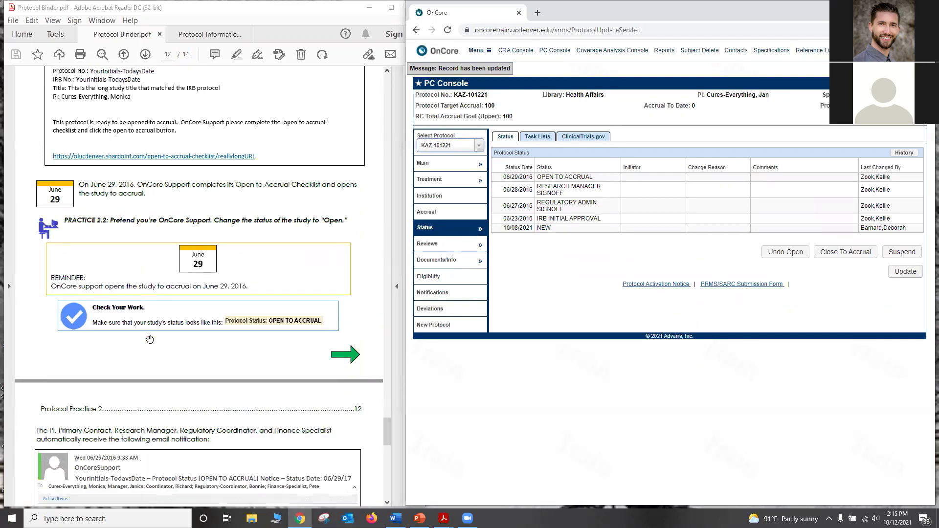
pyautogui.scroll(-3, 149, 337)
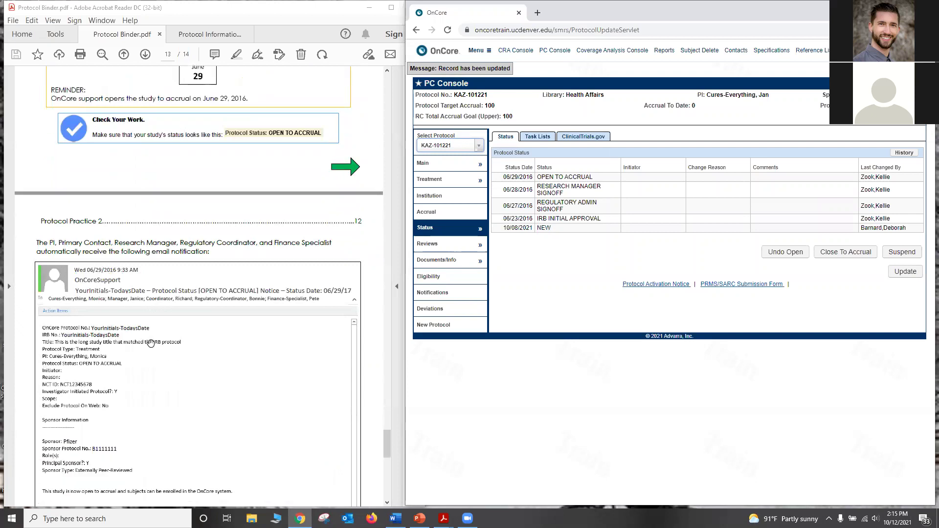
pyautogui.scroll(-1, 213, 377)
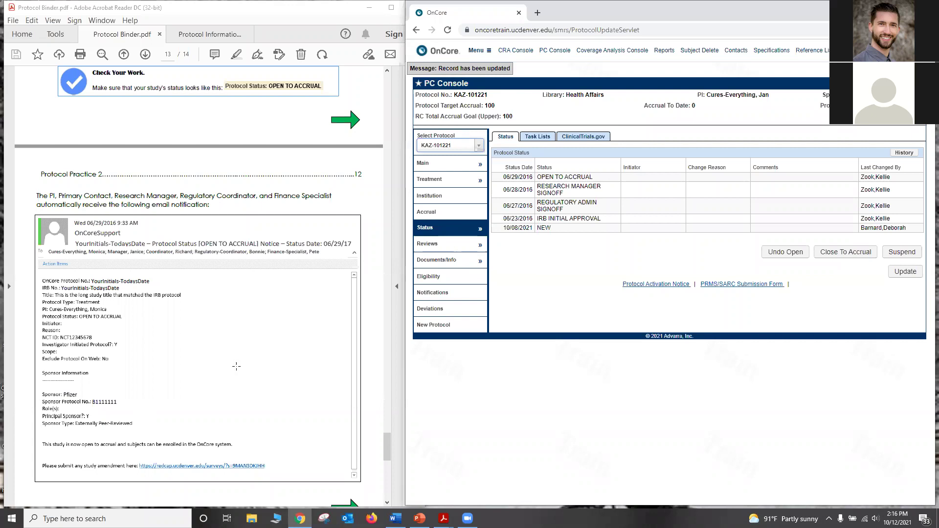
pyautogui.scroll(-2, 233, 366)
pyautogui.scroll(-5, 234, 366)
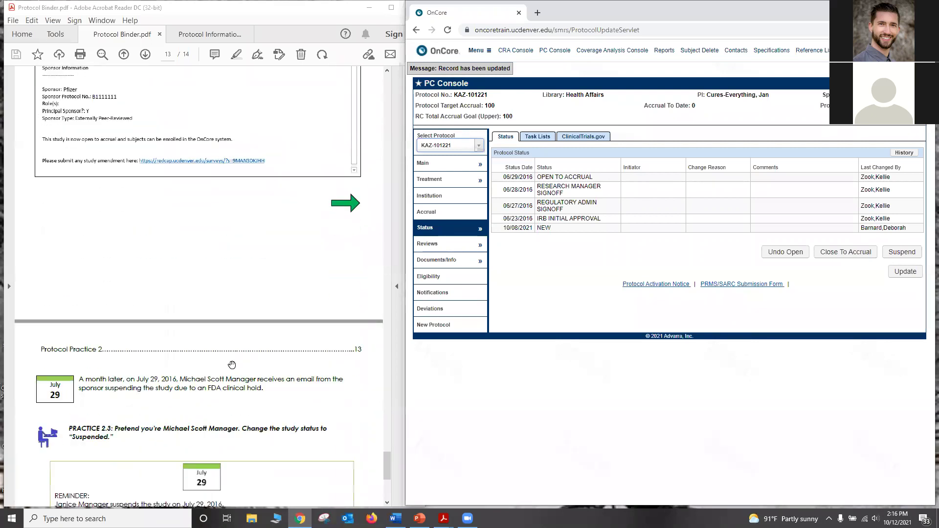
pyautogui.scroll(-2, 232, 365)
pyautogui.scroll(-1, 232, 365)
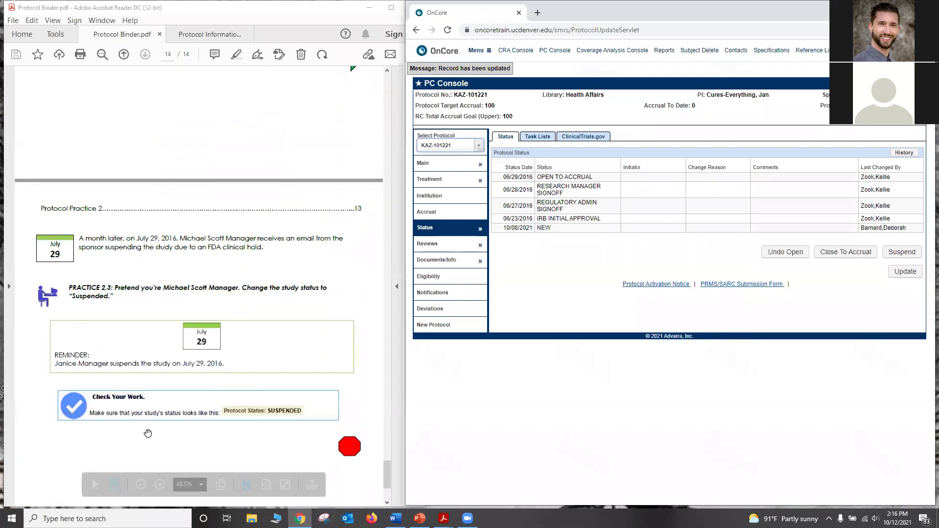
# Step: Suspend protocol KAZ-101221 with the status date 07/29/2016, FDA as initiator and FDA Clinical Hold as the reason
pyautogui.scroll(-1, 122, 438)
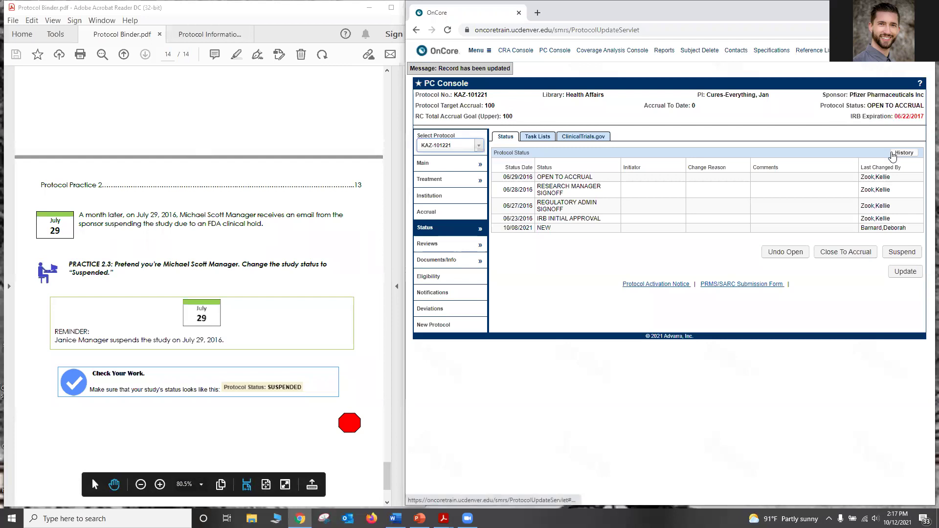
pyautogui.click(901, 253)
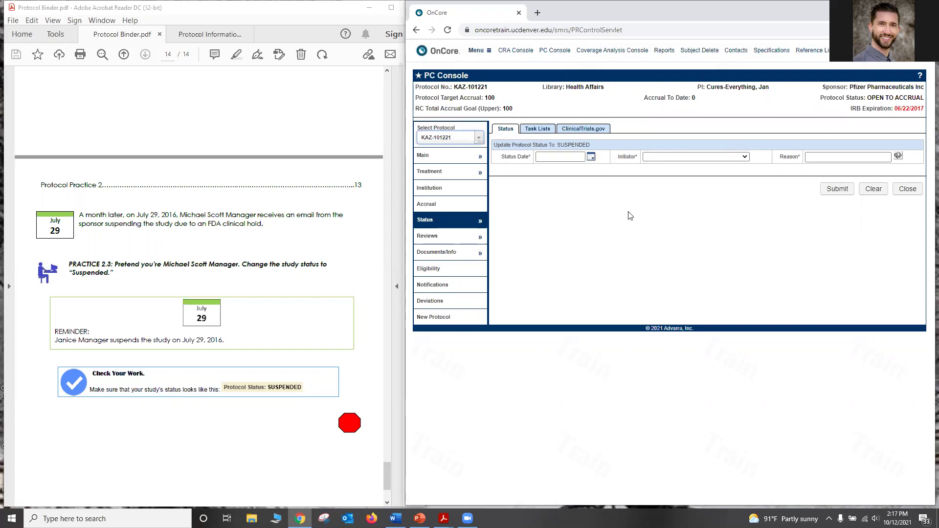
pyautogui.click(572, 159)
pyautogui.write('07')
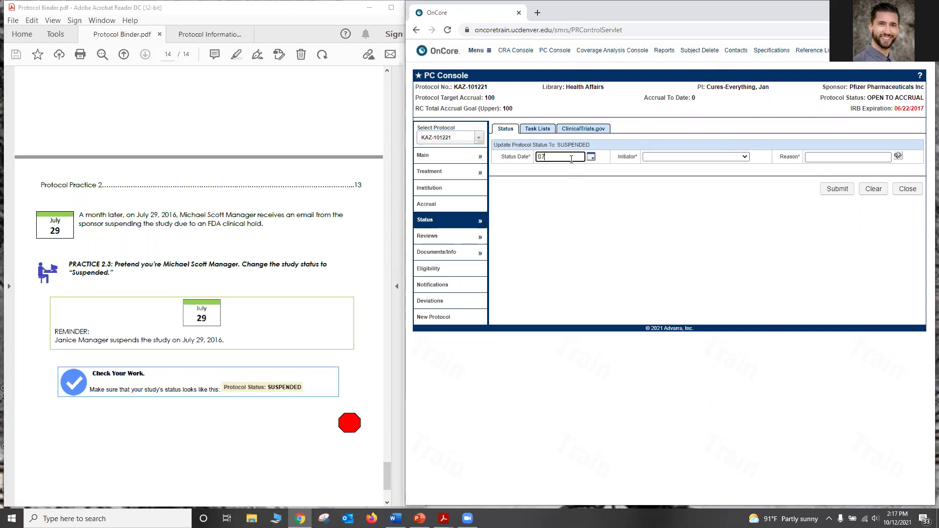
pyautogui.write('292016')
pyautogui.click(637, 187)
pyautogui.click(721, 157)
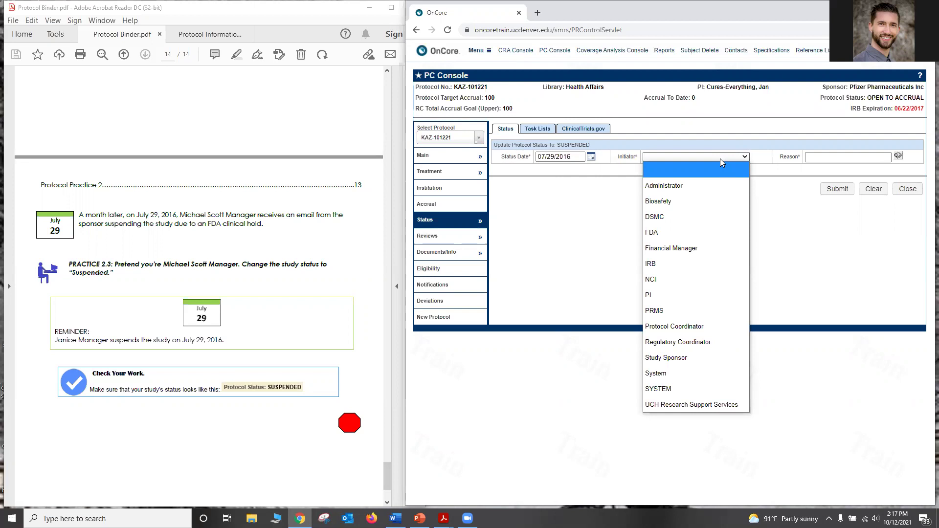
pyautogui.click(701, 233)
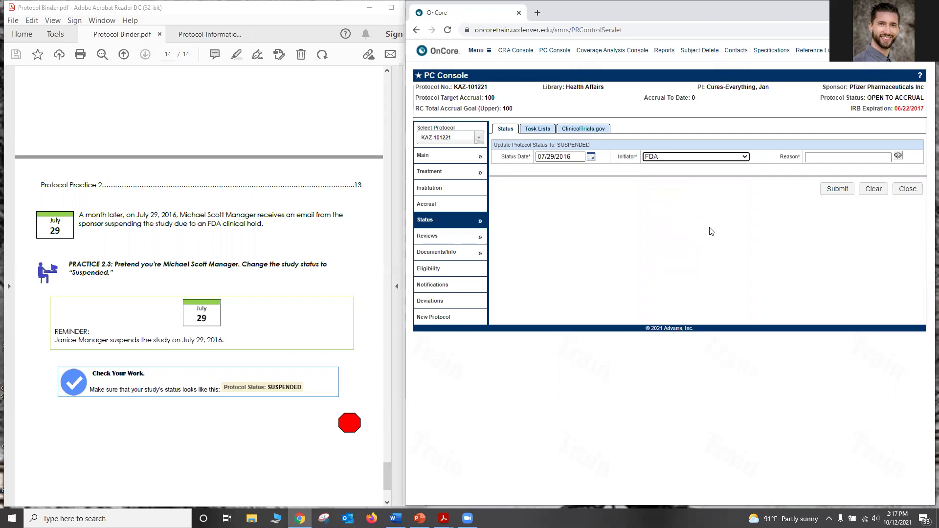
pyautogui.click(899, 156)
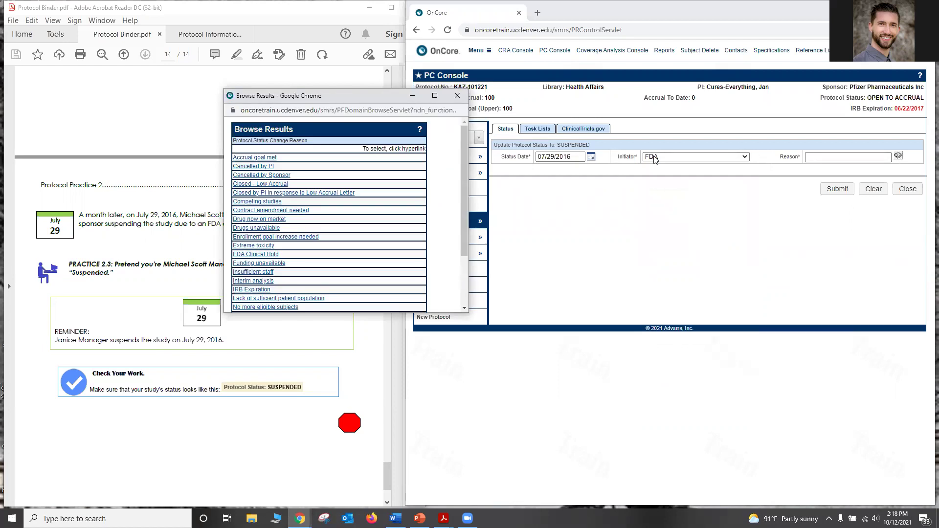
pyautogui.scroll(-1, 418, 171)
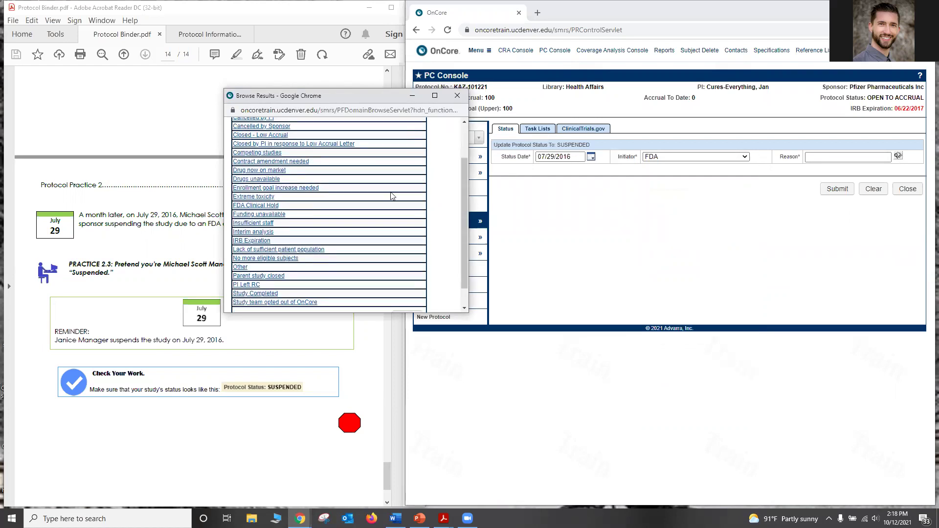
pyautogui.click(254, 208)
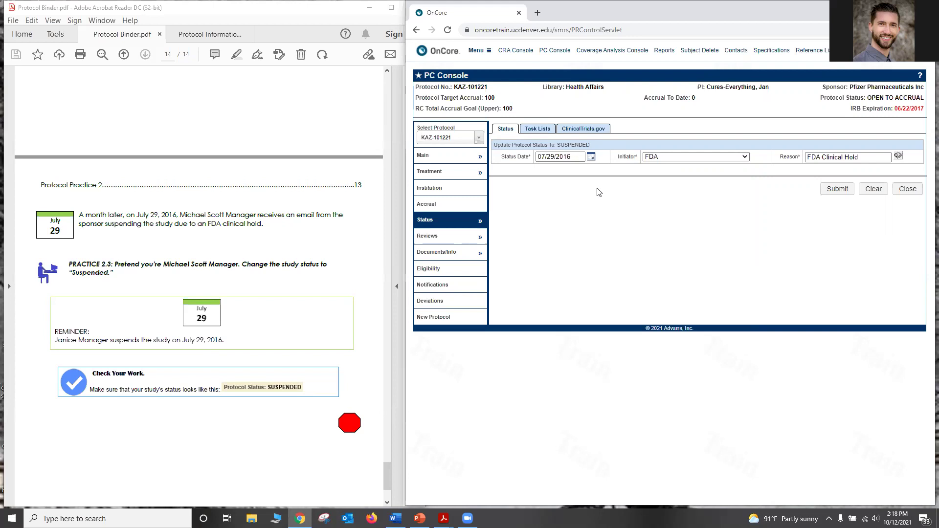
pyautogui.click(835, 190)
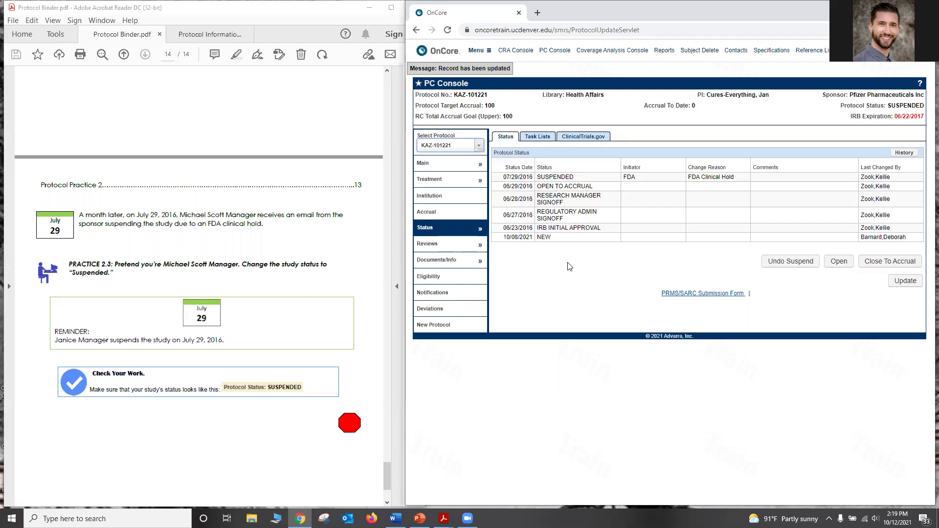
# Step: Undo the Suspended status of protocol KAZ-101221 and return to the OnCore home page
pyautogui.click(779, 264)
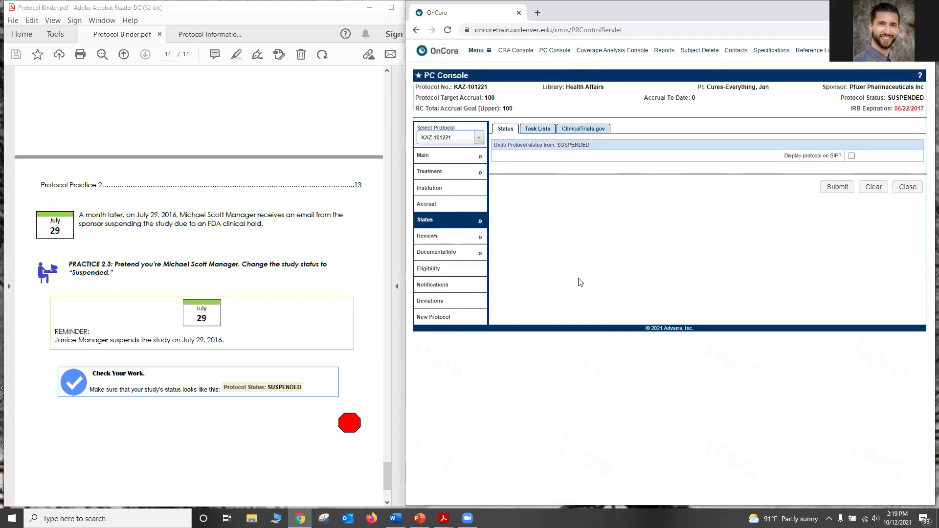
pyautogui.click(844, 191)
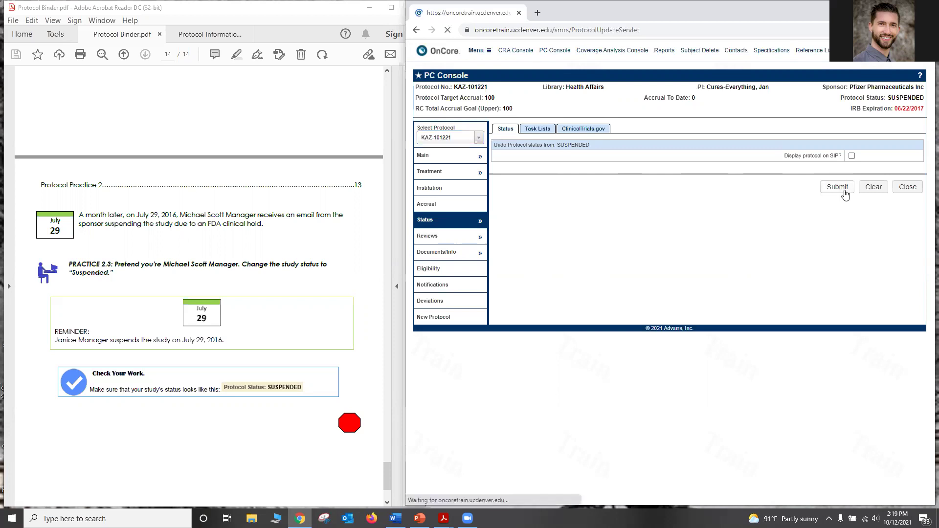
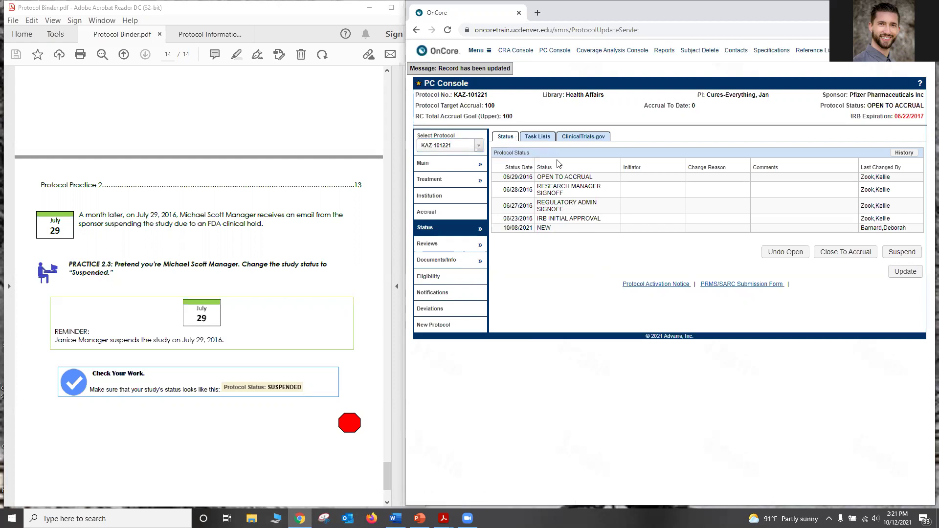
pyautogui.click(437, 54)
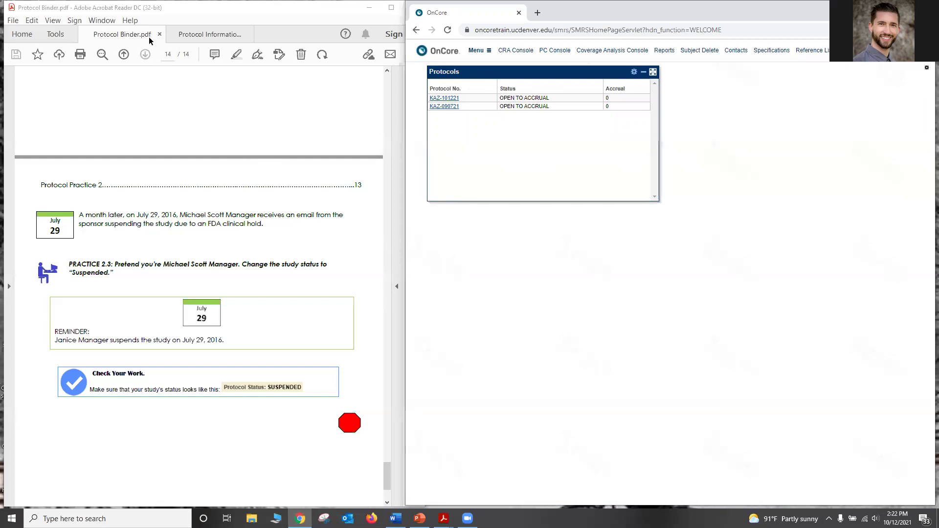
# Step: Close the Protocol Binder and Protocol Information Sheet PDFs and maximize the OnCore browser window
pyautogui.click(292, 22)
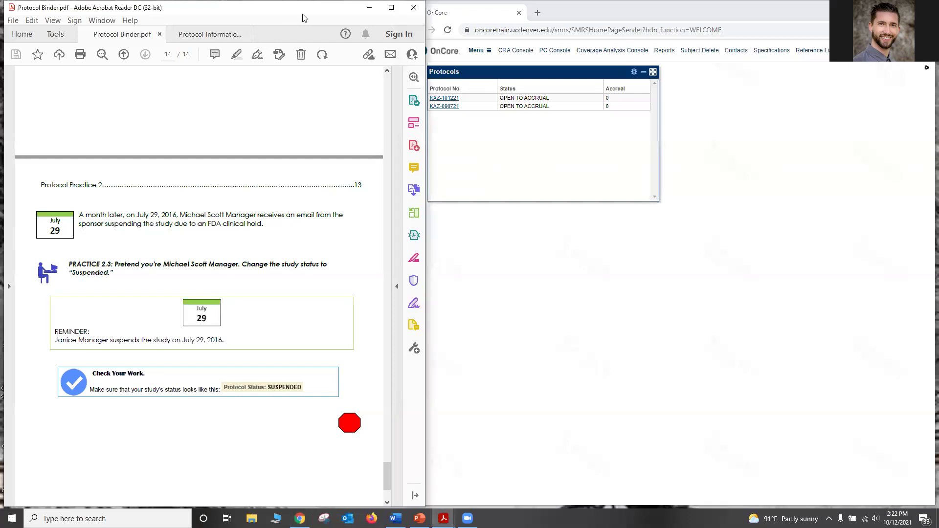
pyautogui.click(414, 9)
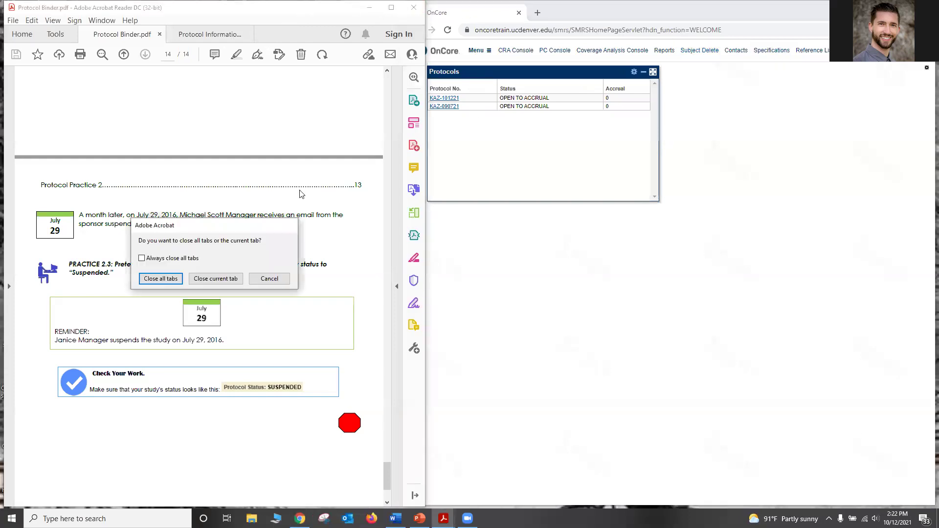
pyautogui.click(198, 282)
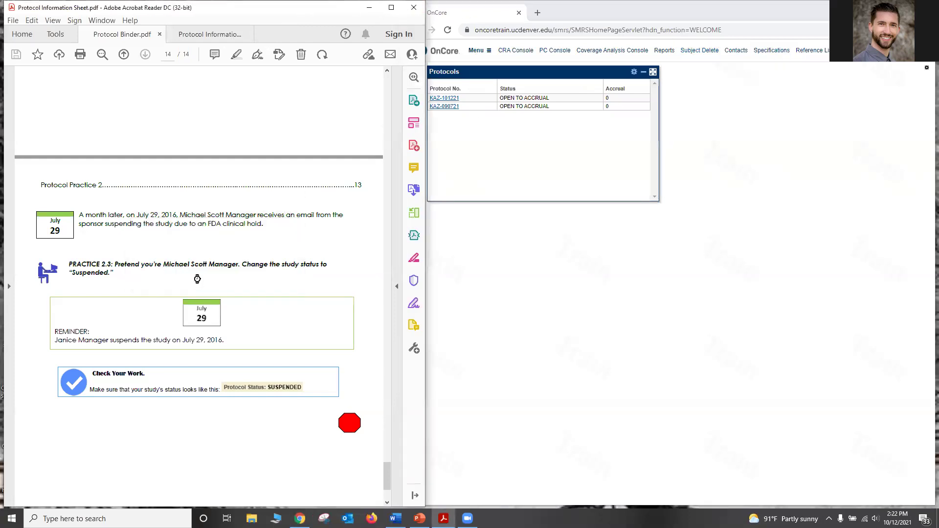
pyautogui.click(414, 7)
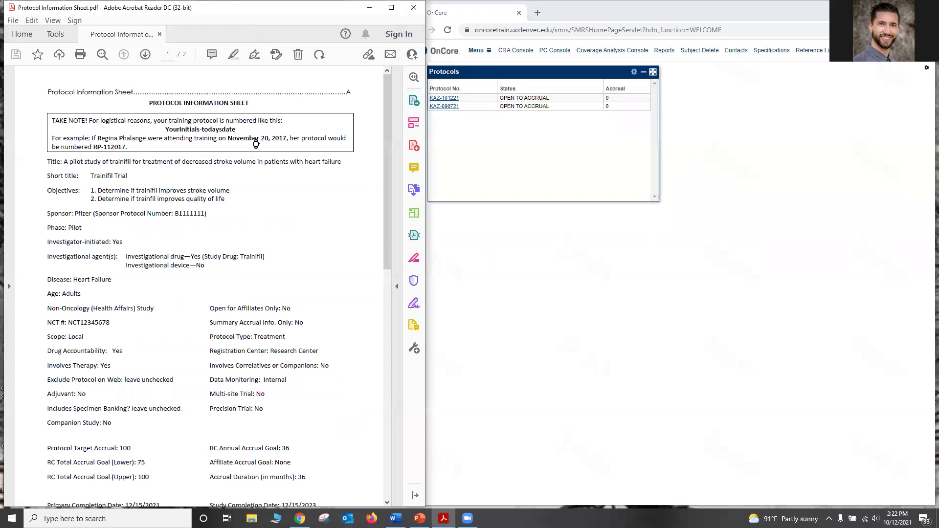
pyautogui.press('super+Up')
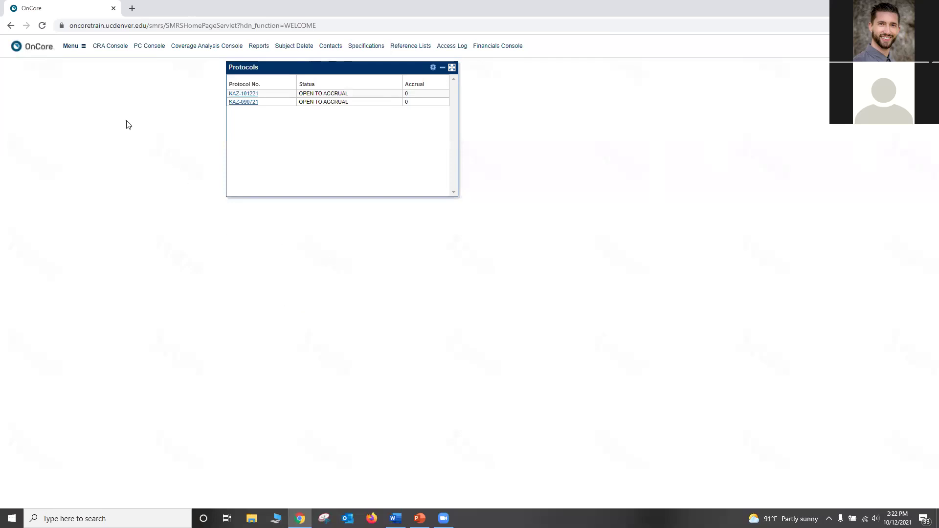
# Step: Run a Document Search for protocol 10-0095 to view its study documents
pyautogui.click(84, 49)
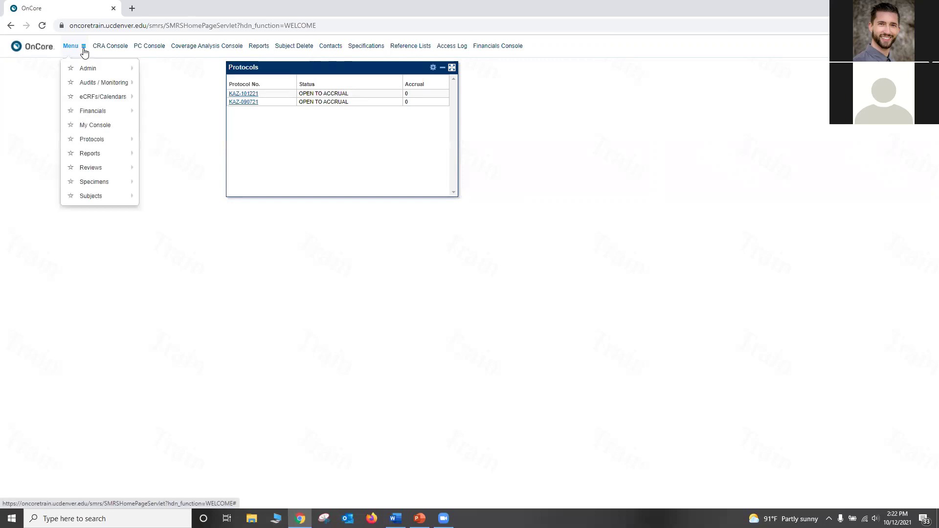
pyautogui.moveTo(96, 142)
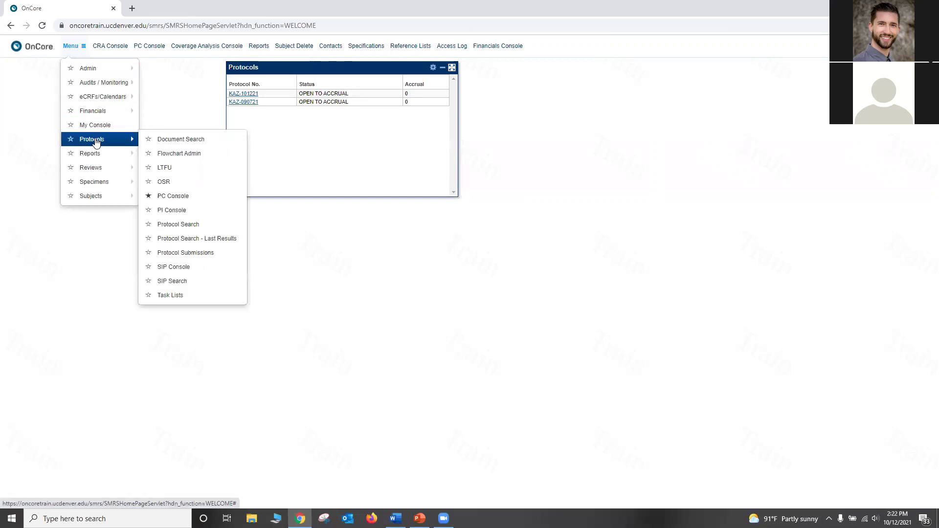
pyautogui.click(175, 141)
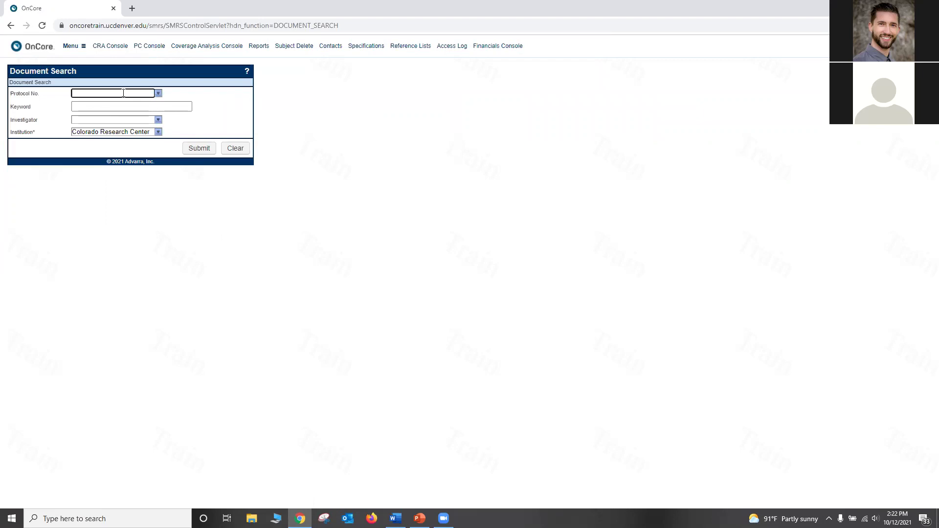
pyautogui.write('17-1474')
pyautogui.click(158, 94)
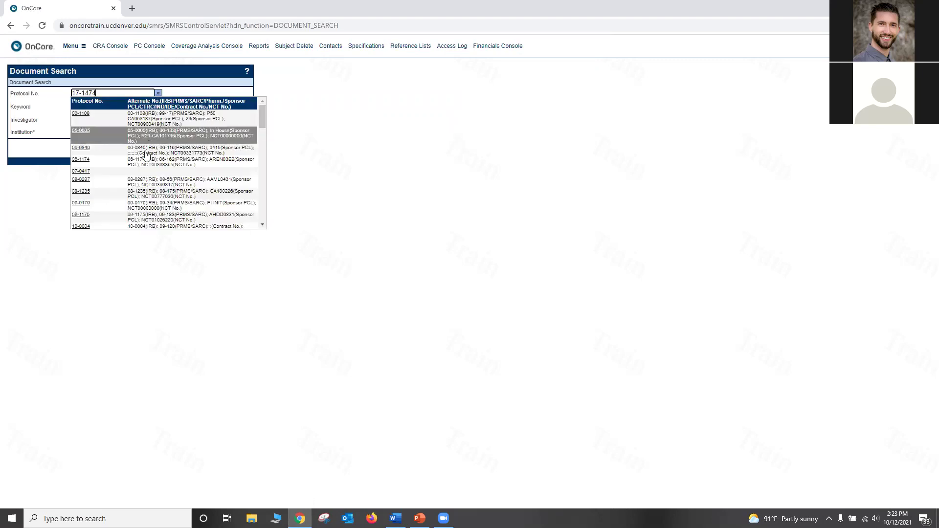
pyautogui.scroll(-5, 130, 179)
pyautogui.scroll(3, 129, 179)
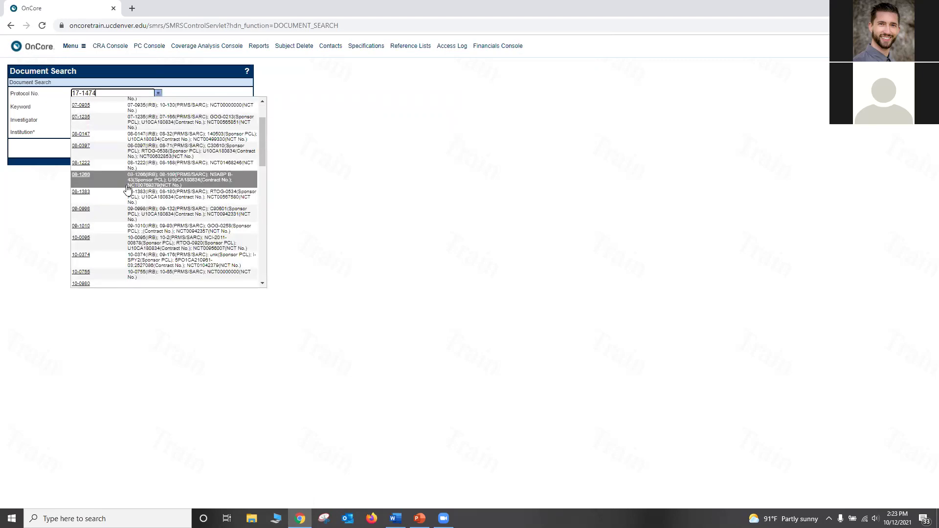
pyautogui.click(112, 241)
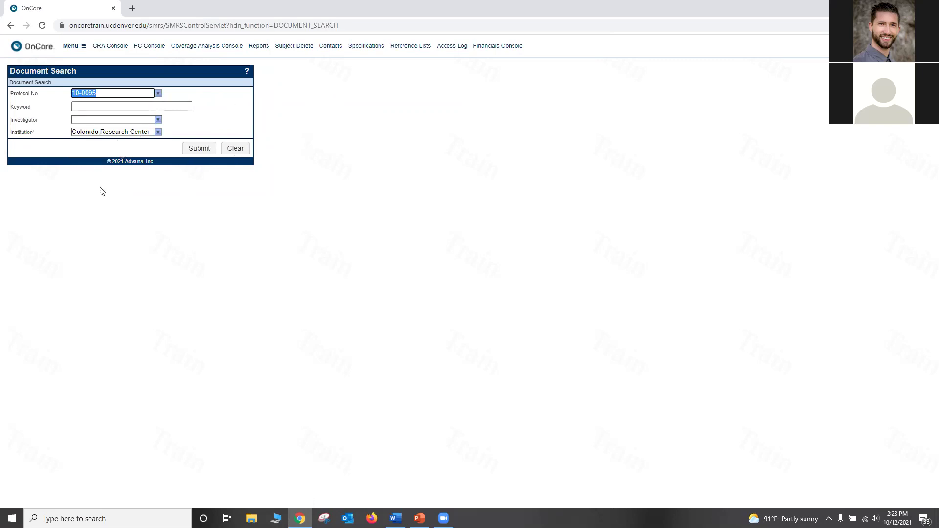
pyautogui.click(93, 167)
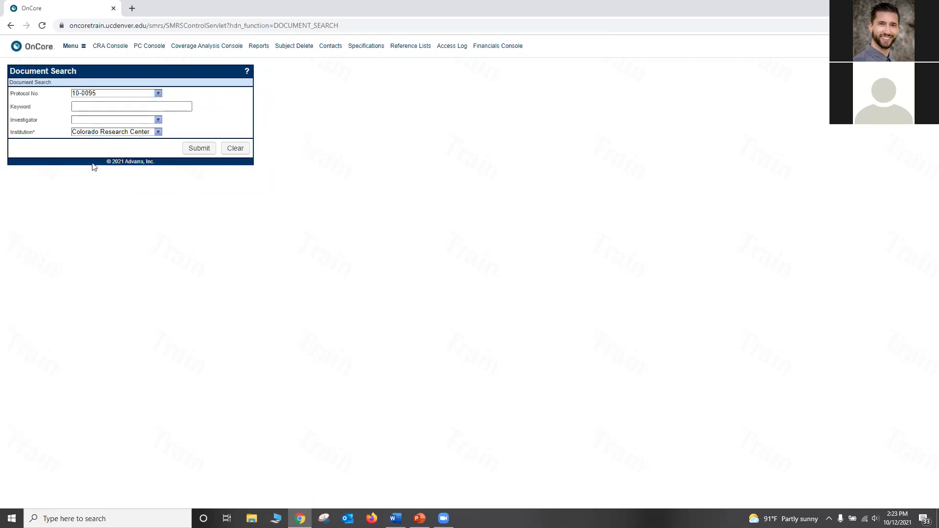
pyautogui.click(195, 151)
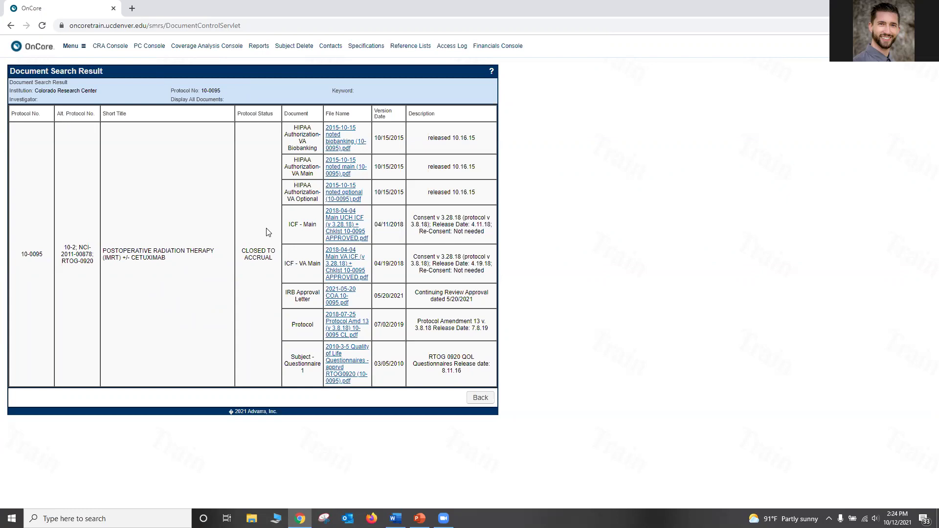
# Step: Review the protocols in My Console and list its subjects of all statuses, including those on inactive protocols
pyautogui.click(88, 50)
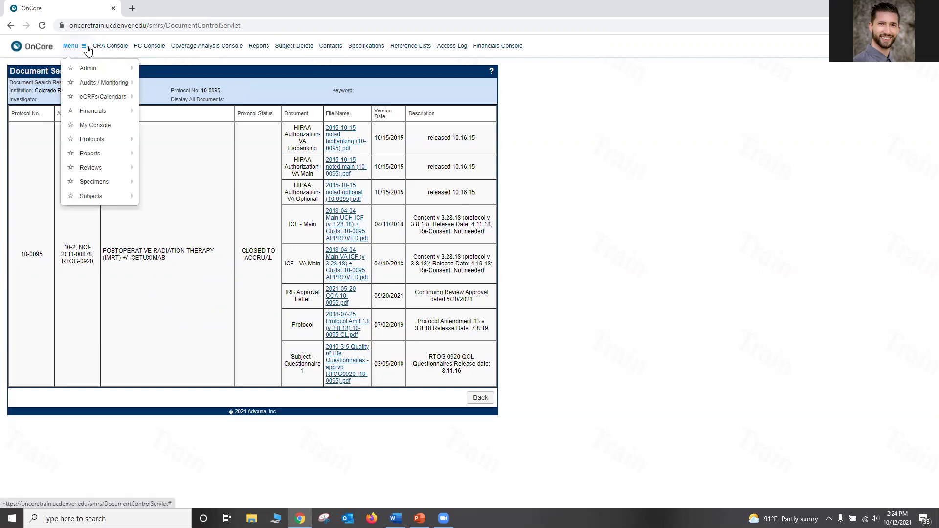
pyautogui.click(86, 128)
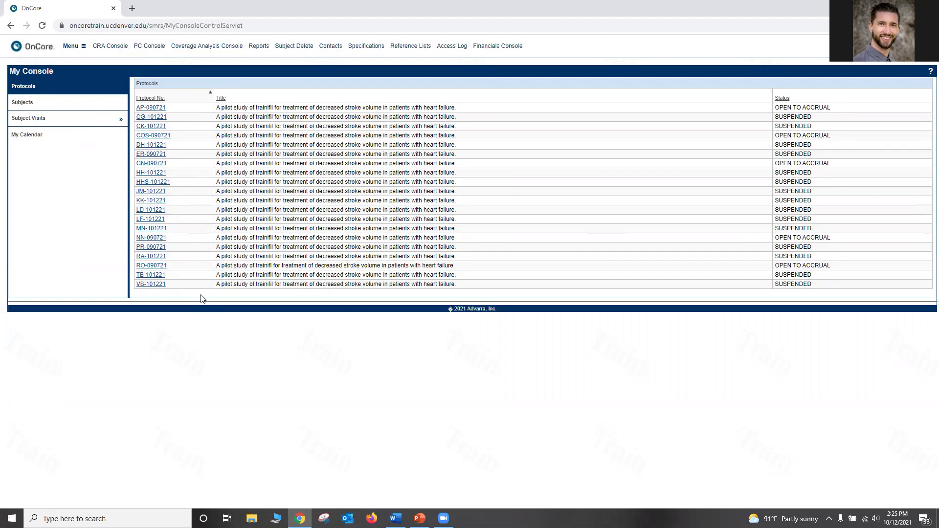
pyautogui.click(76, 108)
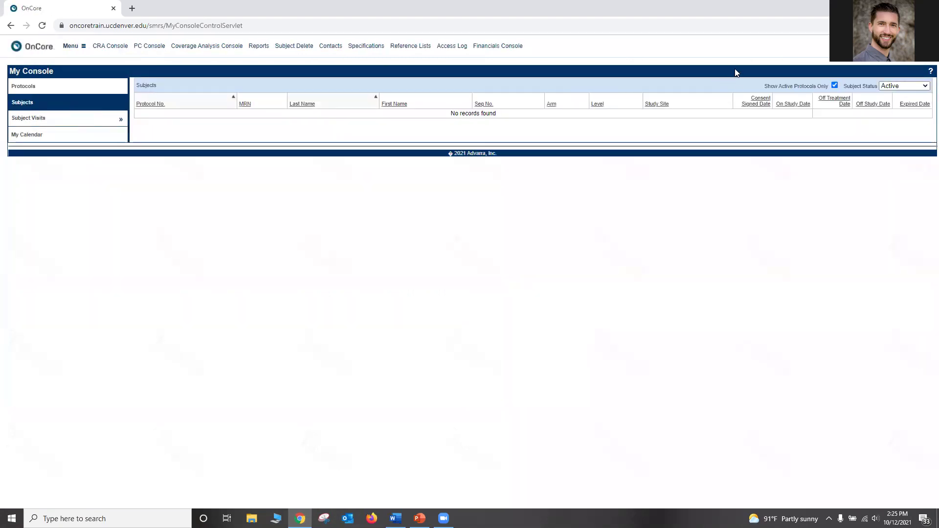
pyautogui.click(834, 85)
pyautogui.click(908, 87)
pyautogui.click(902, 130)
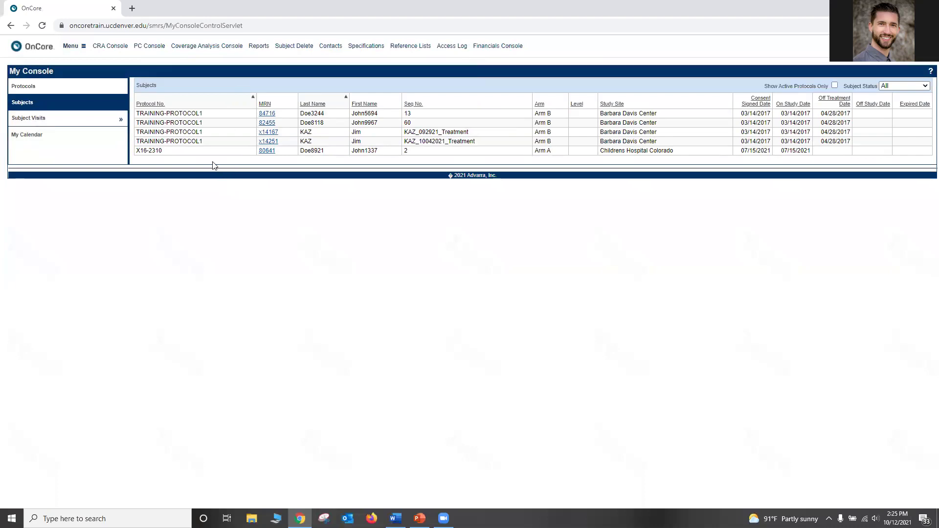
pyautogui.click(84, 120)
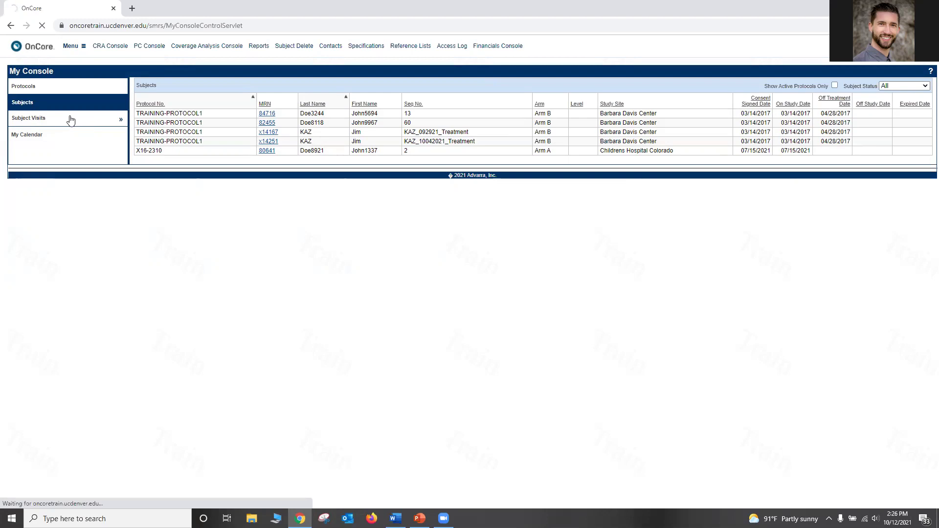
# Step: Open the Study Specifications and switch from the specification templates to the protocol specifications
pyautogui.click(89, 49)
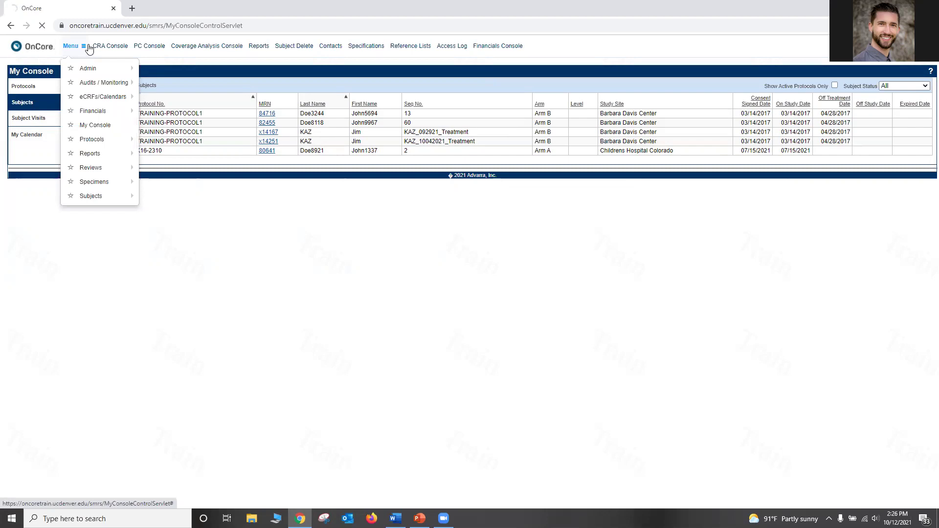
pyautogui.moveTo(87, 101)
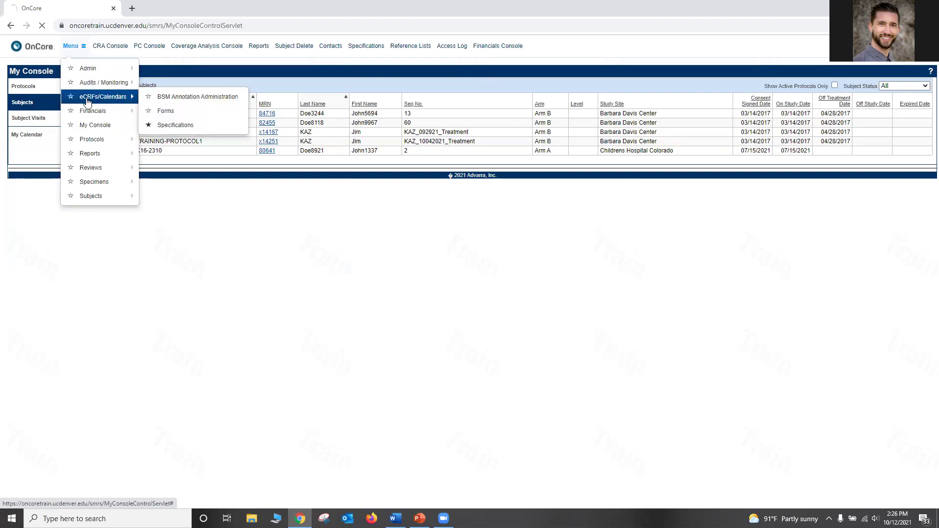
pyautogui.click(158, 127)
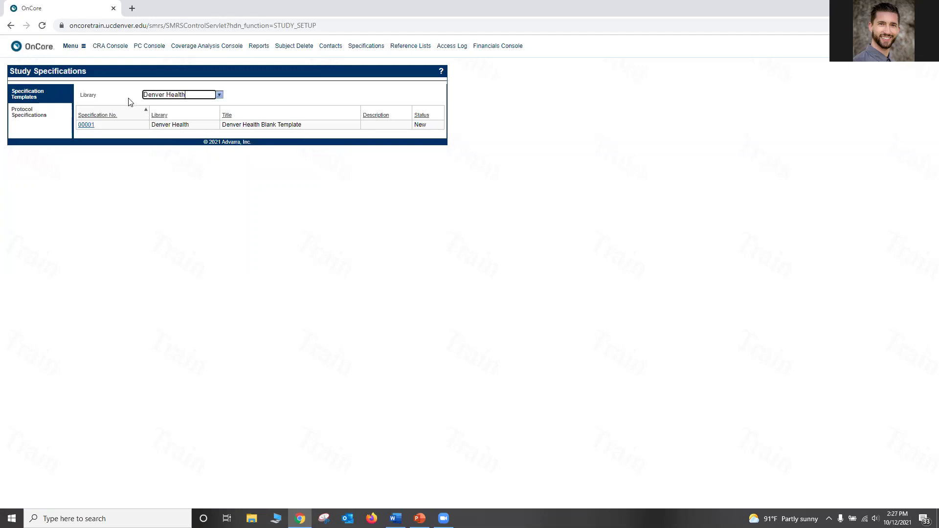
pyautogui.click(39, 117)
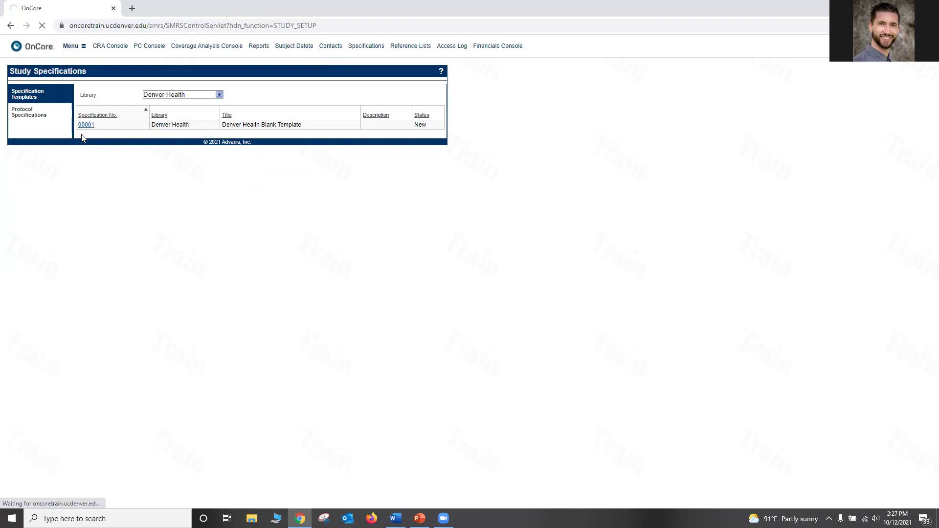
# Step: Leave the Study Specifications and open the PC Console
pyautogui.click(81, 49)
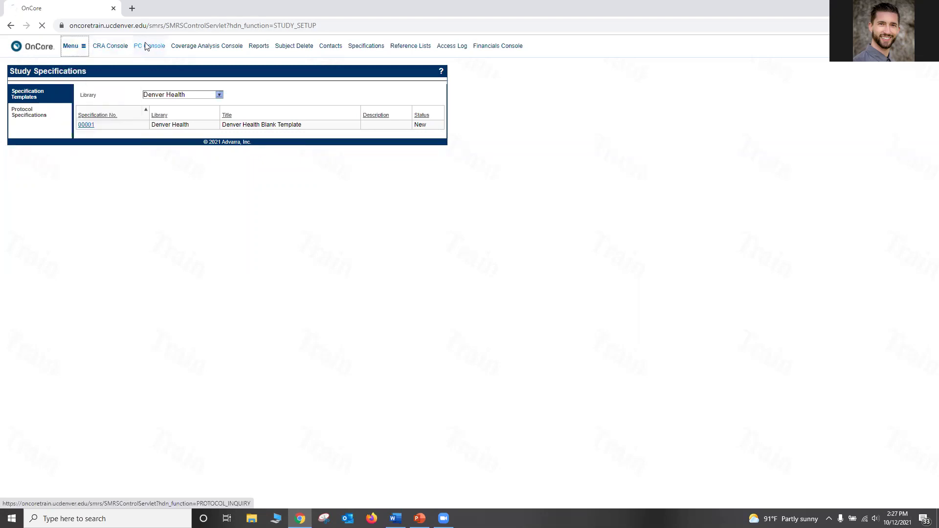
pyautogui.click(146, 47)
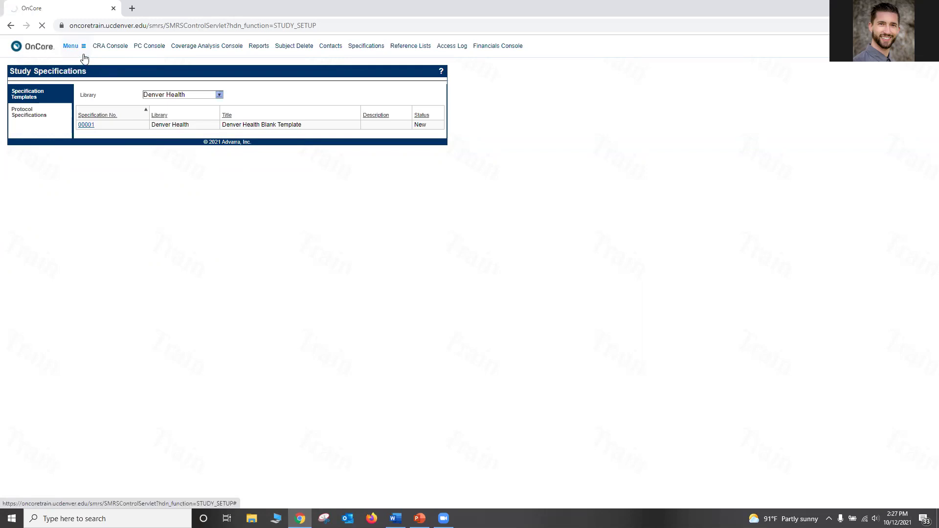
pyautogui.moveTo(83, 59)
pyautogui.moveTo(122, 140)
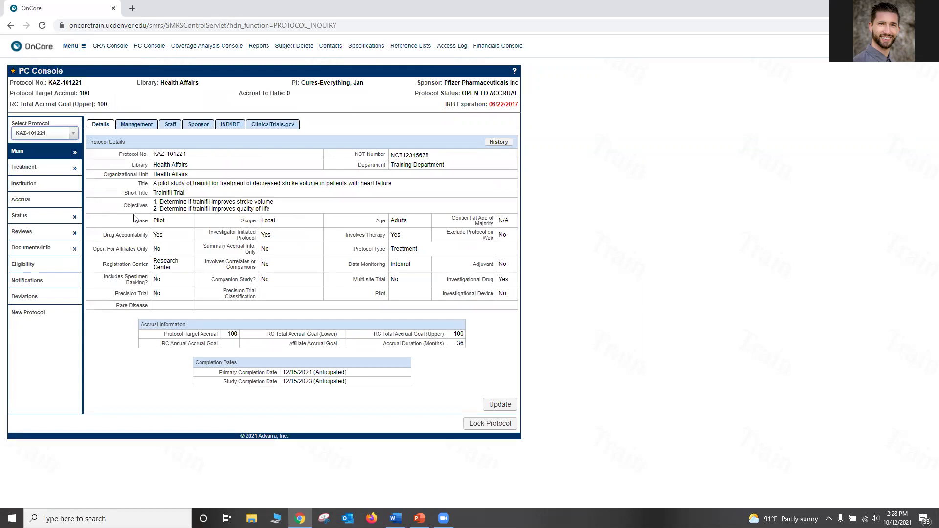
# Step: Search the PC Console protocols for "training" and select TRAINING-PROTOCOL1
pyautogui.click(60, 133)
pyautogui.write('train')
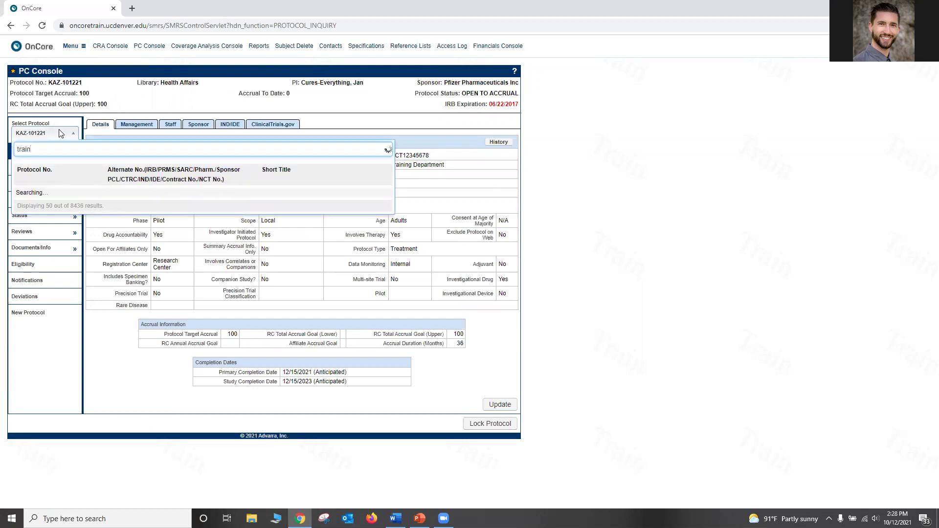
pyautogui.scroll(-20, 74, 218)
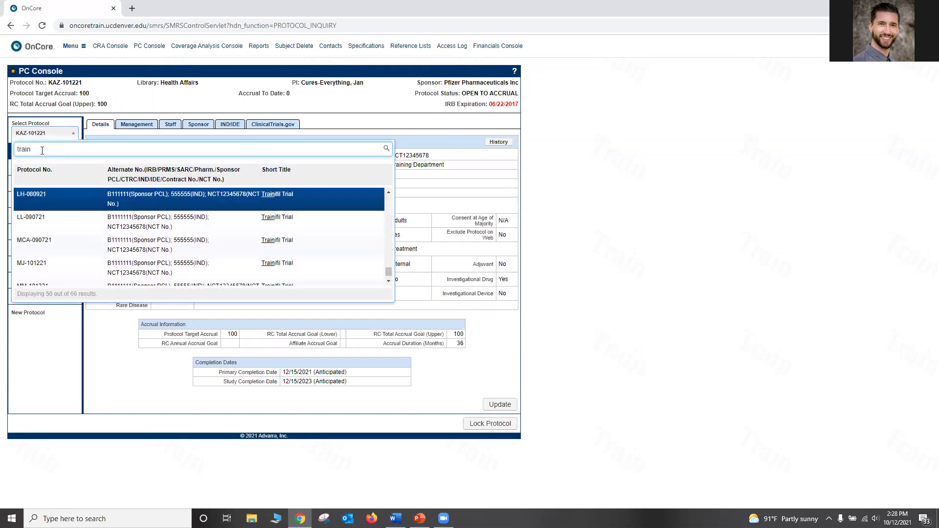
pyautogui.write('ing')
pyautogui.scroll(3, 63, 216)
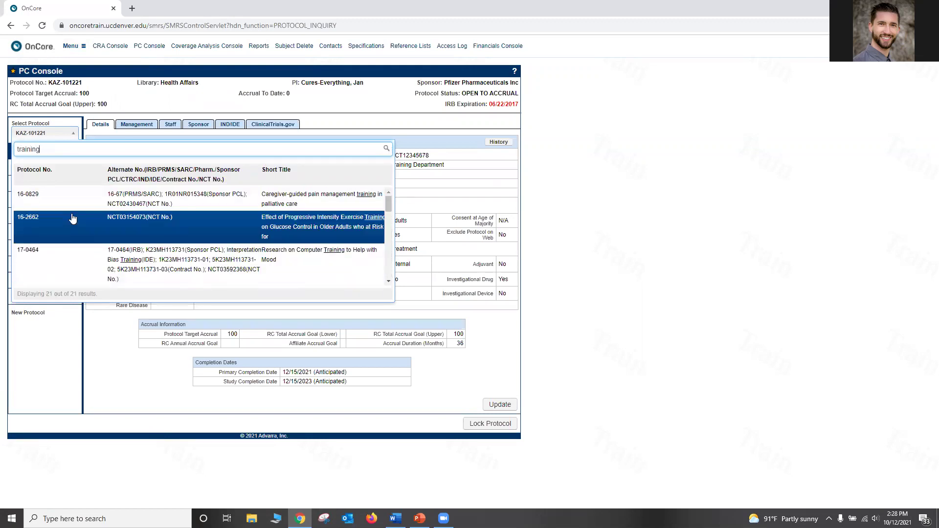
pyautogui.scroll(-1, 113, 269)
pyautogui.scroll(-4, 131, 268)
pyautogui.scroll(-3, 130, 266)
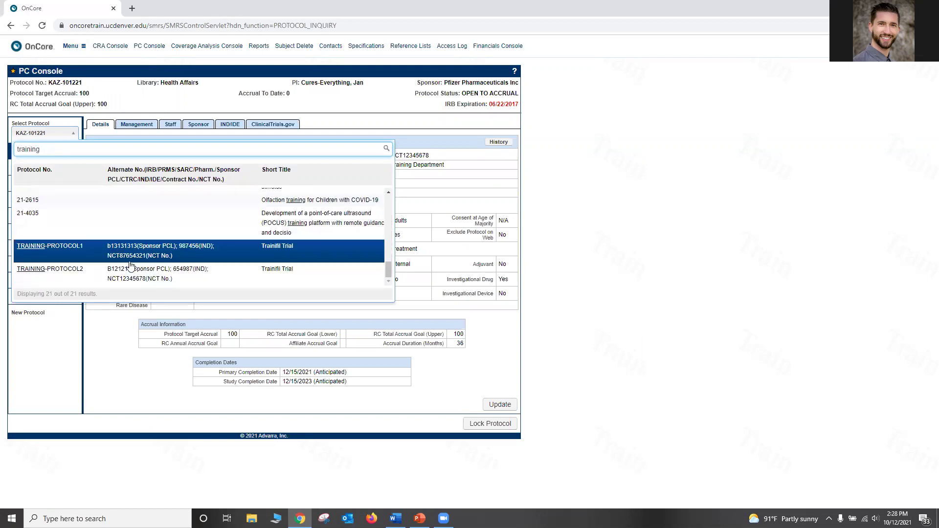
pyautogui.click(107, 249)
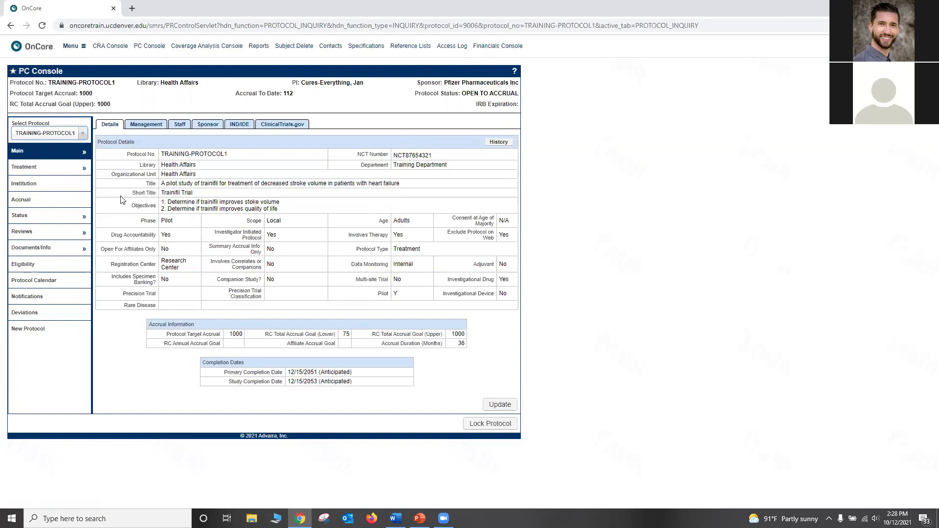
# Step: Open the study specification of TRAINING-PROTOCOL1 to review its protocol calendar and its treatment visits
pyautogui.click(82, 46)
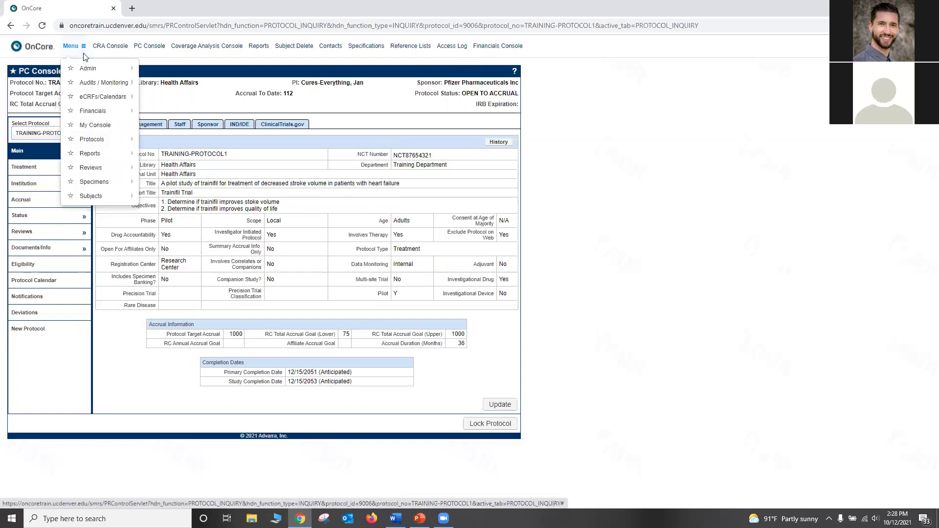
pyautogui.moveTo(95, 101)
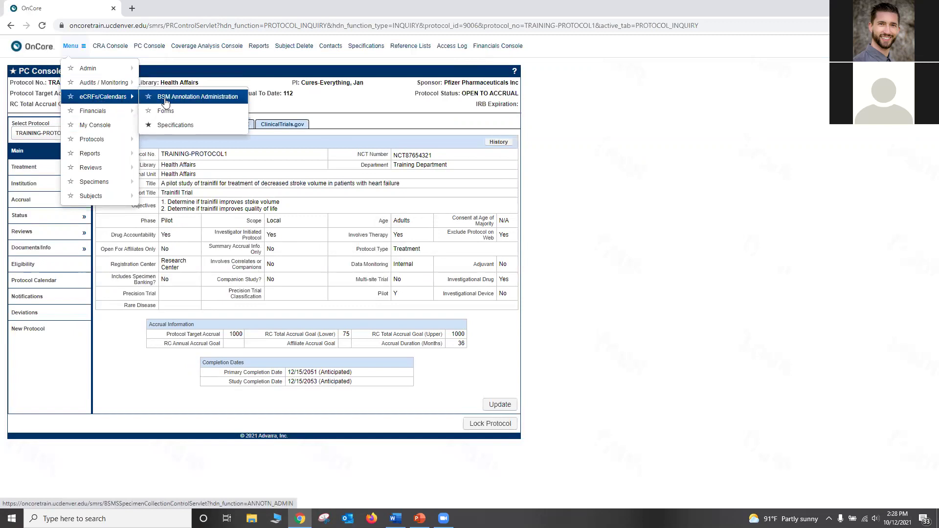
pyautogui.click(164, 126)
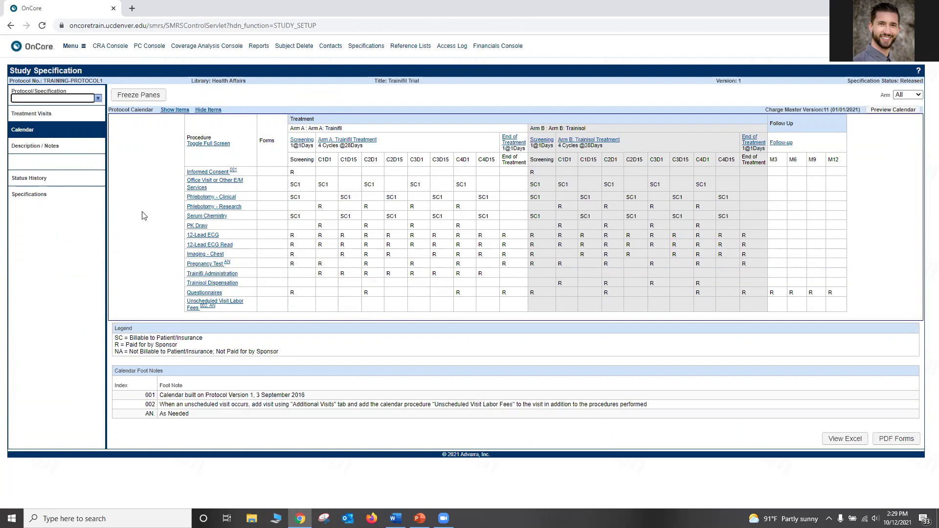
pyautogui.click(61, 116)
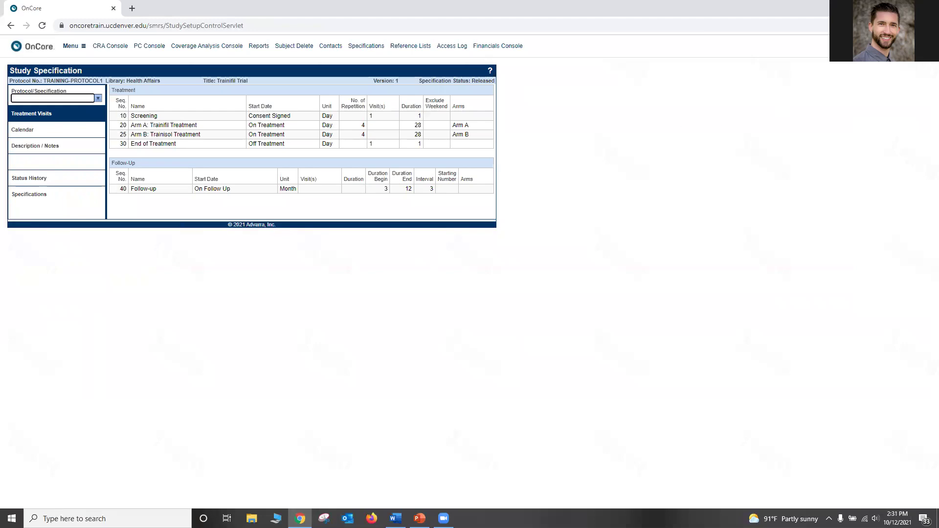
# Step: Minimize the browser, switch to the OnCore Protocol Training presentation in PowerPoint, and start the slide show from the "Resources after training" slide
pyautogui.click(882, 7)
pyautogui.moveTo(420, 519)
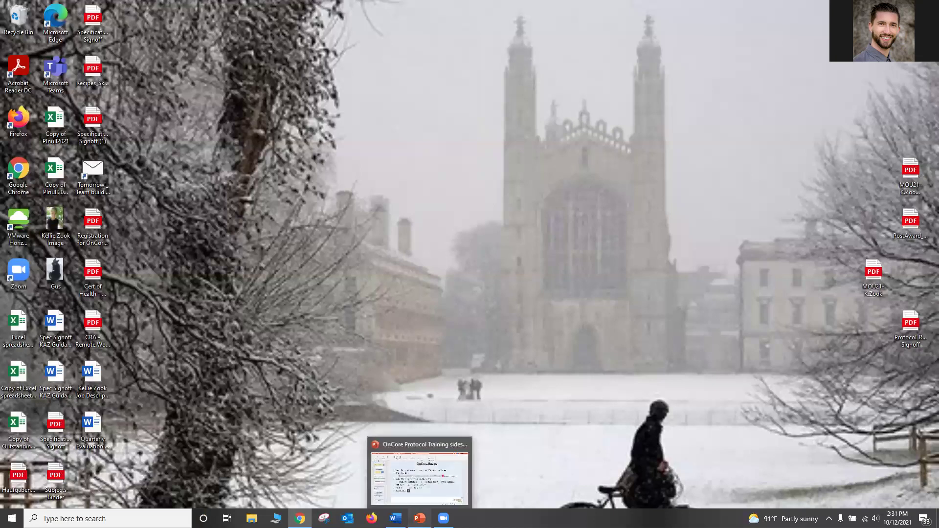
pyautogui.click(420, 479)
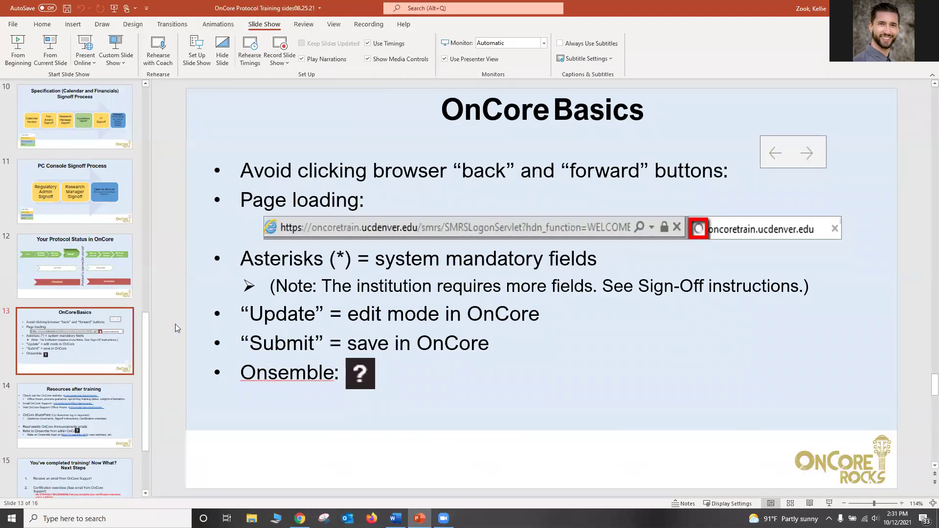
pyautogui.moveTo(147, 333); pyautogui.dragTo(149, 385)
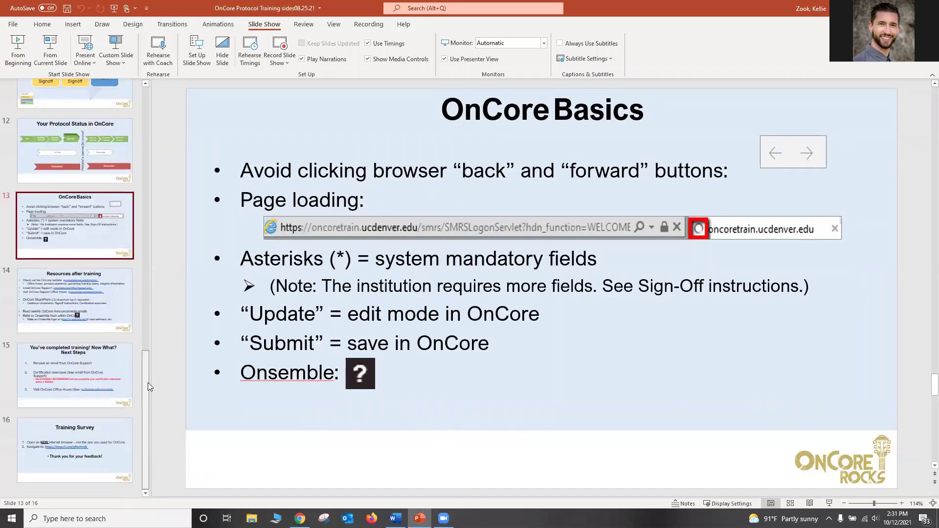
pyautogui.click(99, 307)
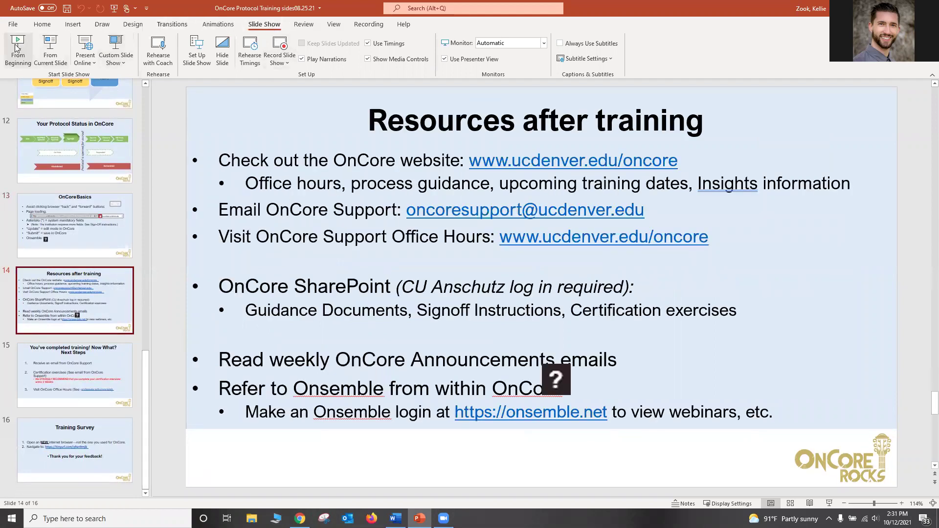
pyautogui.click(50, 55)
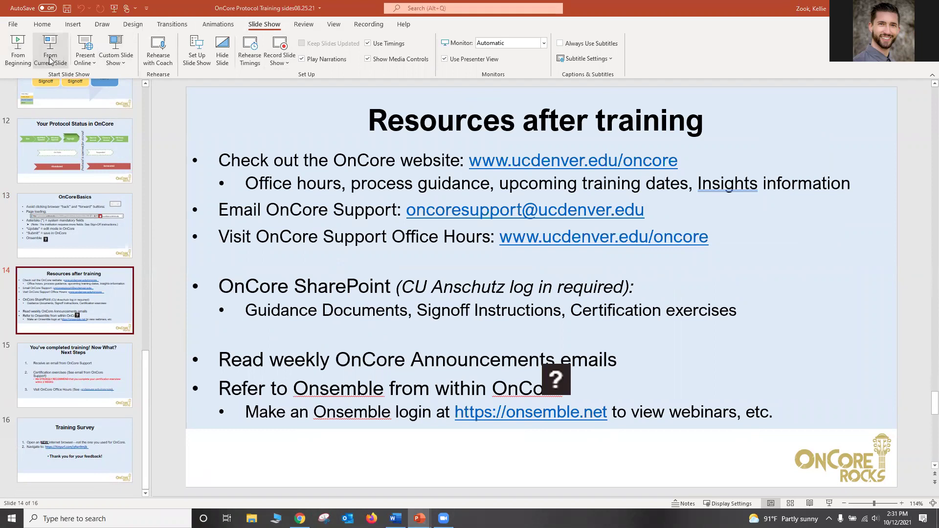